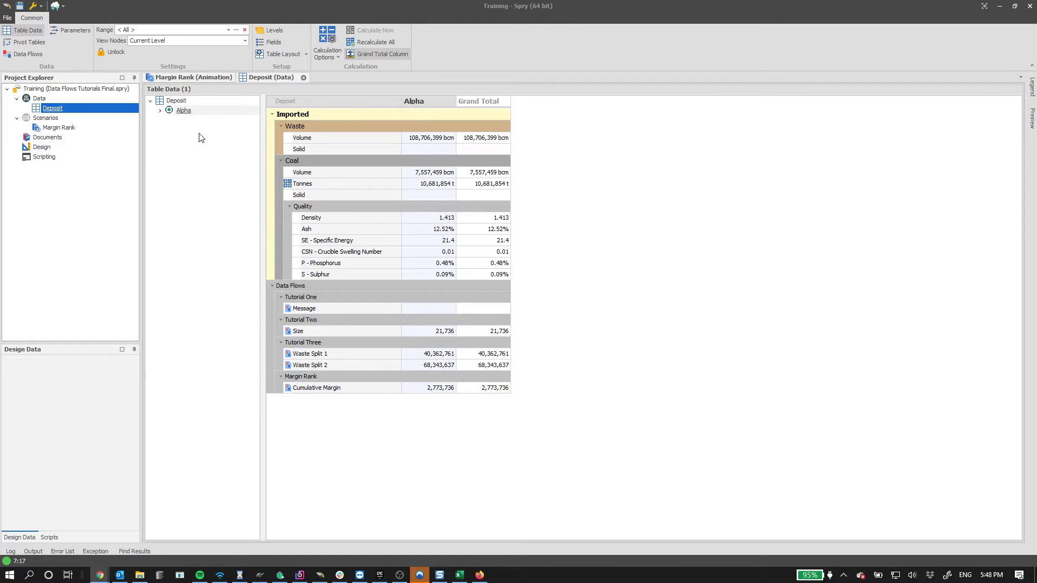
- Switch to the Margin Rank animation view showing the deposit's waste and coal solids in 3D
left_click(193, 78)
- Orbit, zoom and pan the 3D view to inspect the red and green deposit solids from below and above
middle_click_drag(533, 289, 553, 263)
scroll(608, 282, "up", 5)
mouse_move(626, 339)
middle_mouse_down()
mouse_move(568, 349)
mouse_move(854, 352)
mouse_move(686, 364)
mouse_move(634, 351)
middle_mouse_up()
scroll(634, 351, "up", 10)
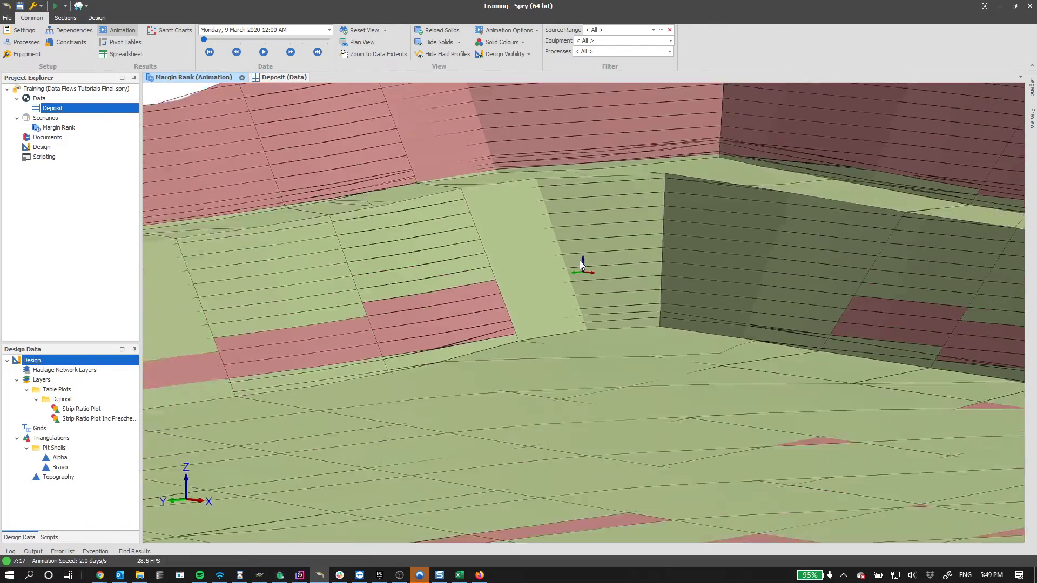
mouse_move(581, 264)
middle_mouse_down()
mouse_move(569, 249)
mouse_move(571, 297)
mouse_move(622, 278)
mouse_move(582, 306)
mouse_move(595, 286)
mouse_move(595, 296)
mouse_move(582, 280)
middle_mouse_up()
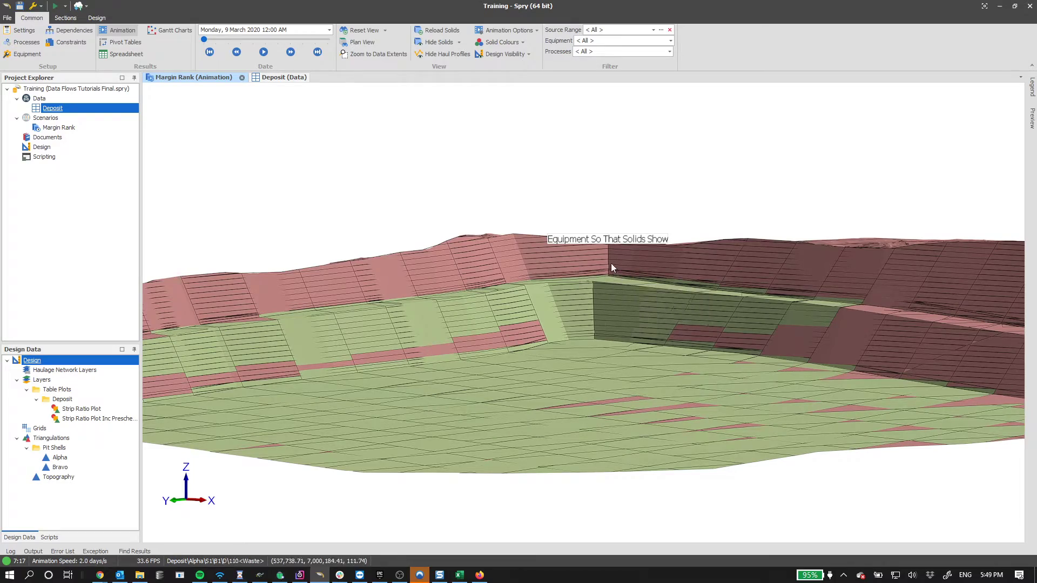
middle_click_drag(502, 297, 535, 300)
scroll(534, 296, "down", 5)
middle_click_drag(595, 252, 588, 291)
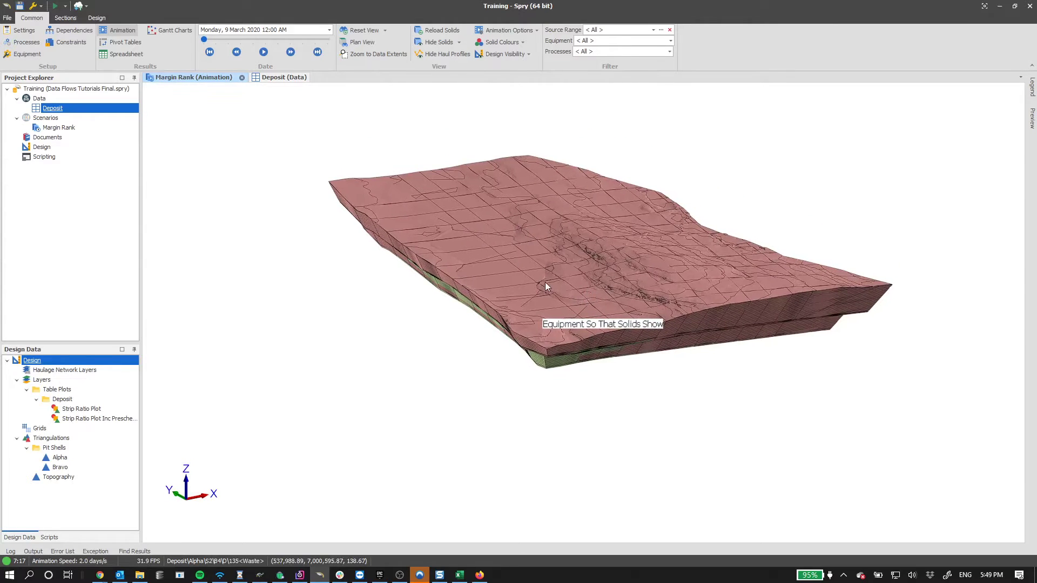
scroll(528, 285, "up", 3)
scroll(528, 286, "down", 3)
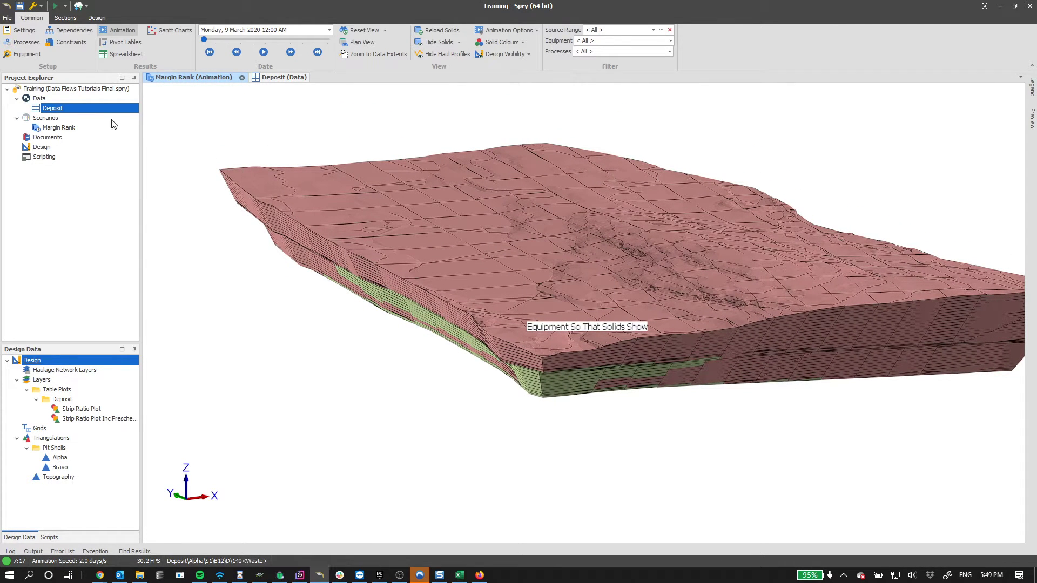
- Add a dollar sign to Cumulative Margin's format string in the Deposit field setup and apply it
right_click(69, 110)
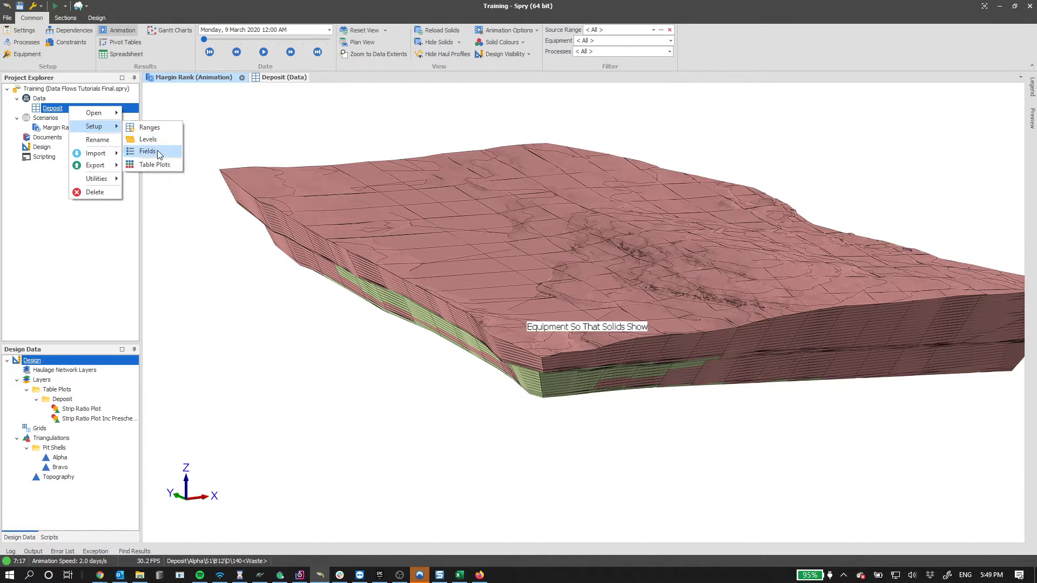
left_click(259, 157)
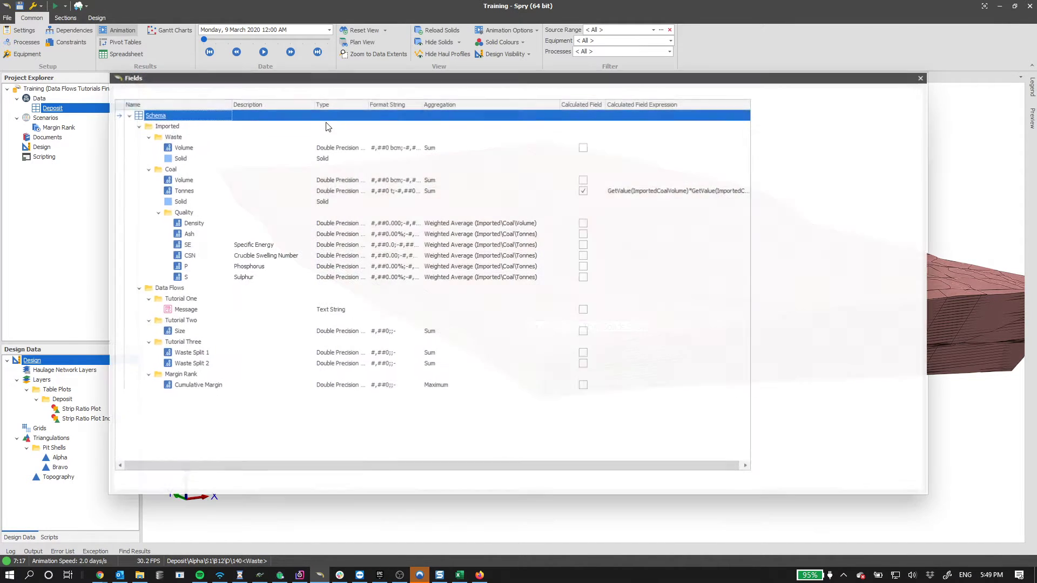
left_click(198, 385)
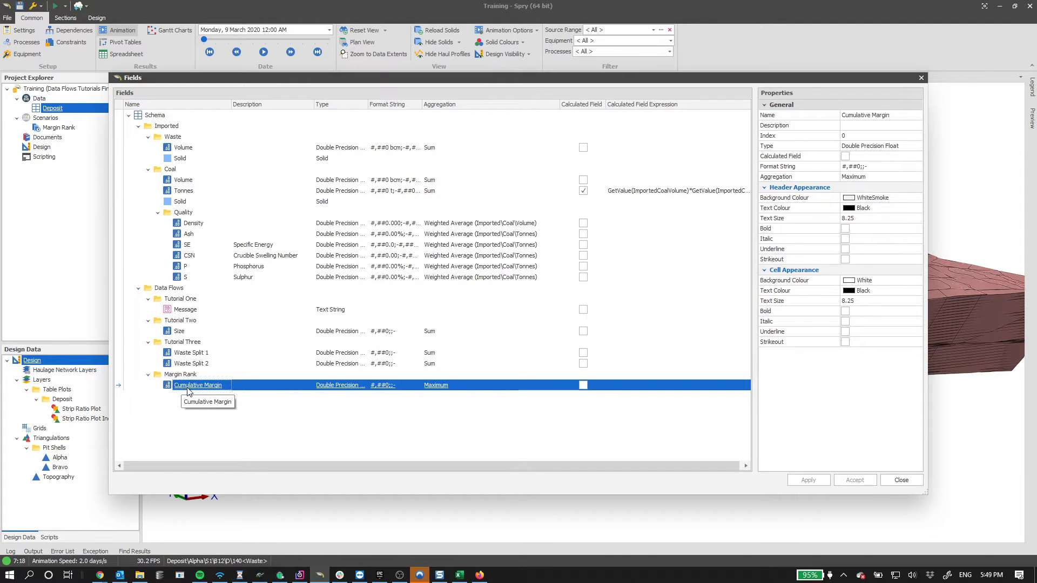
left_click(395, 387)
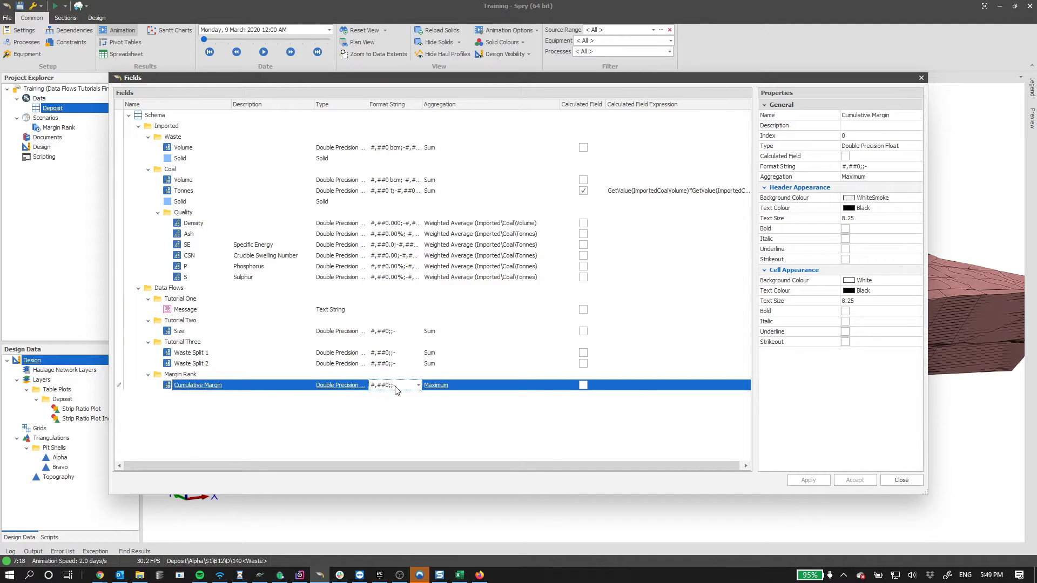
left_click(399, 388)
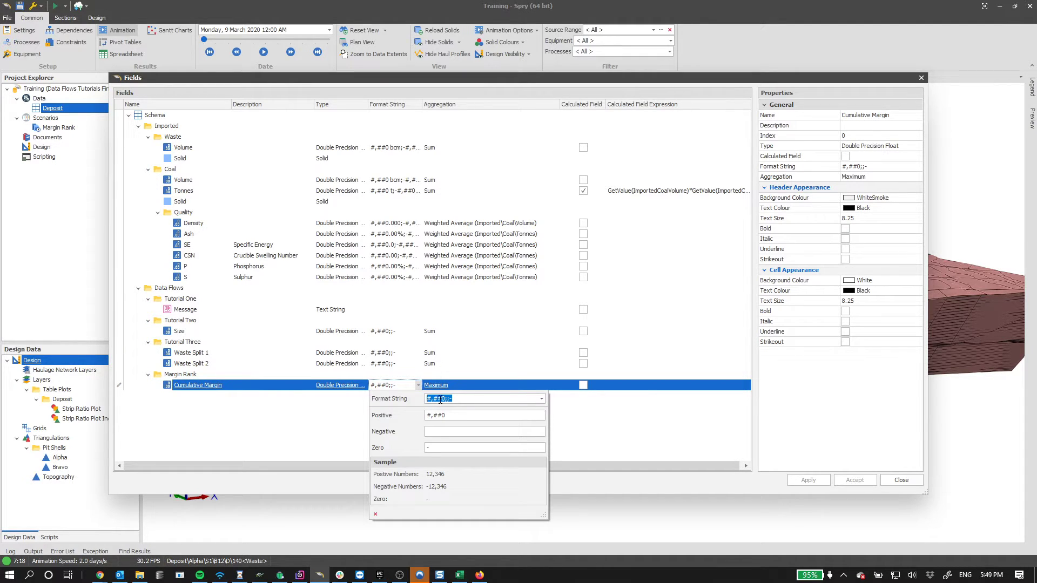
left_click(542, 399)
scroll(513, 438, "down", 4)
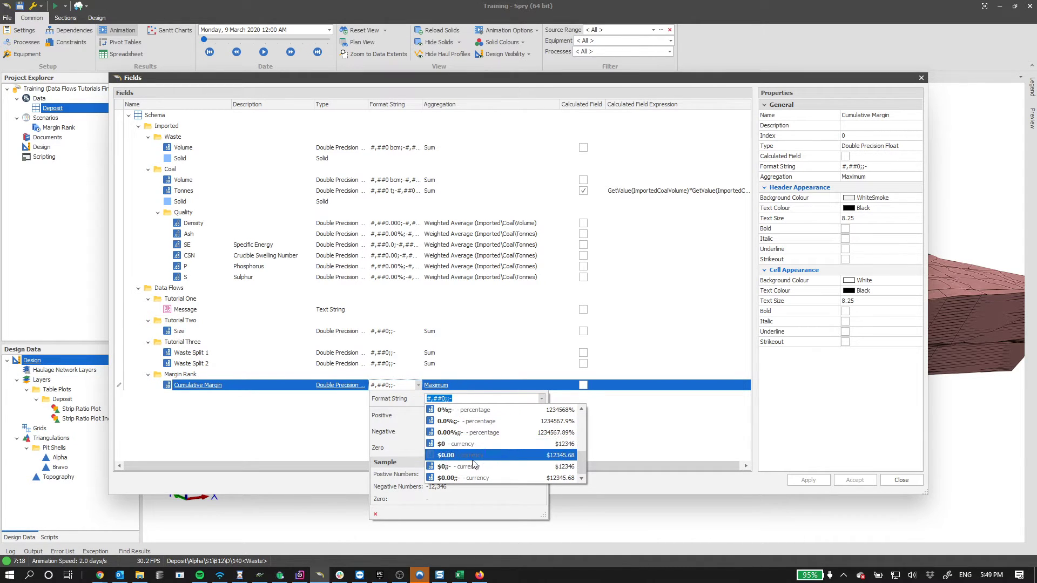
left_click(438, 400)
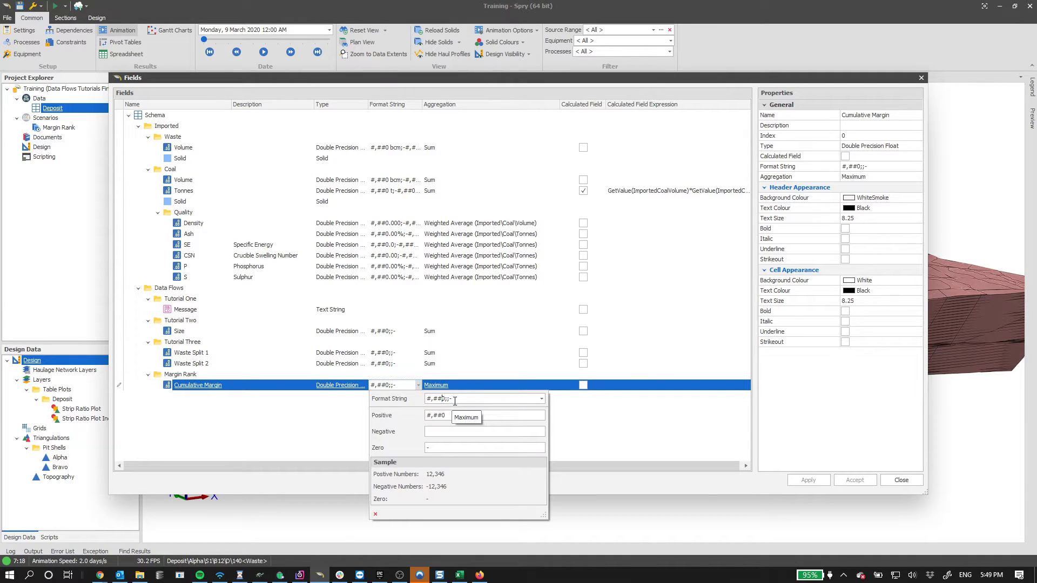
type("$")
left_click(800, 452)
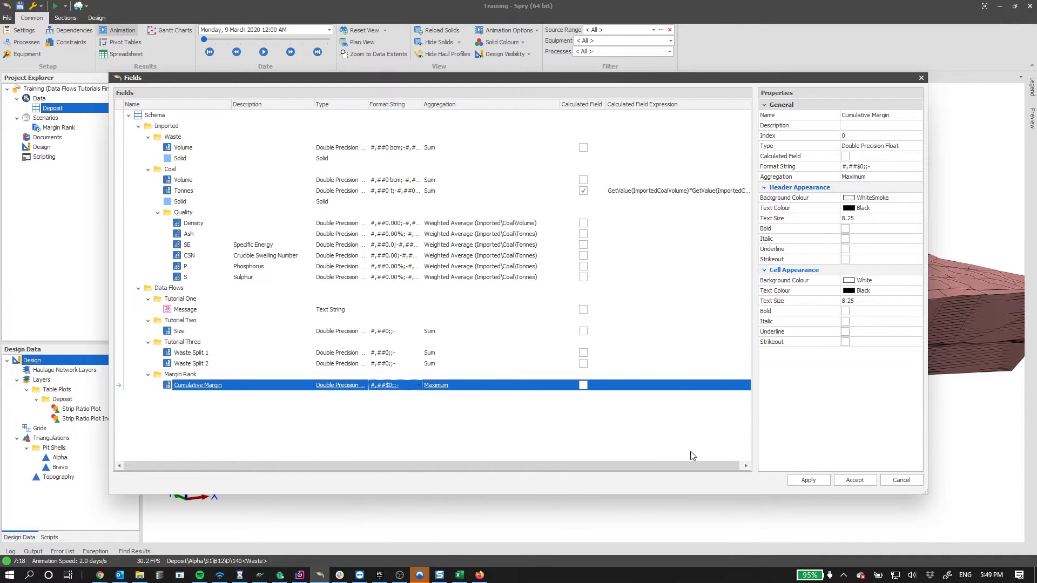
left_click(808, 480)
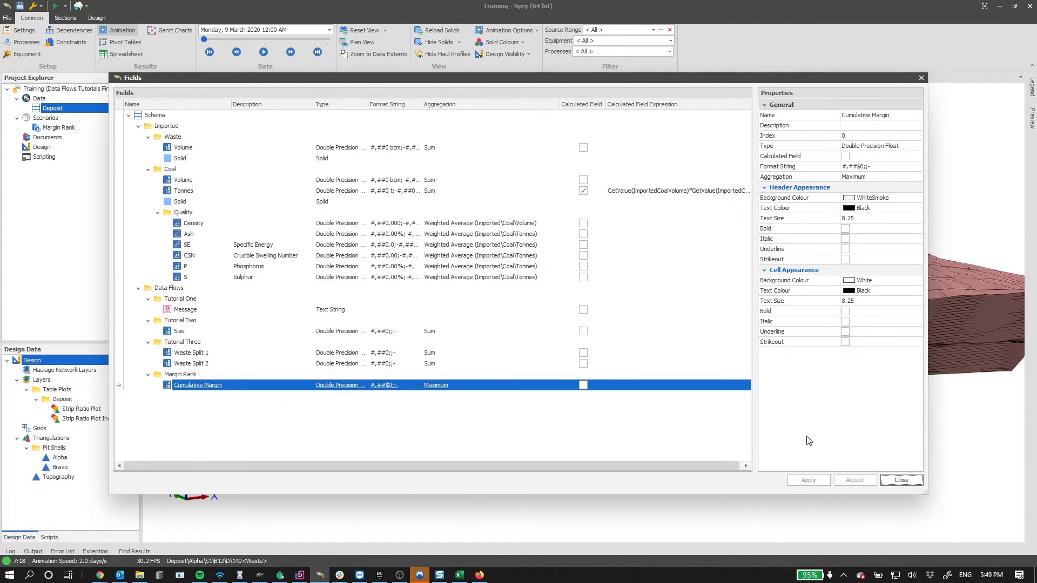
left_click(891, 480)
left_click(282, 78)
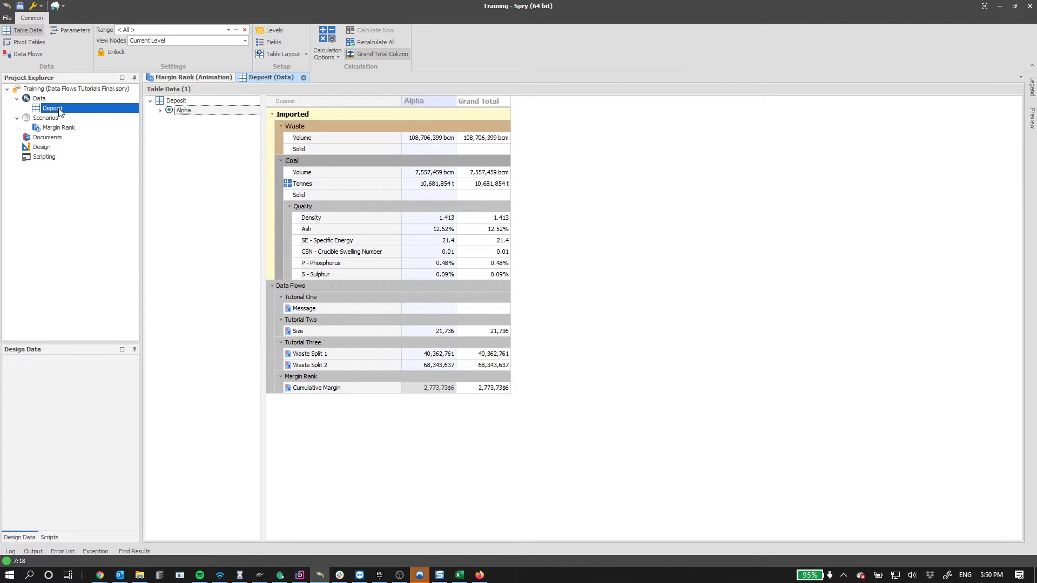
- Move the dollar sign to the front so the format reads $#,##0;;-, then apply and close
right_click(59, 110)
mouse_move(84, 128)
left_click(140, 155)
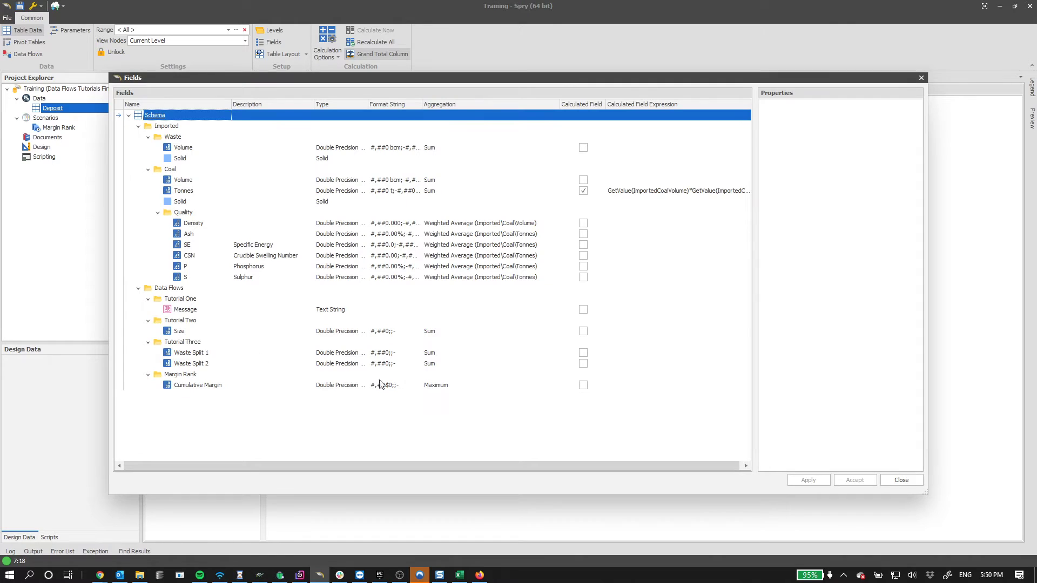
left_click(390, 389)
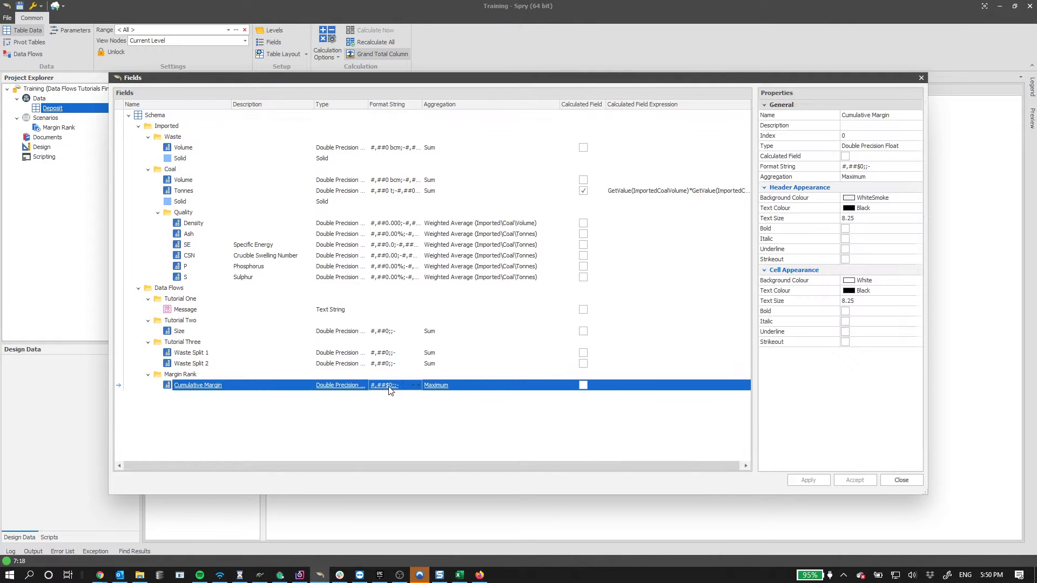
left_click(408, 388)
left_click(445, 403)
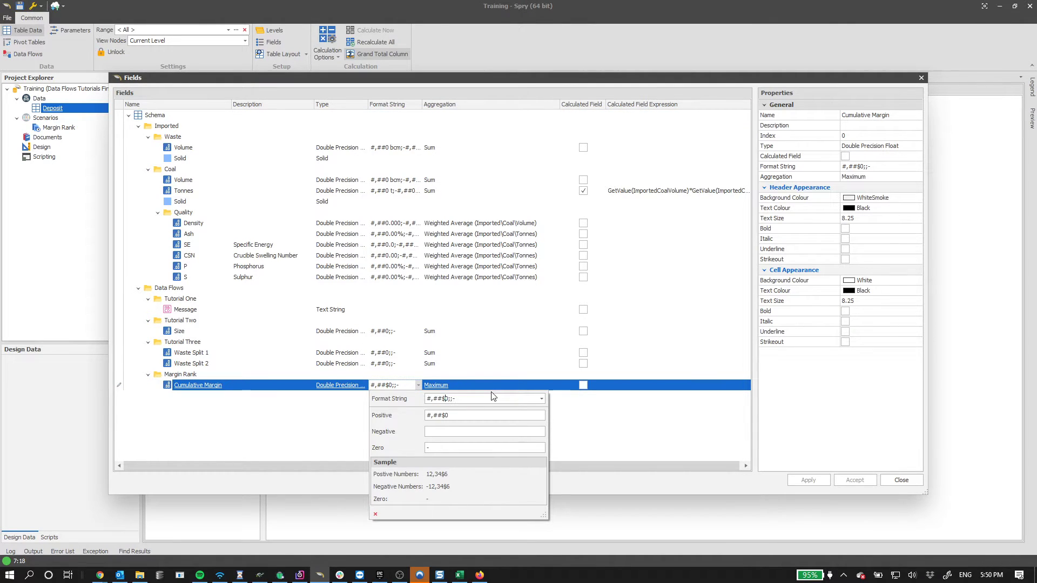
key("BackSpace")
key("Home")
type("$")
left_click(585, 431)
left_click(830, 486)
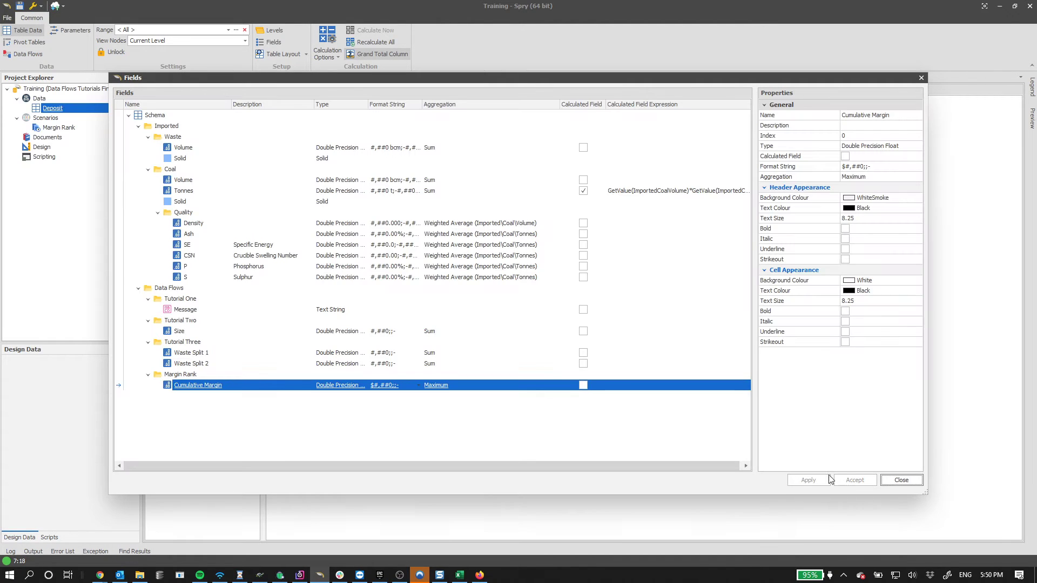
left_click(916, 481)
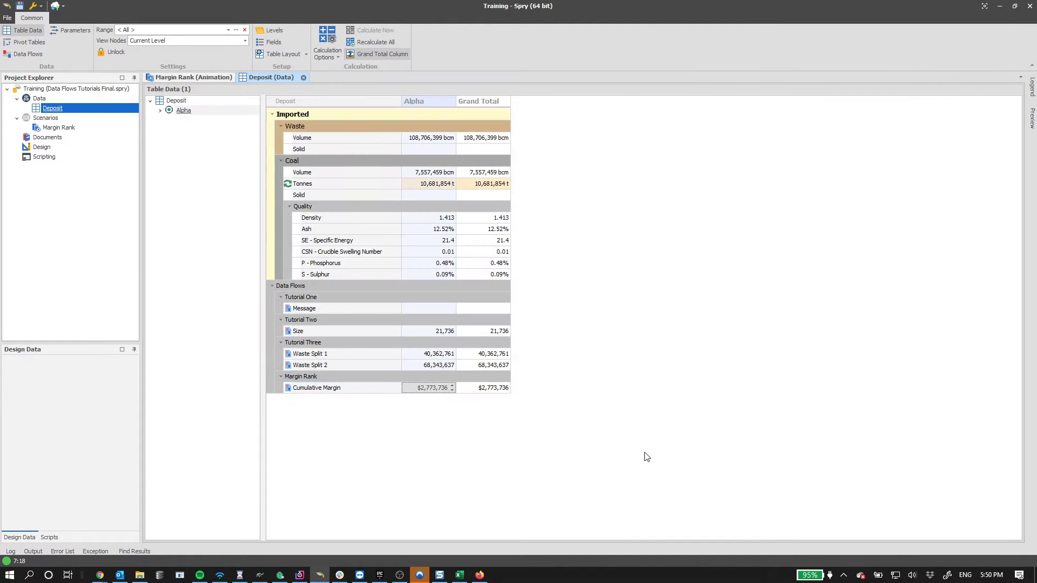
- Break Alpha into strips S1–S12 with dollar Cumulative Margins and expand S1 into blocks B1–B12
left_click_drag(427, 390, 281, 395)
left_click(486, 453)
left_click(160, 111)
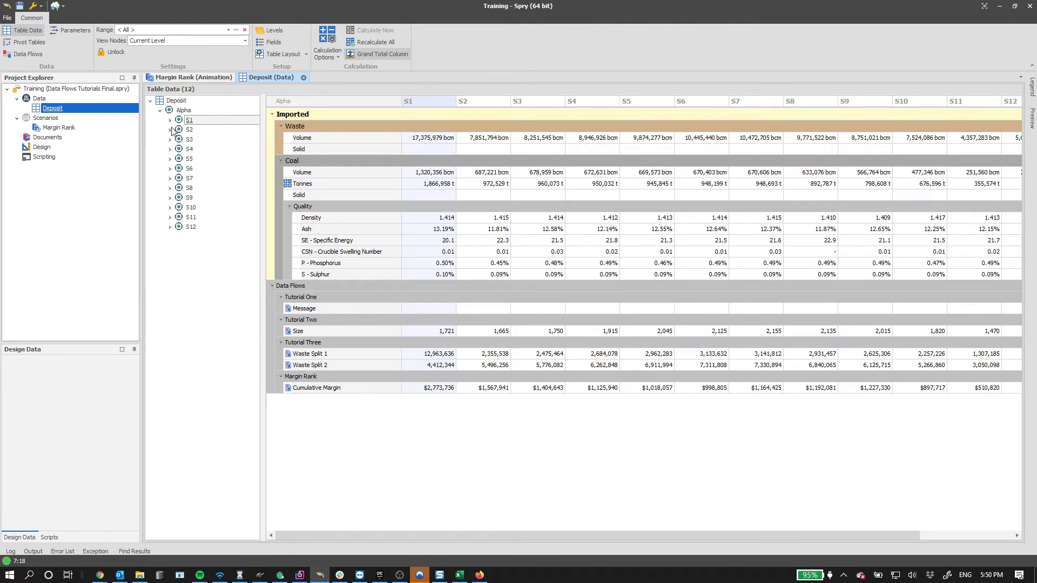
left_click(170, 120)
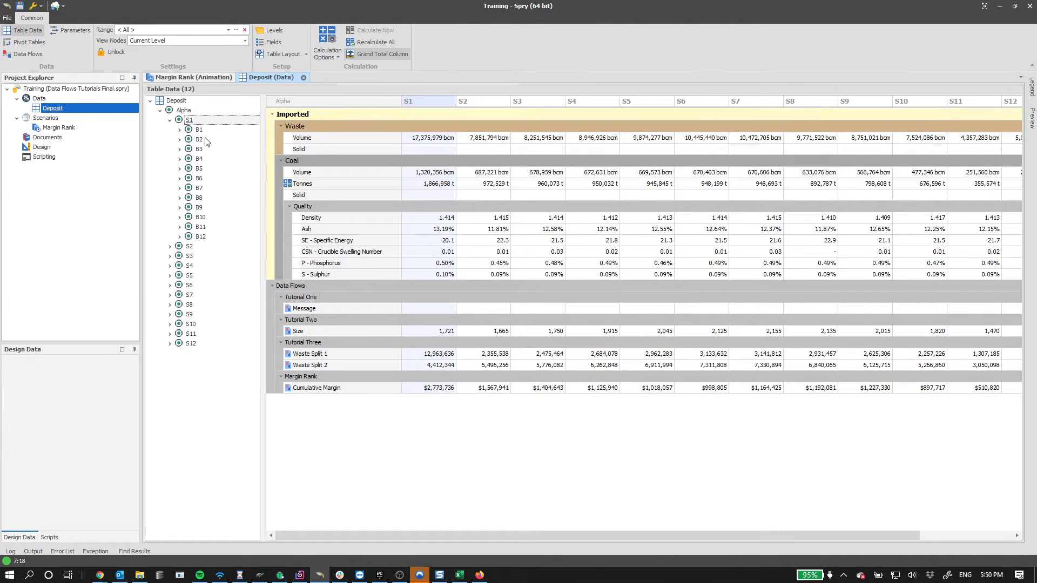
left_click(201, 77)
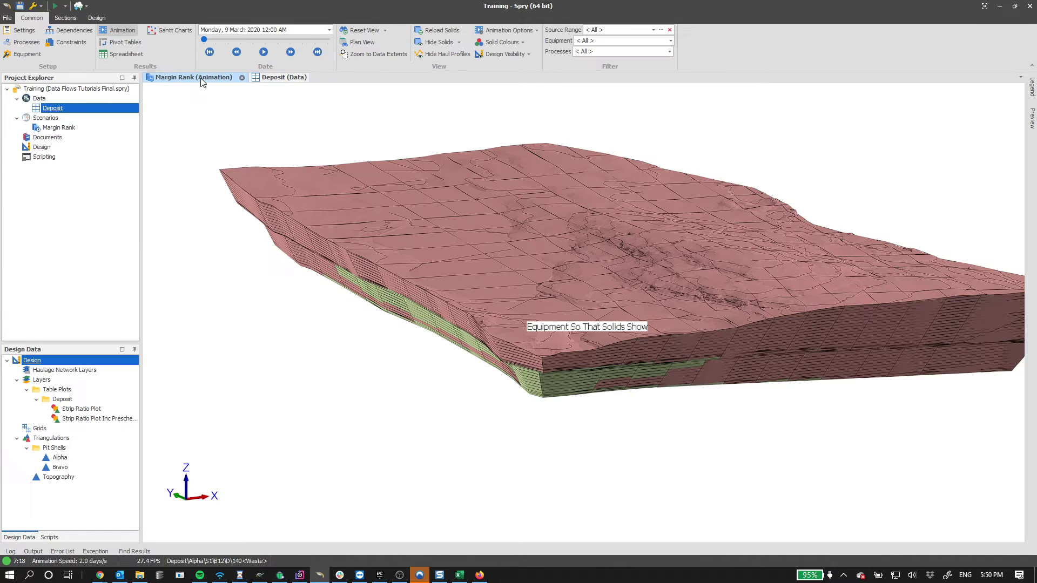
left_click(261, 79)
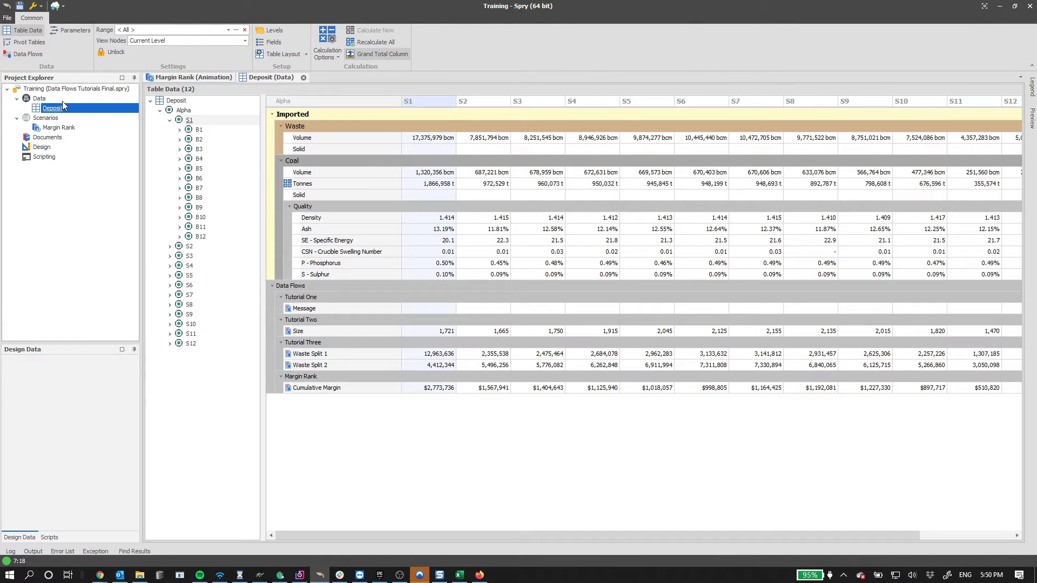
right_click(55, 108)
- Show the Margin Ranking table in the Deposit parameters and open its Settings
mouse_move(78, 131)
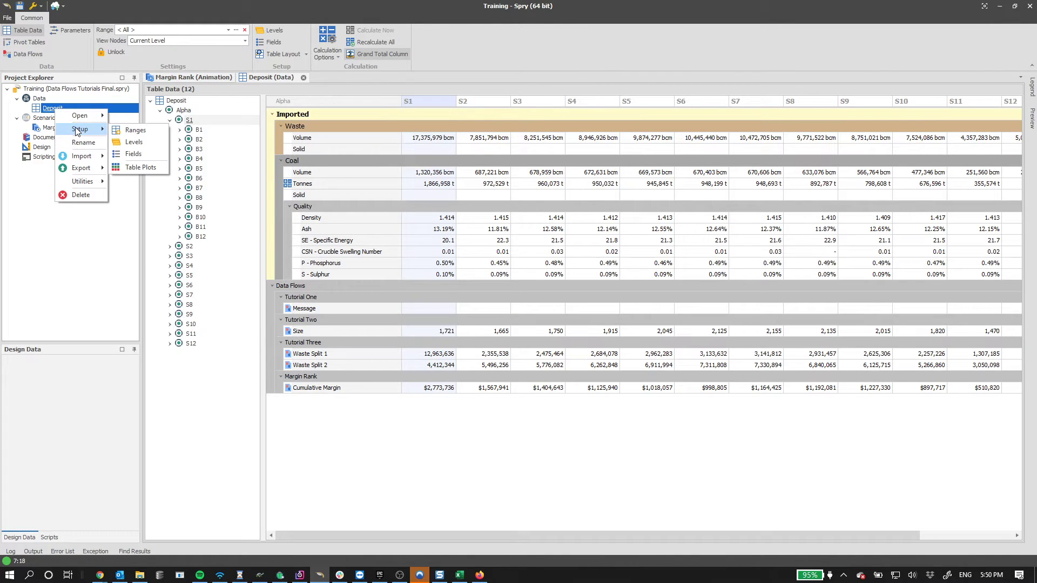
left_click(68, 28)
left_click(210, 133)
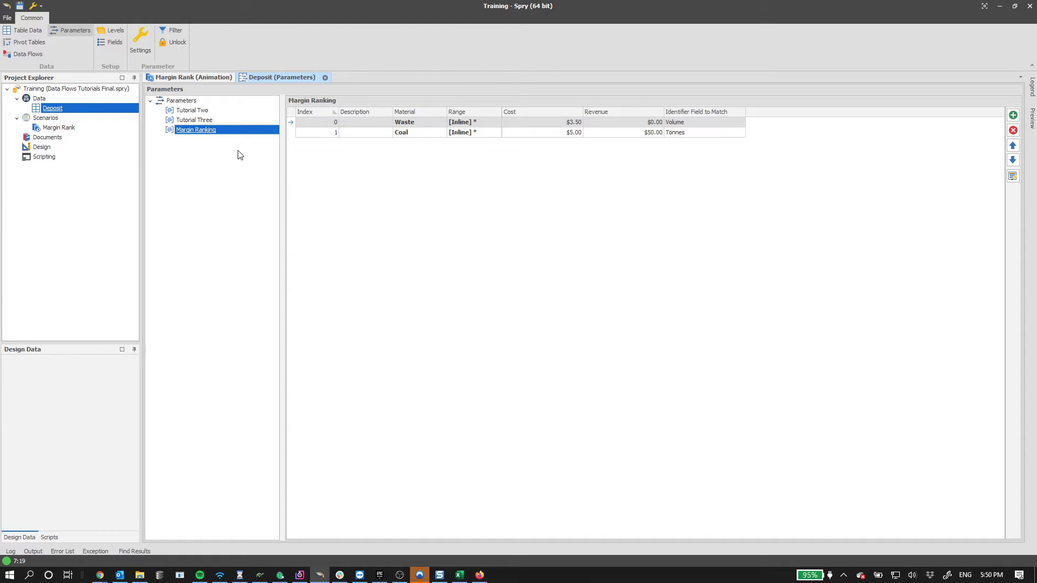
right_click(224, 132)
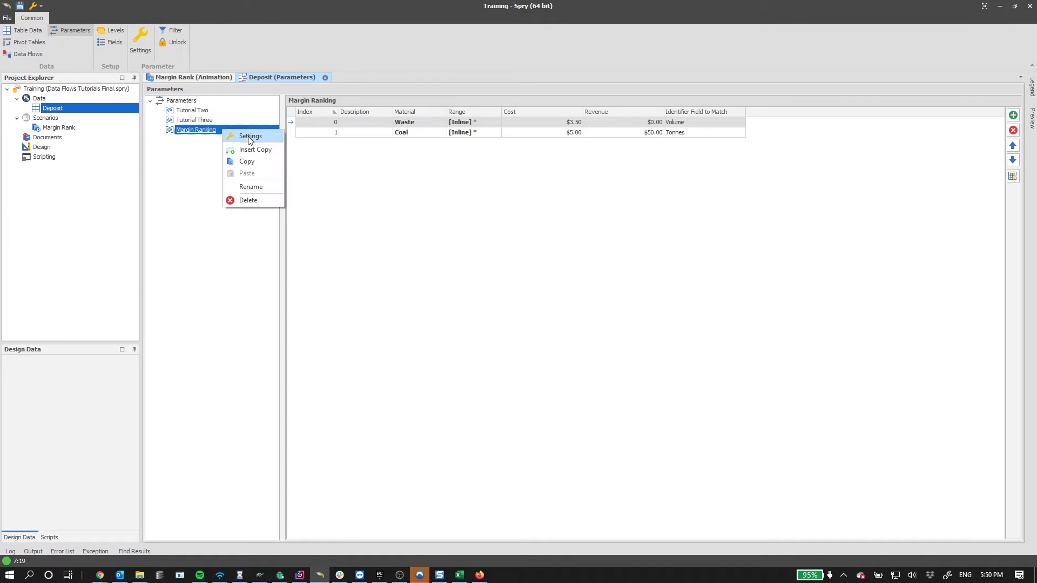
left_click(250, 140)
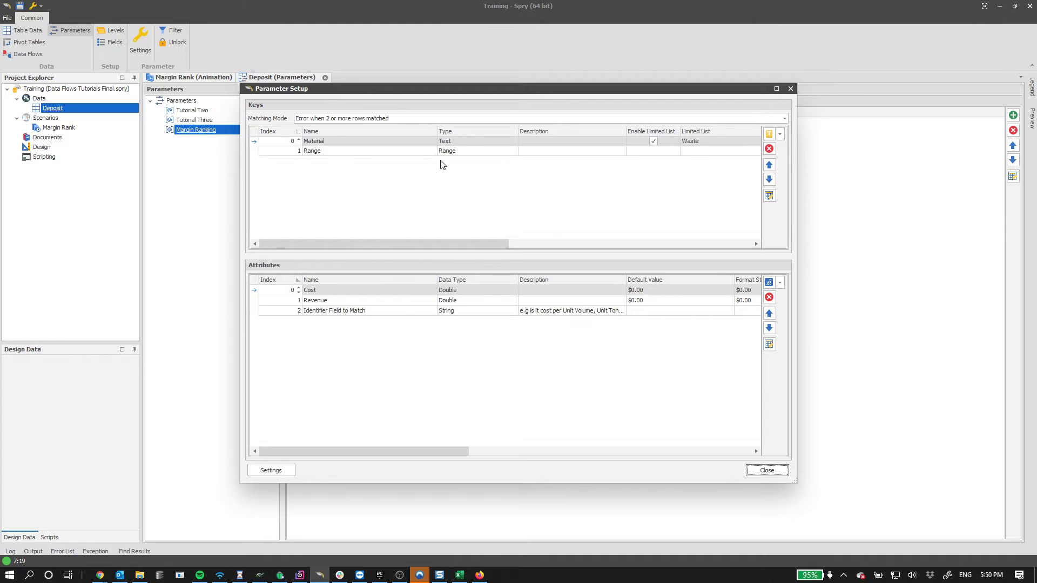
- Reposition and widen the Parameter Setup, inspect the Range and Material keys, then close it
left_click_drag(553, 90, 475, 147)
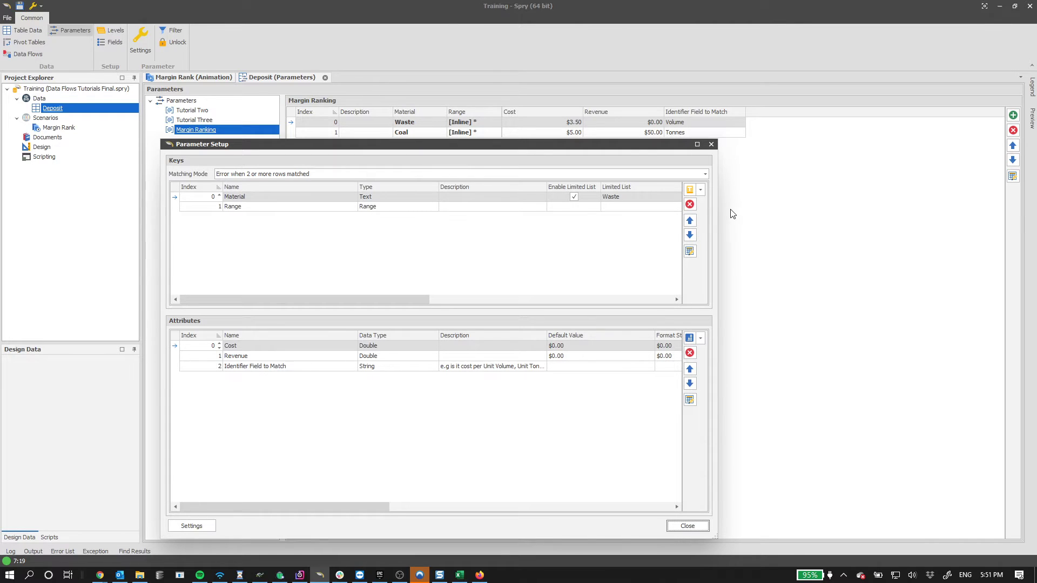
left_click_drag(721, 209, 881, 210)
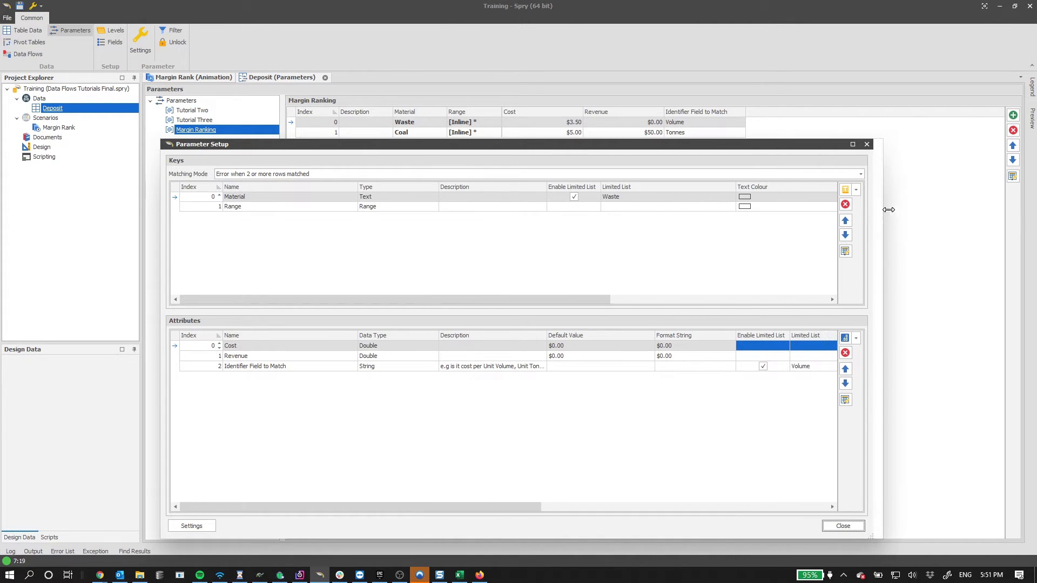
left_click(261, 208)
left_click(254, 207)
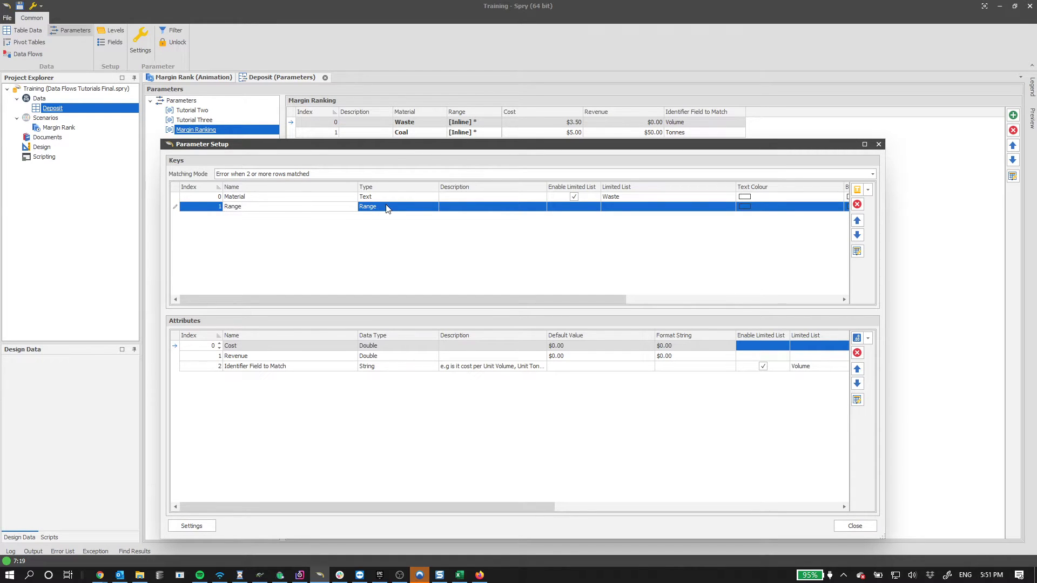
left_click(305, 198)
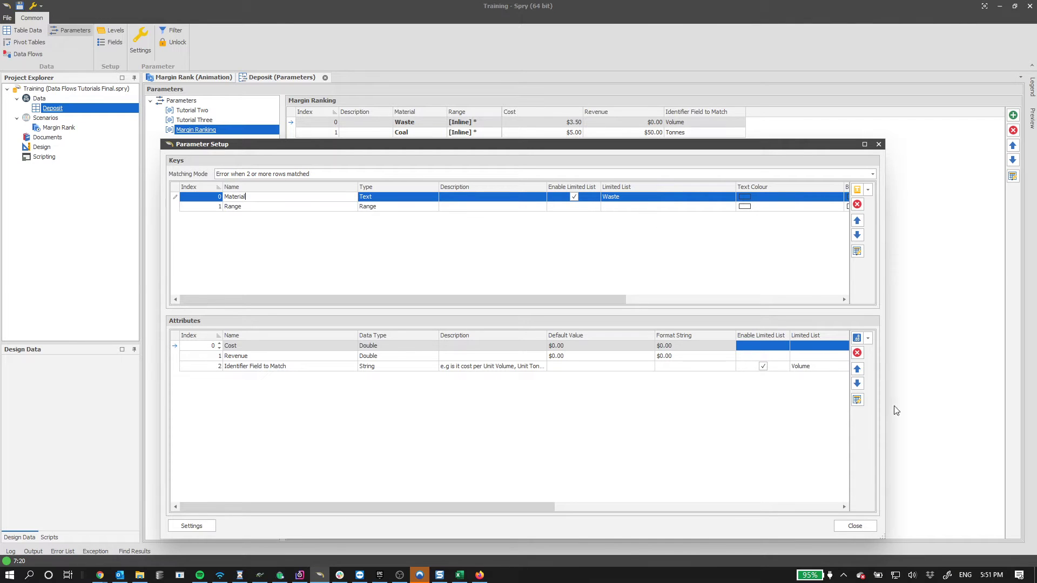
left_click(854, 526)
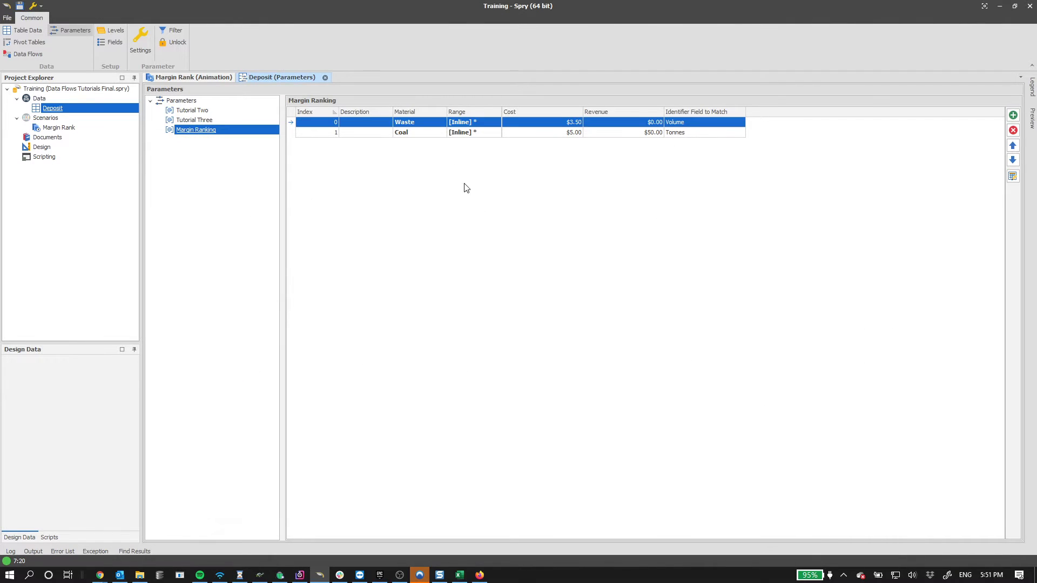
- Unlock the Margin Ranking parameter table after the locked-parameter warning
left_click(437, 128)
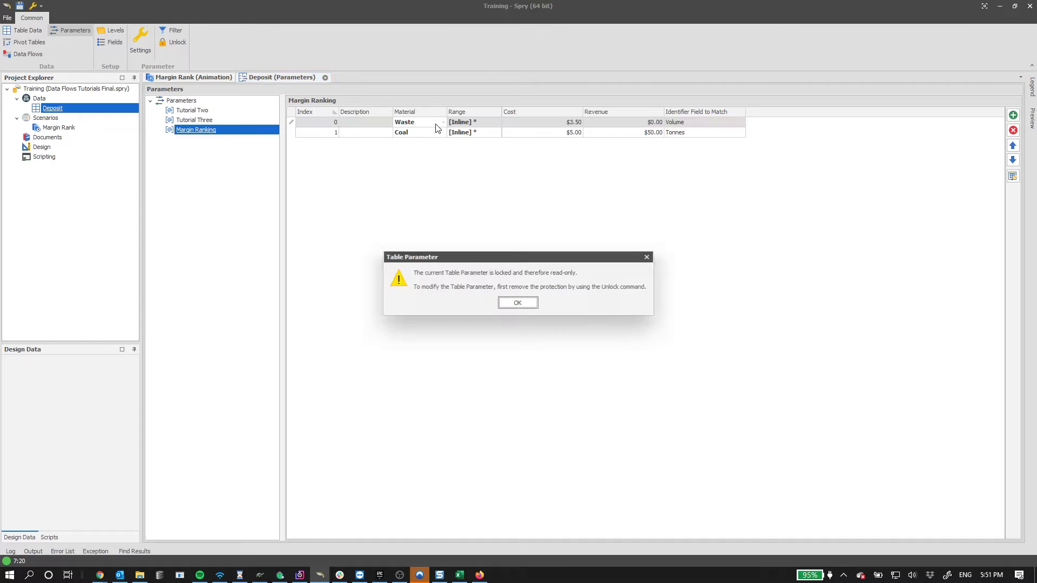
left_click(517, 303)
left_click(173, 42)
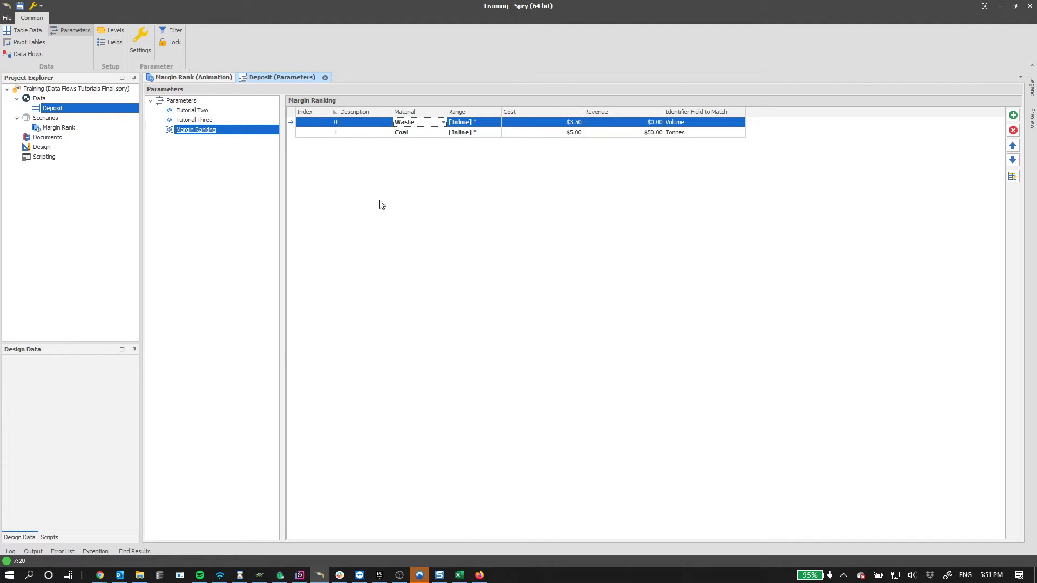
- Try entering Overburden as row 0's Material, then set it back to Waste
left_click(438, 123)
type("Overburden")
left_click(398, 194)
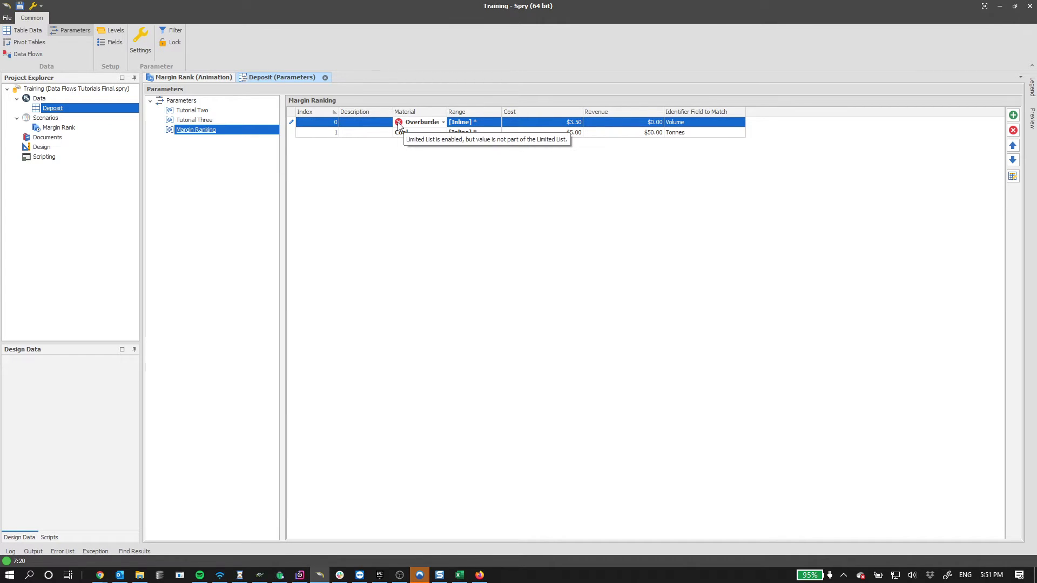
left_click(442, 122)
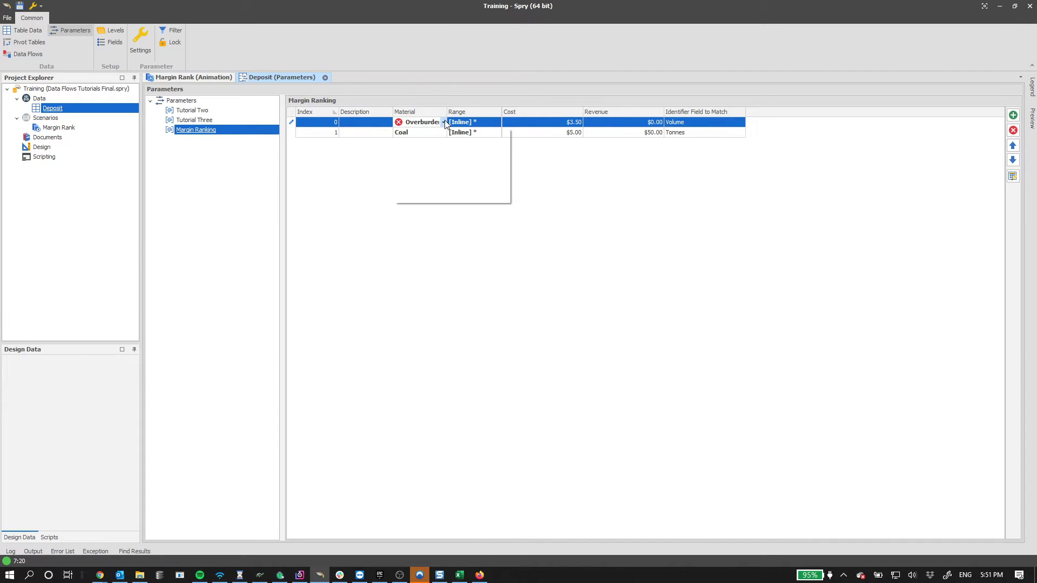
left_click(422, 154)
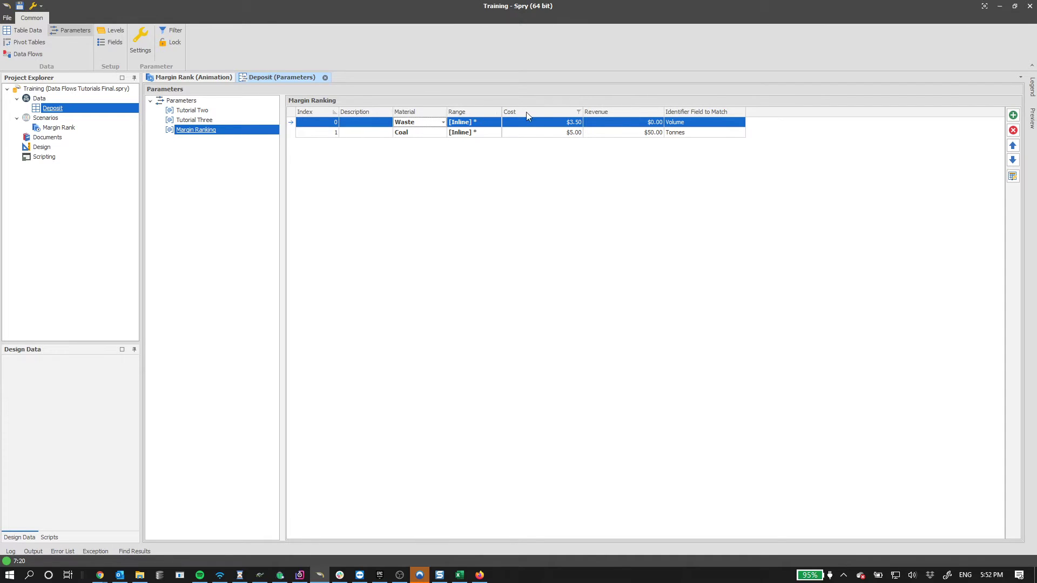
- Open Margin Ranking's setup and view the Material limited list of Waste and Coal
right_click(198, 132)
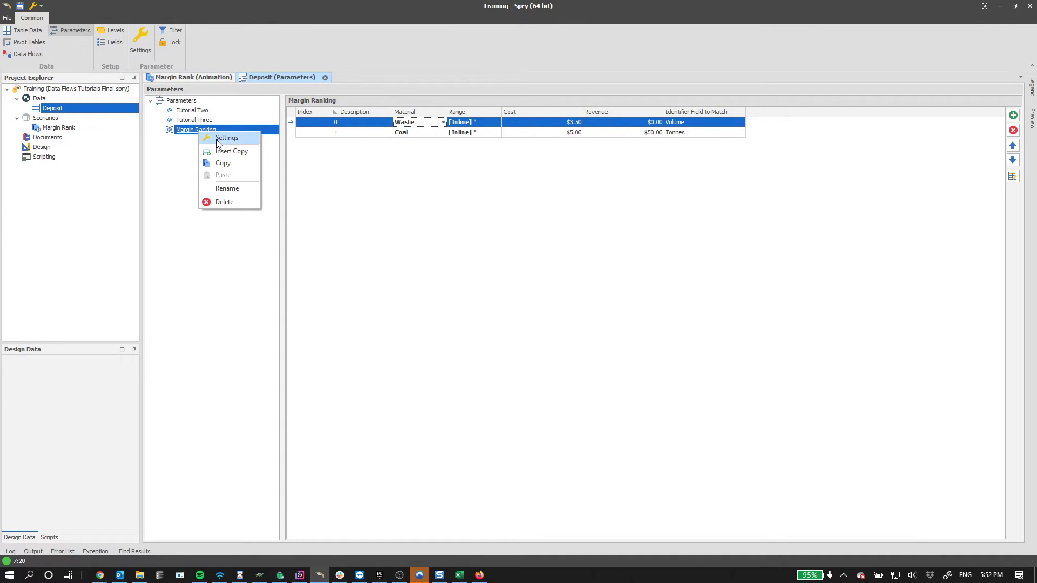
left_click(220, 140)
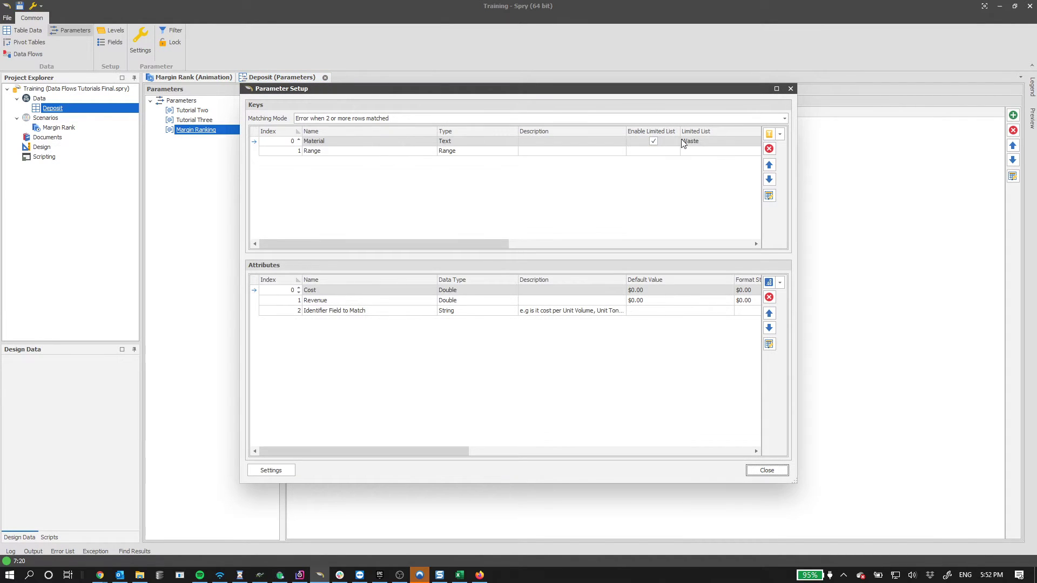
left_click(714, 142)
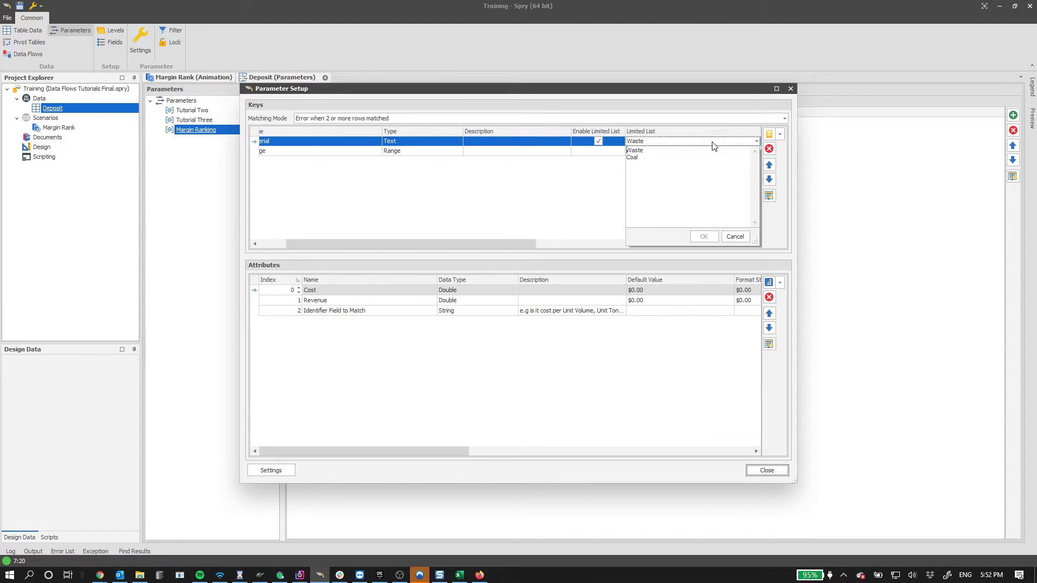
left_click(666, 148)
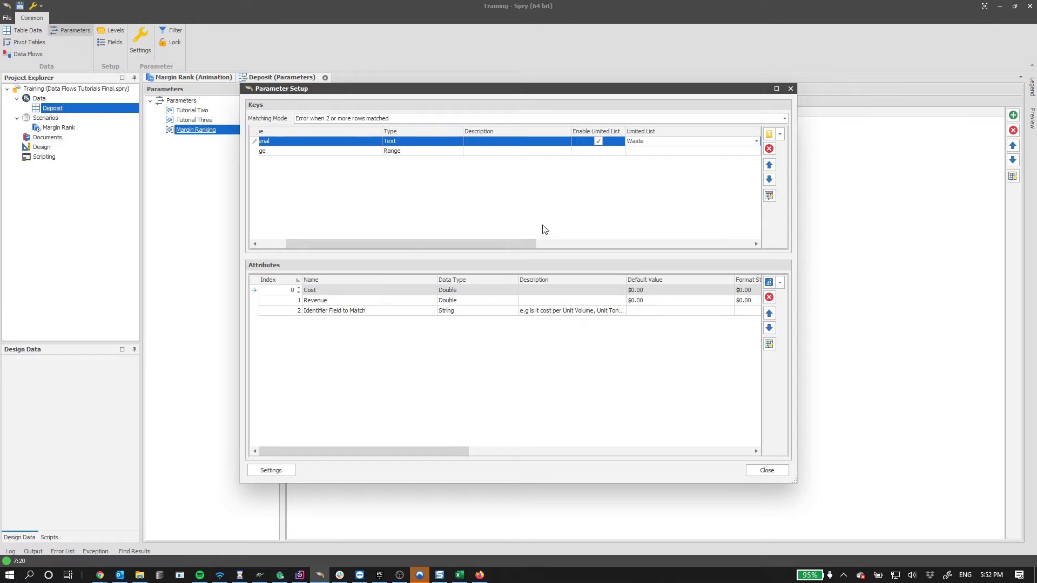
- Inspect the Cost, Revenue and Identifier Field to Match attributes and their descriptions
left_click(362, 326)
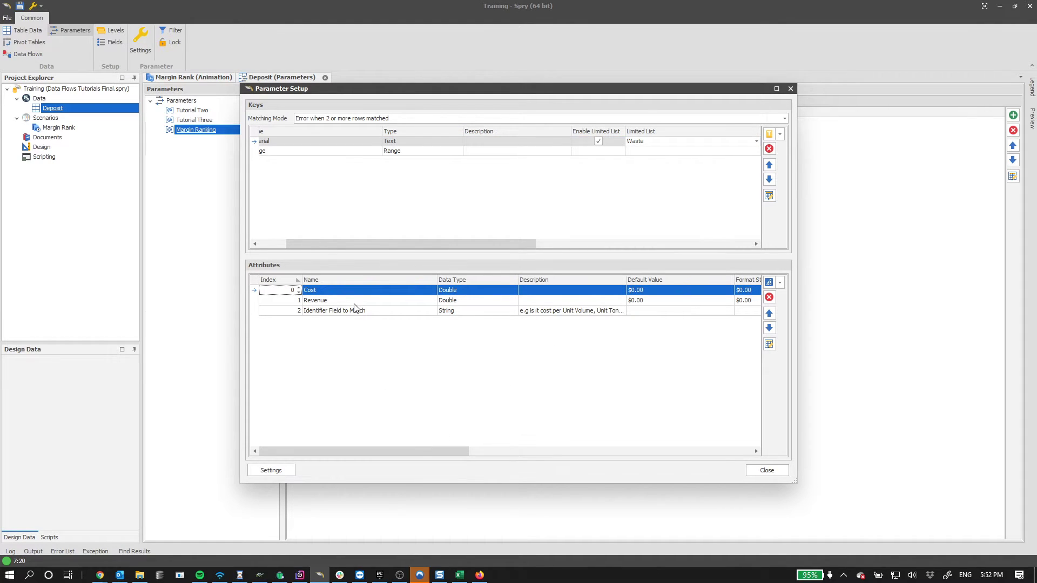
left_click(350, 301)
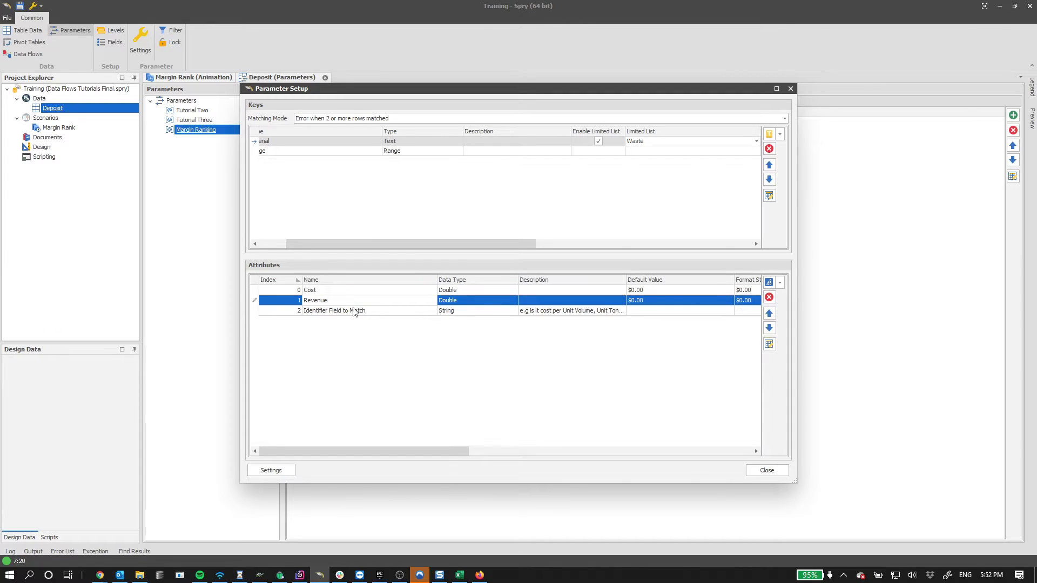
left_click(382, 311)
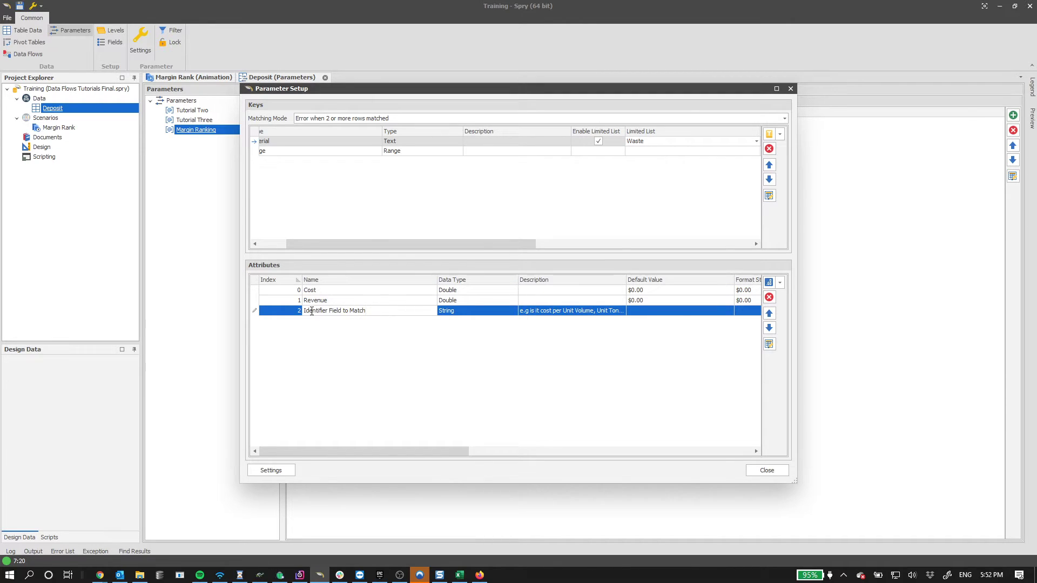
left_click_drag(329, 311, 374, 311)
left_click(375, 311)
left_click(553, 312)
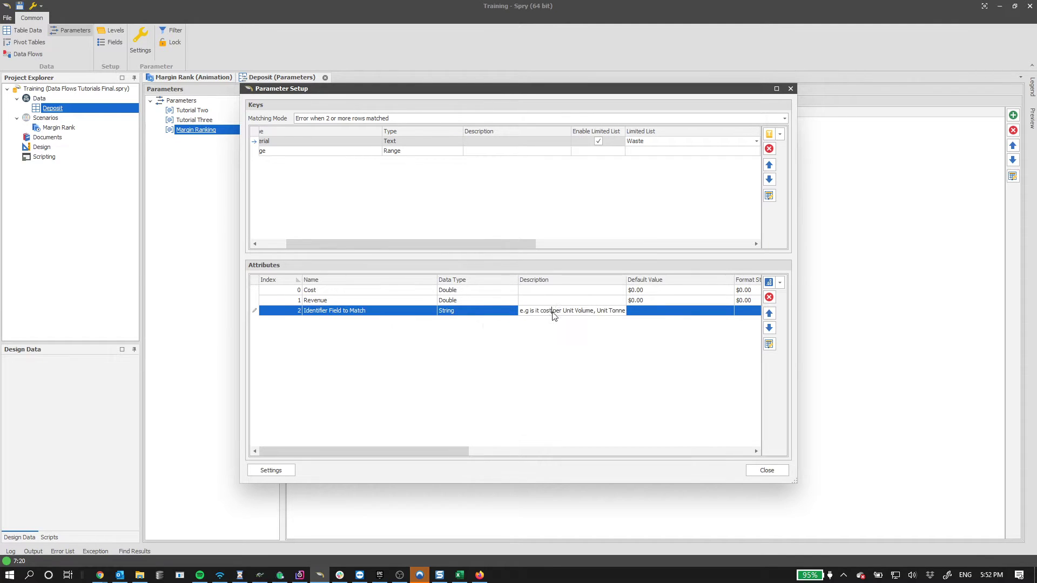
left_click_drag(537, 311, 682, 317)
left_click(587, 309)
- Review the default values of the Revenue and Cost attributes
left_click(321, 293)
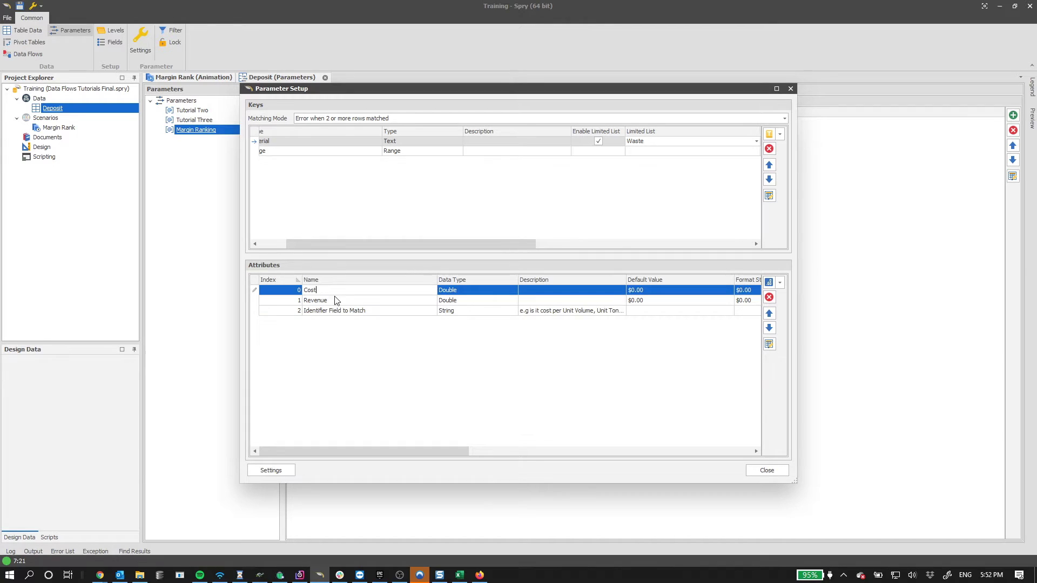
left_click(337, 300)
left_click_drag(431, 452, 357, 449)
left_click(650, 301)
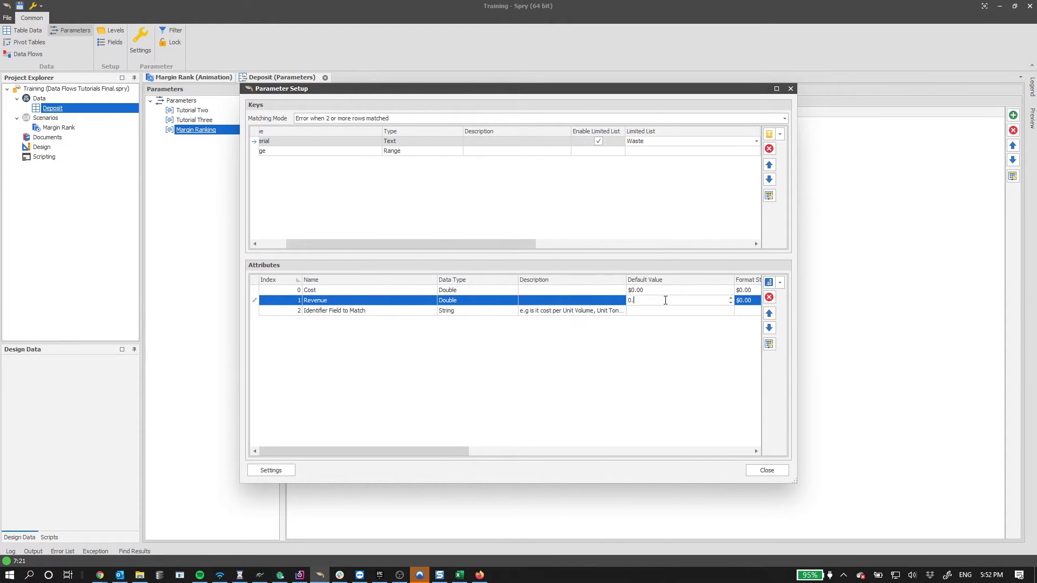
left_click(665, 291)
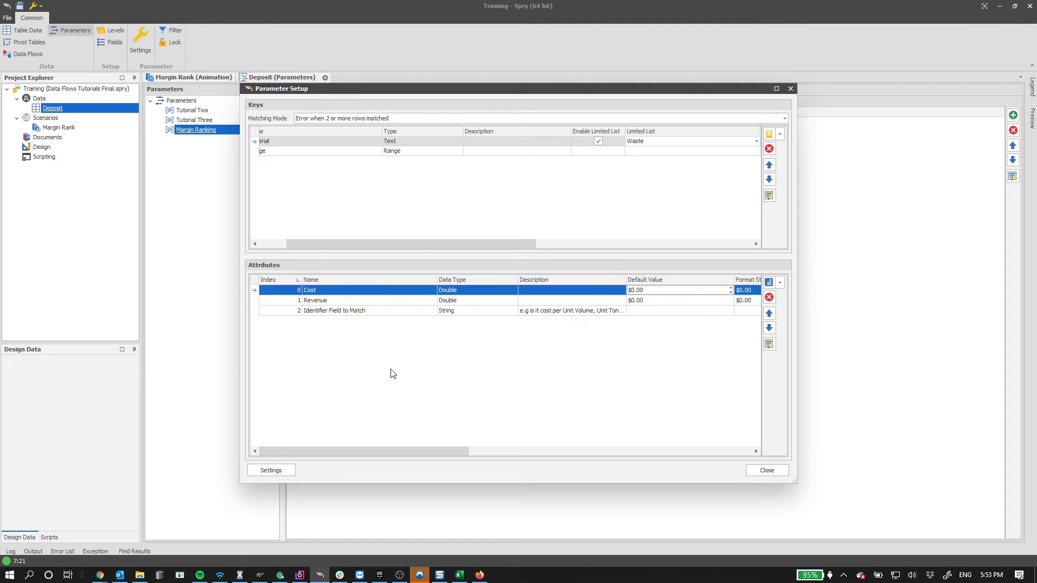
- Change Coal's Cost in the Margin Ranking table to $4.50, then switch to Data Flows
left_click(763, 471)
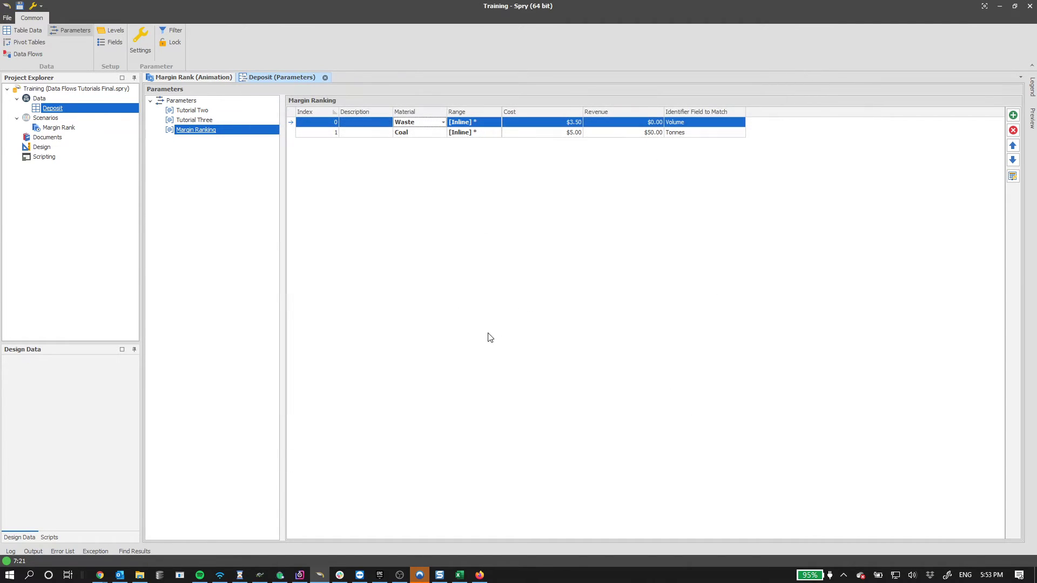
left_click(697, 122)
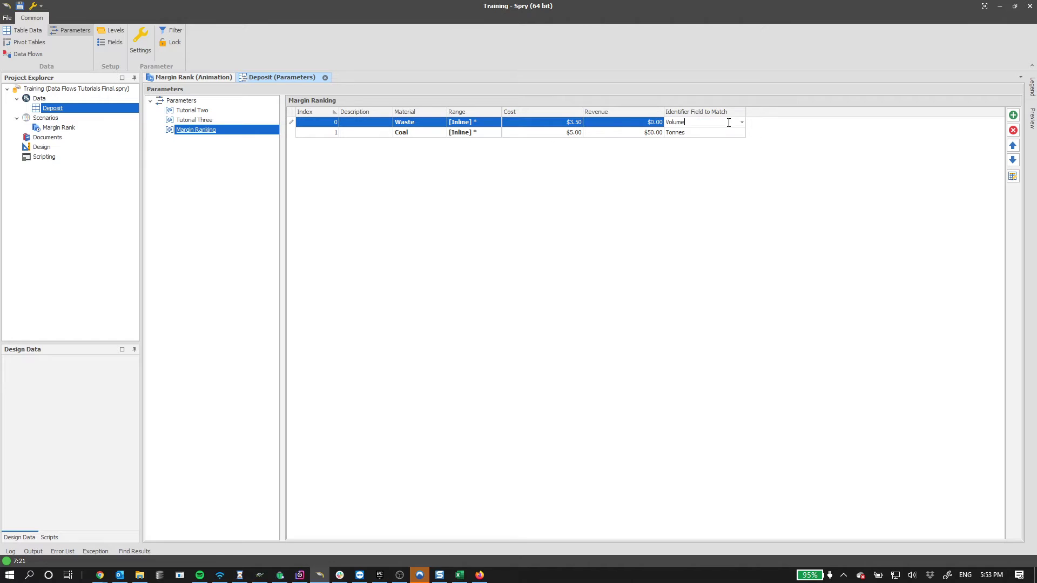
left_click(564, 123)
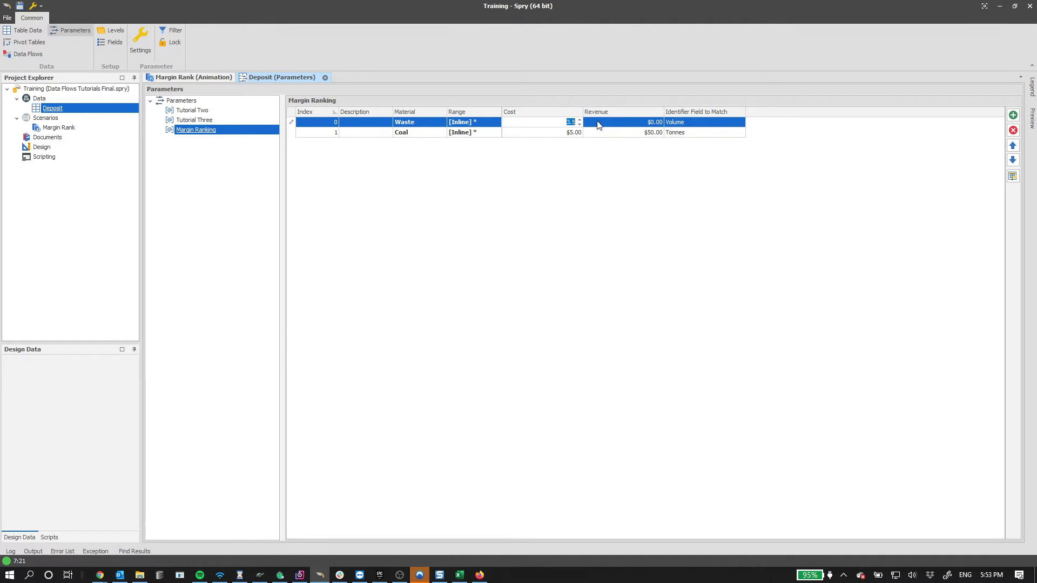
left_click(702, 122)
left_click(697, 134)
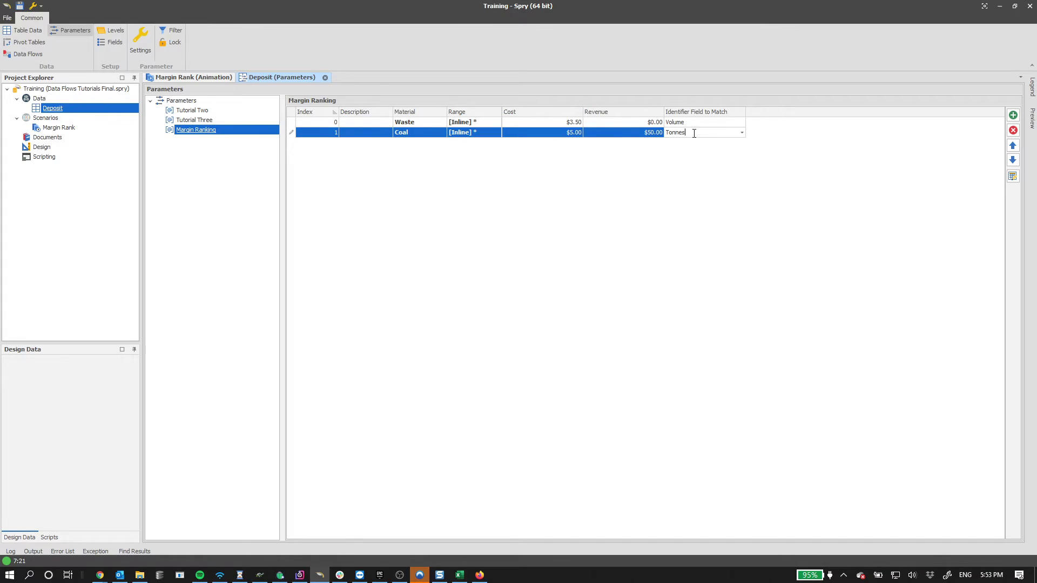
left_click(592, 163)
left_click(550, 134)
type("4.5")
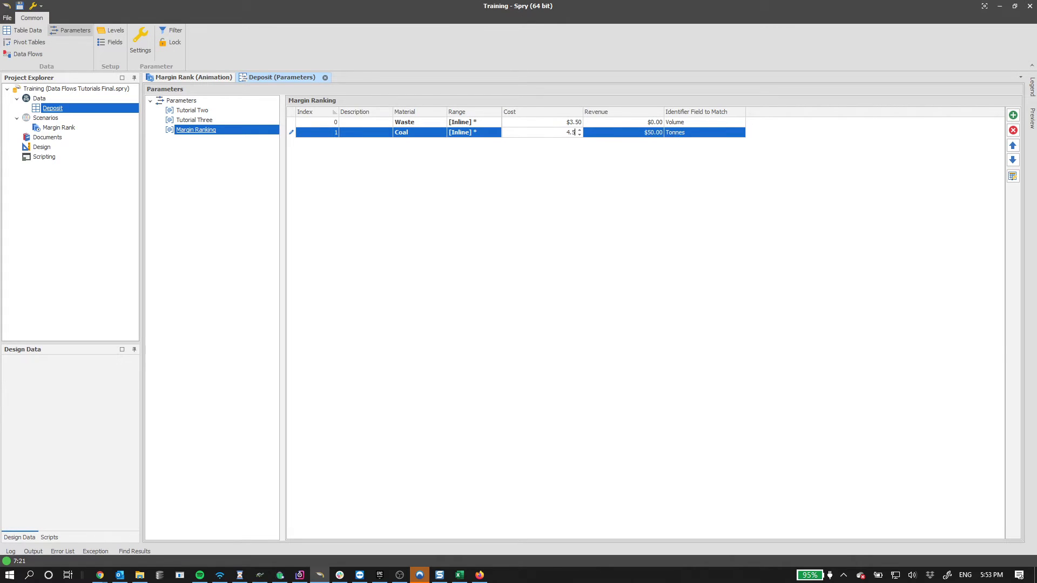
left_click(631, 164)
left_click(181, 132)
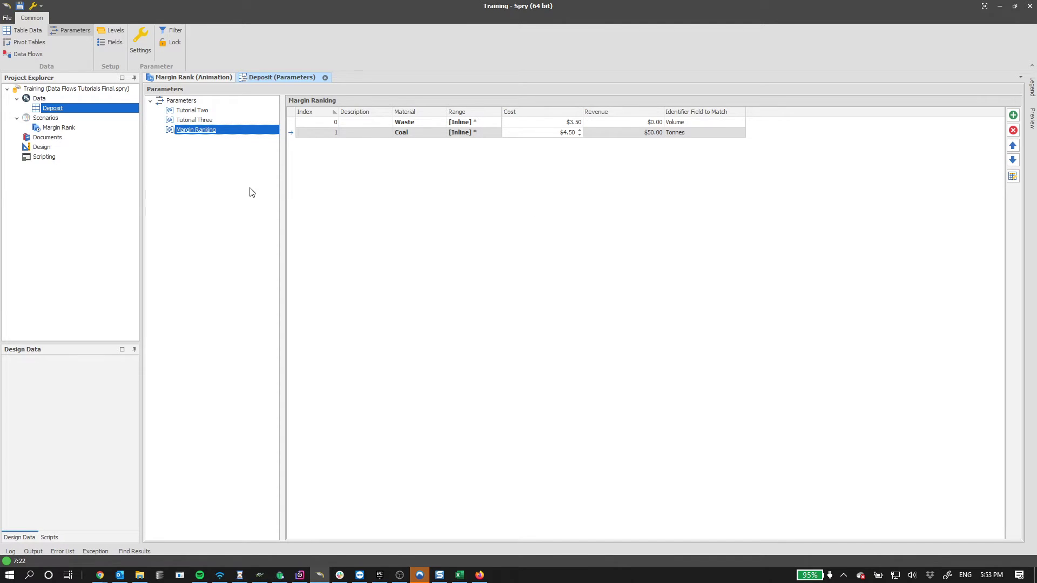
left_click(27, 56)
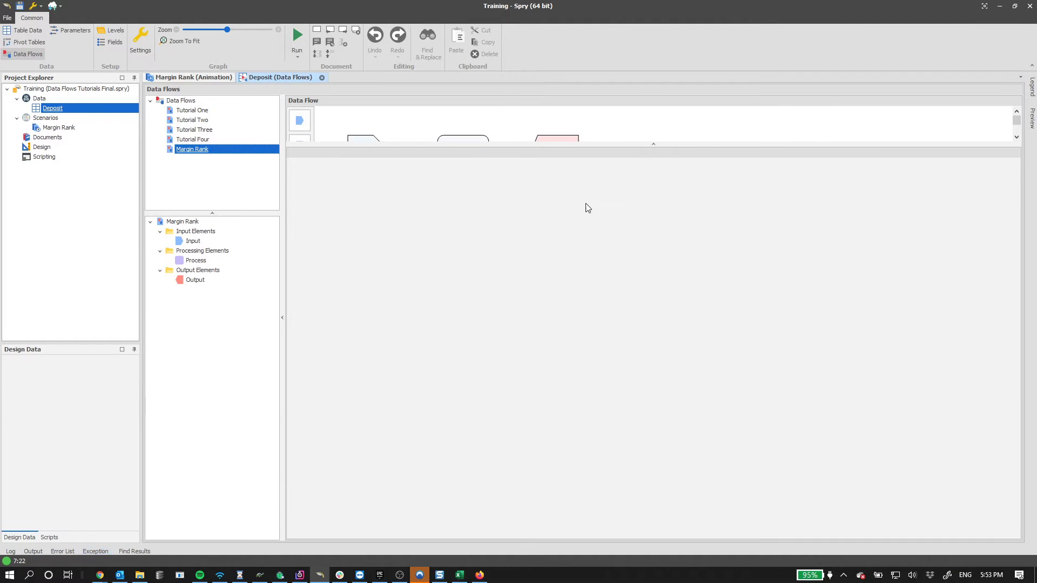
- Enlarge the diagram and display the Margin Rank Input element's field mappings
left_click_drag(534, 144, 534, 240)
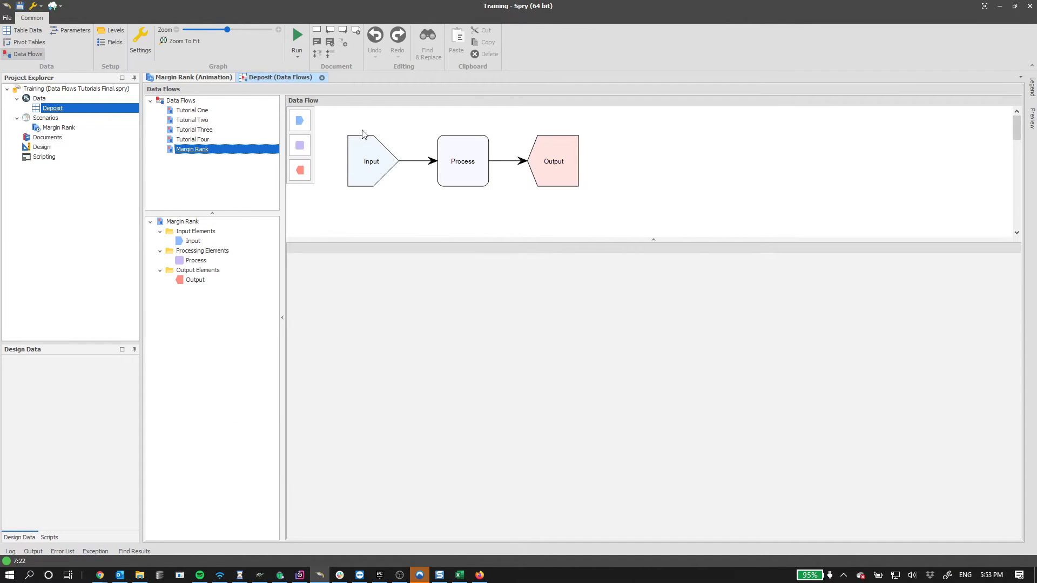
left_click(368, 162)
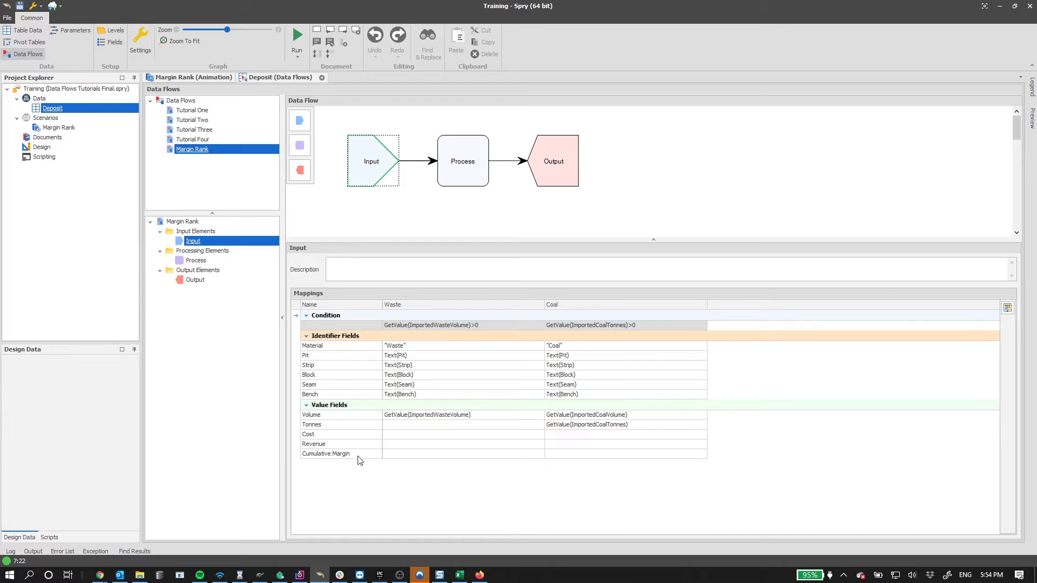
left_click(331, 426)
left_click(328, 416)
left_click(322, 426)
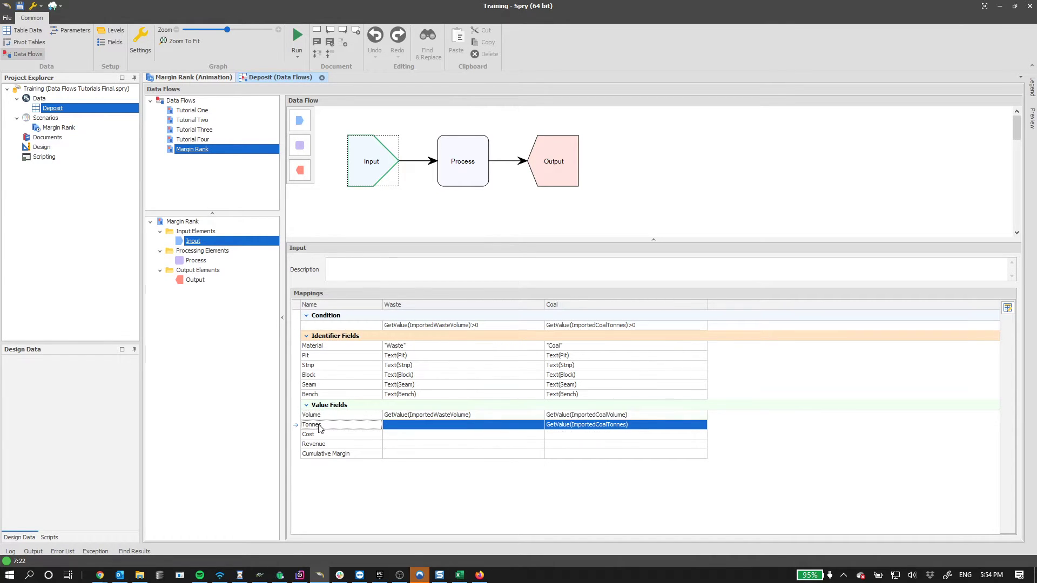
left_click(327, 437)
left_click(338, 444)
left_click(349, 454)
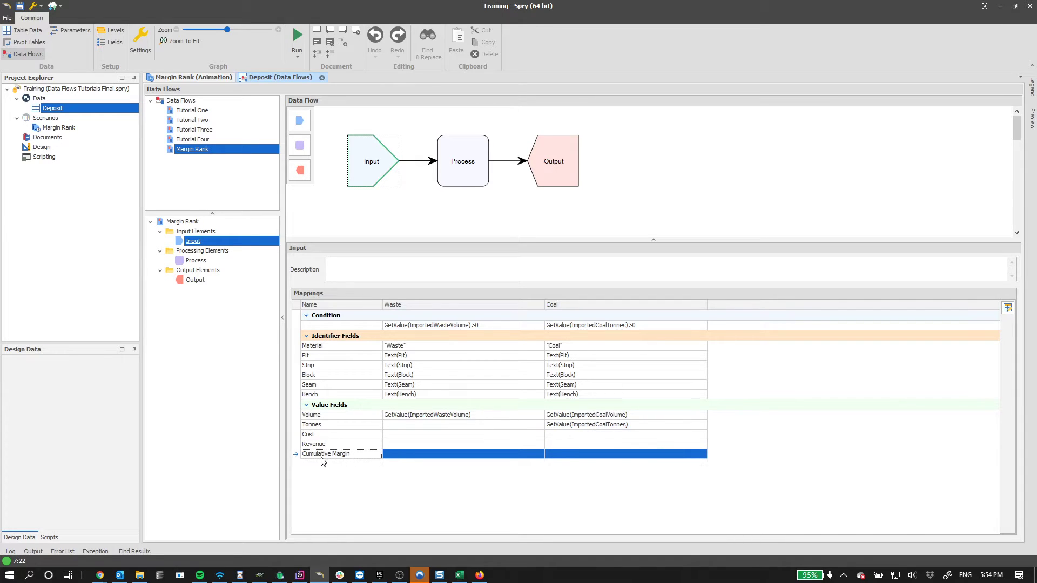
- Compare mapped Volume and Tonnes with empty Cost, Revenue and Cumulative Margin, then open Margin Rank's menu
left_click(333, 426)
left_click(331, 419)
left_click(331, 426)
left_click(331, 419)
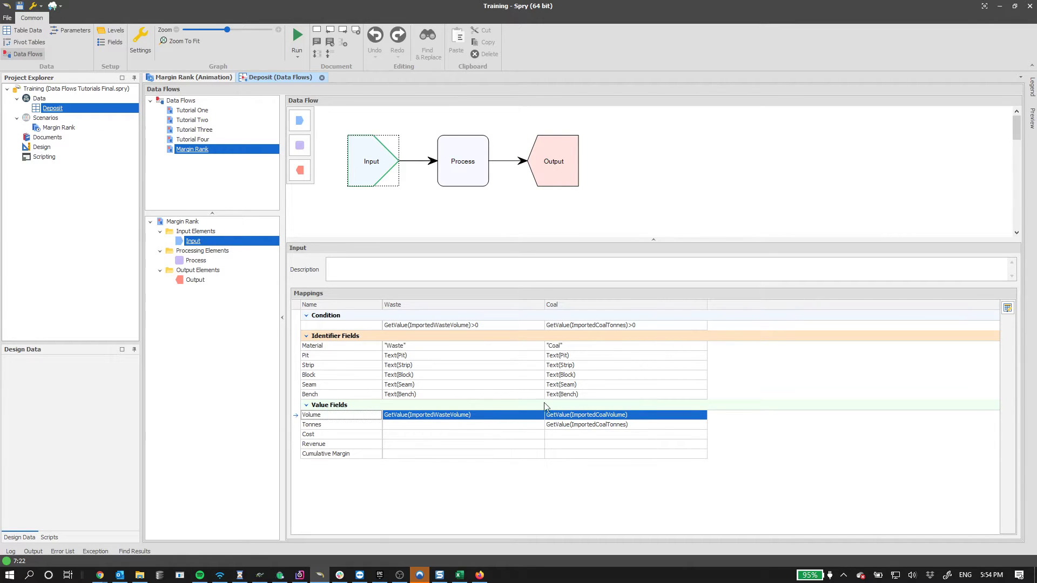
left_click(348, 437)
left_click(343, 445)
left_click(337, 437)
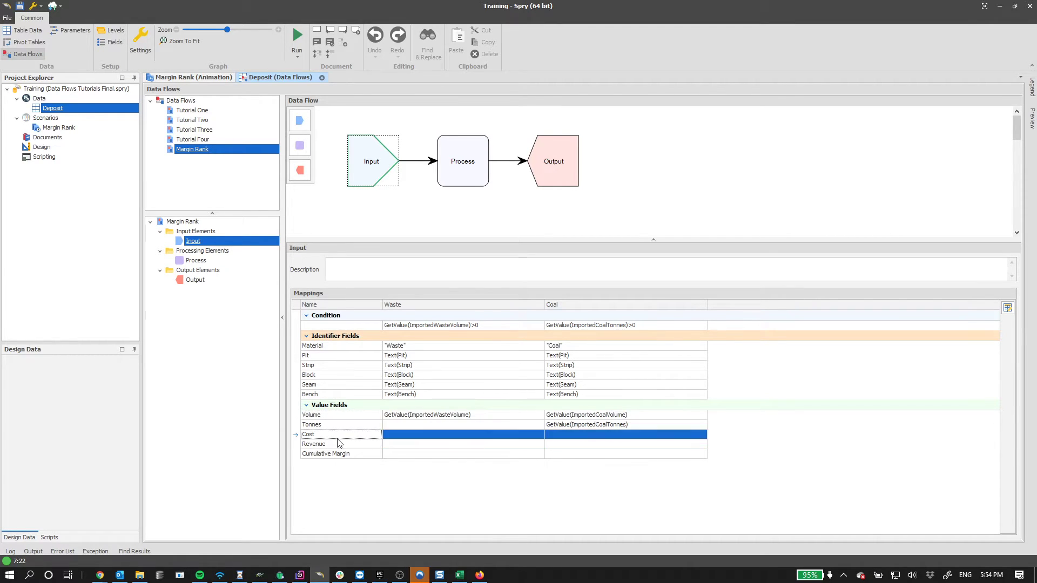
left_click(339, 445)
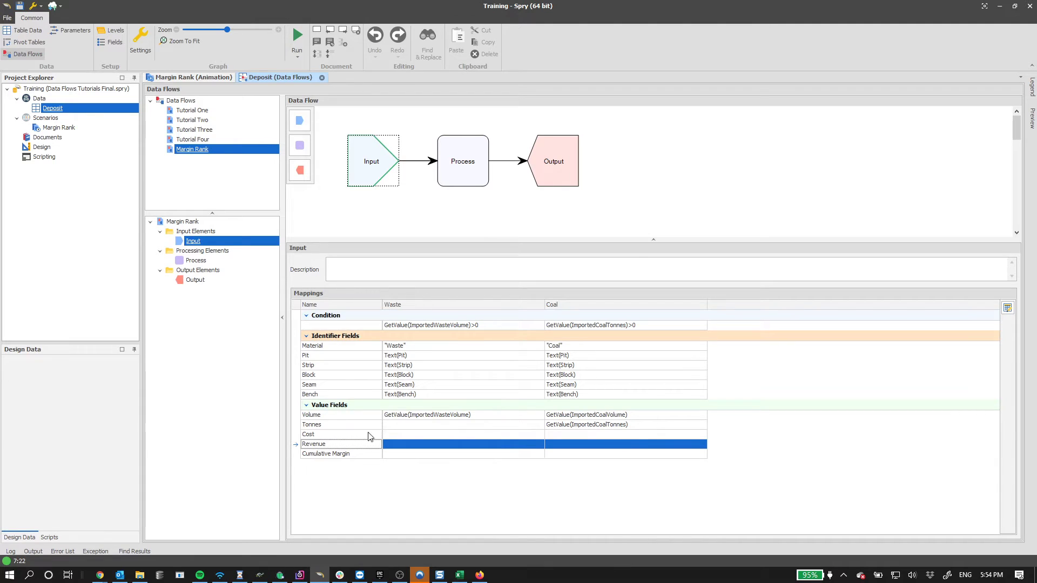
left_click(356, 455)
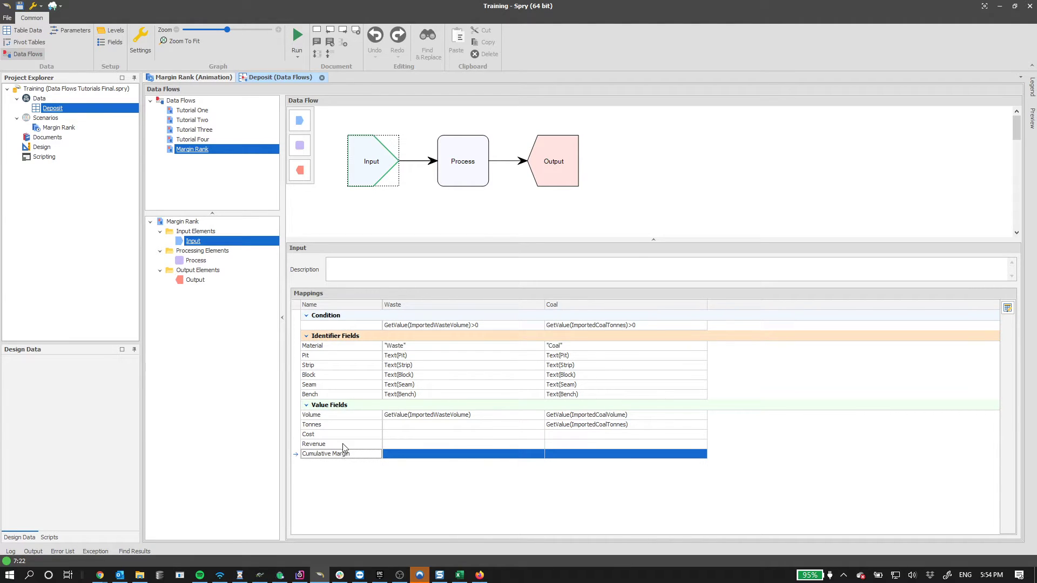
left_click(340, 436)
left_click(340, 446)
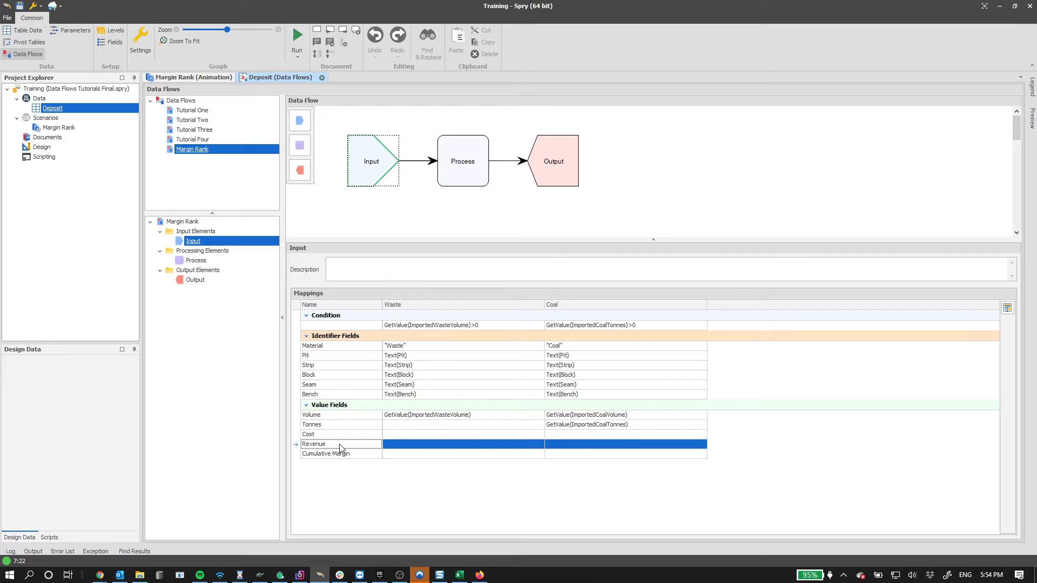
right_click(194, 149)
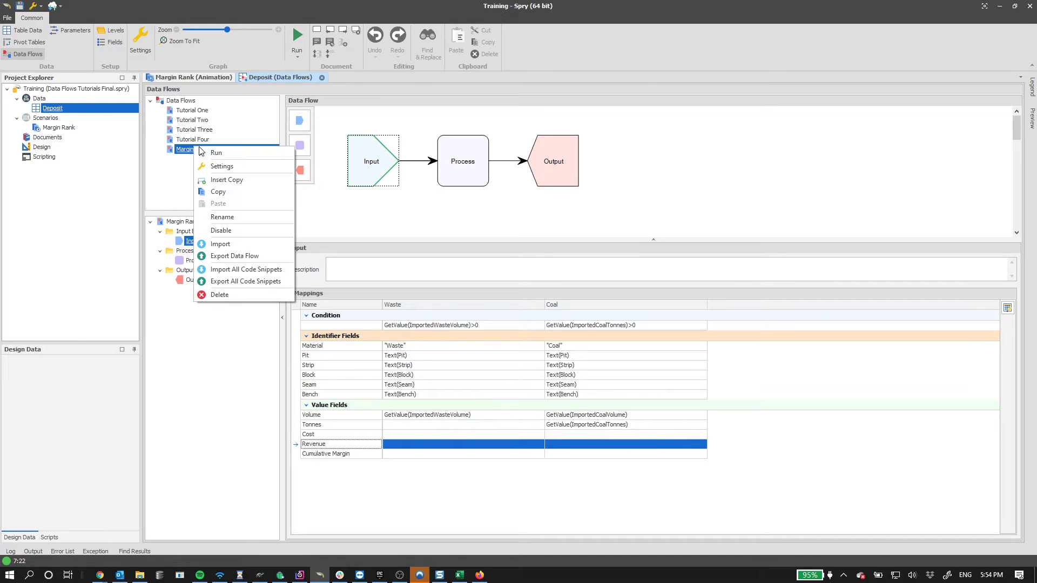
- Review the Margin Rank data flow's grouping expression and its output fields in Settings
left_click(225, 166)
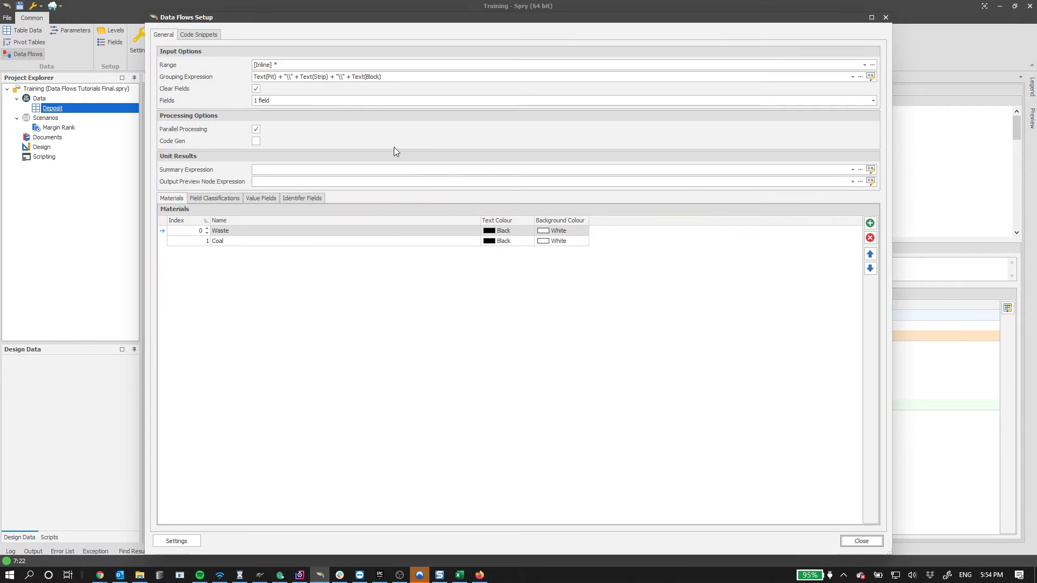
left_click(346, 77)
left_click_drag(430, 104, 219, 102)
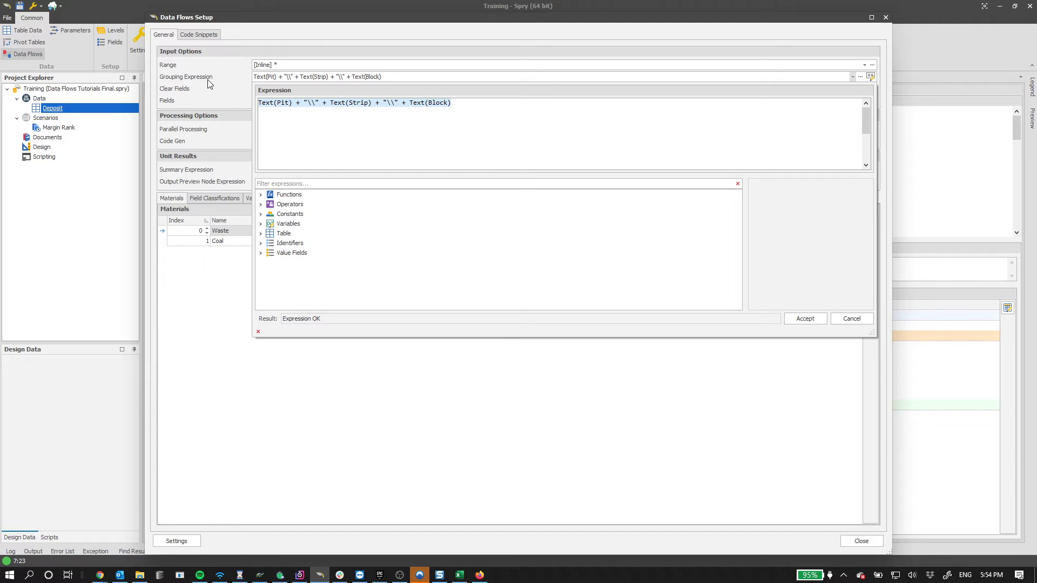
left_click(211, 80)
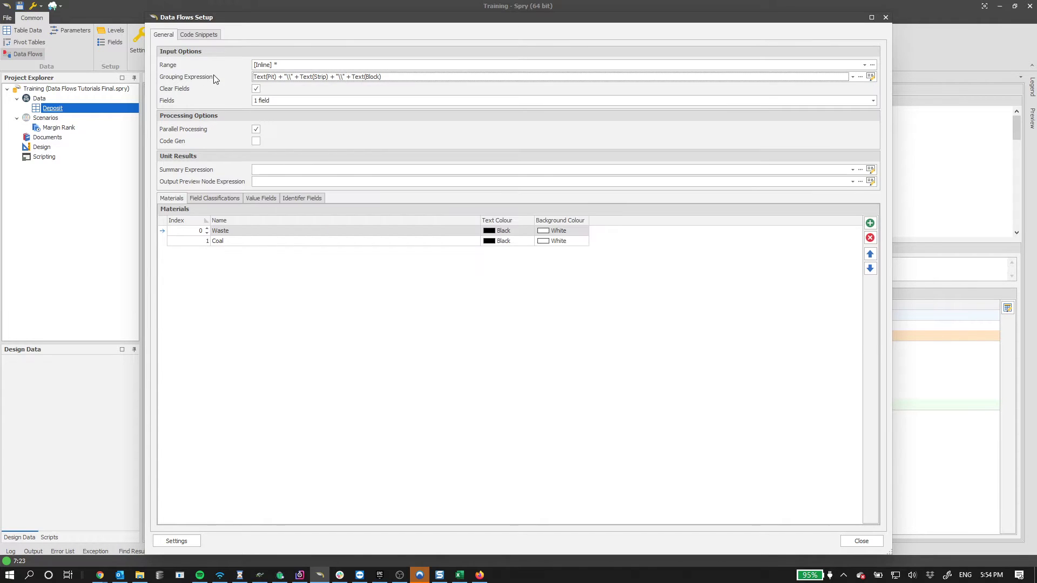
left_click(281, 101)
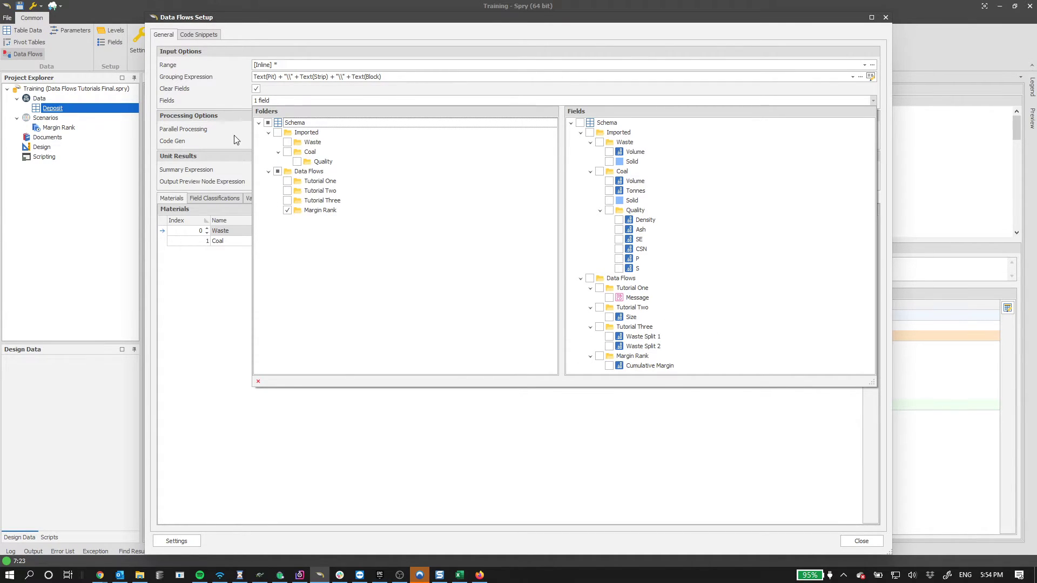
left_click(206, 110)
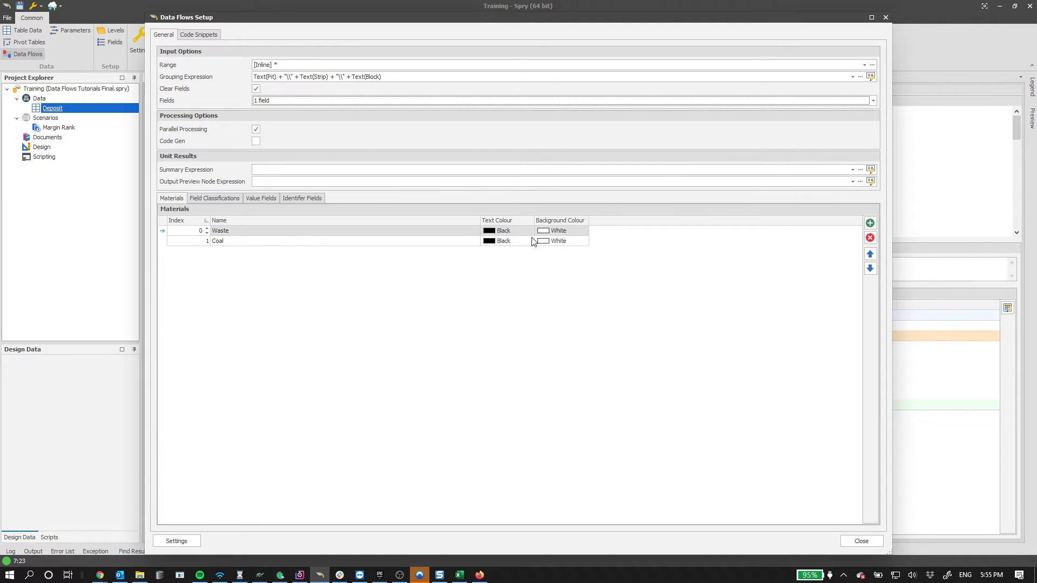
- Give Waste a light tan background colour and Coal a LightGray background
left_click(564, 231)
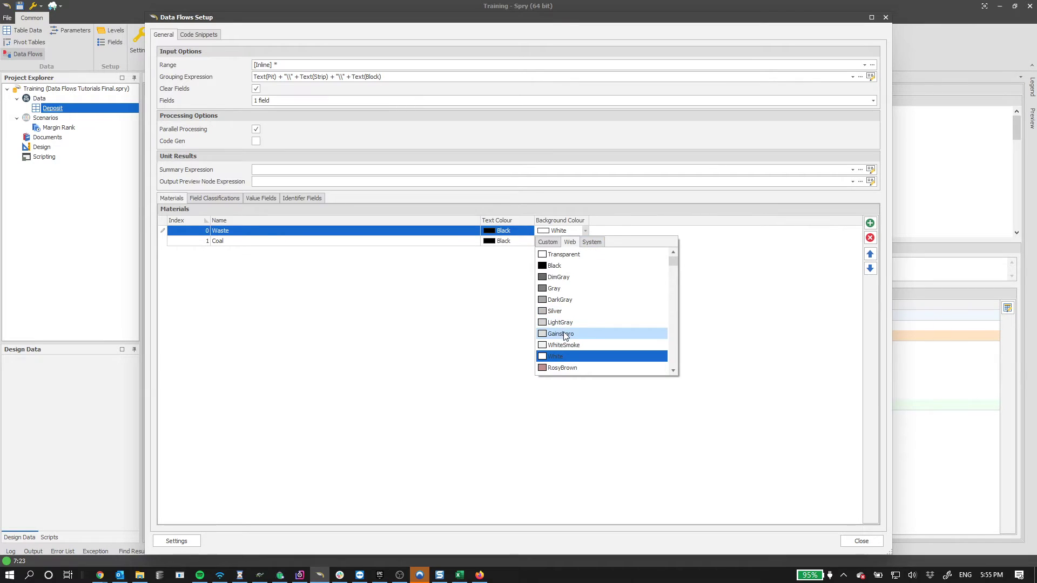
left_click(548, 242)
left_click(573, 298)
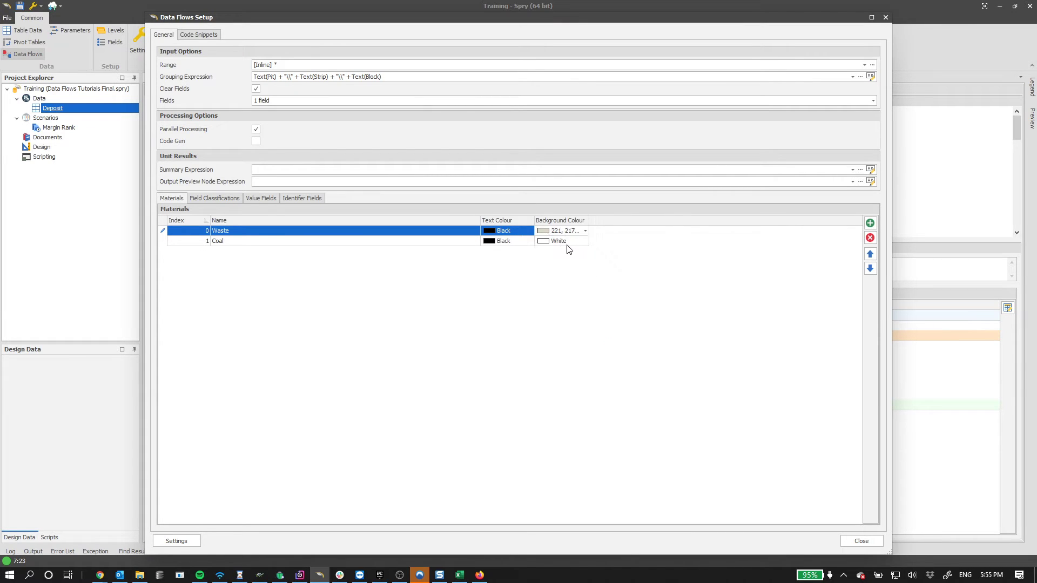
left_click(585, 241)
left_click(571, 333)
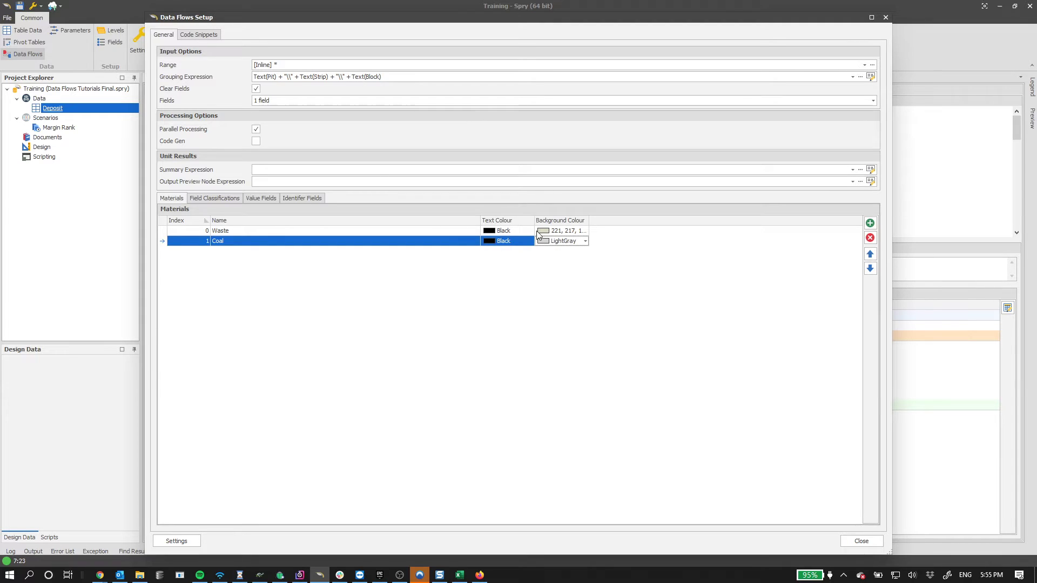
left_click(270, 199)
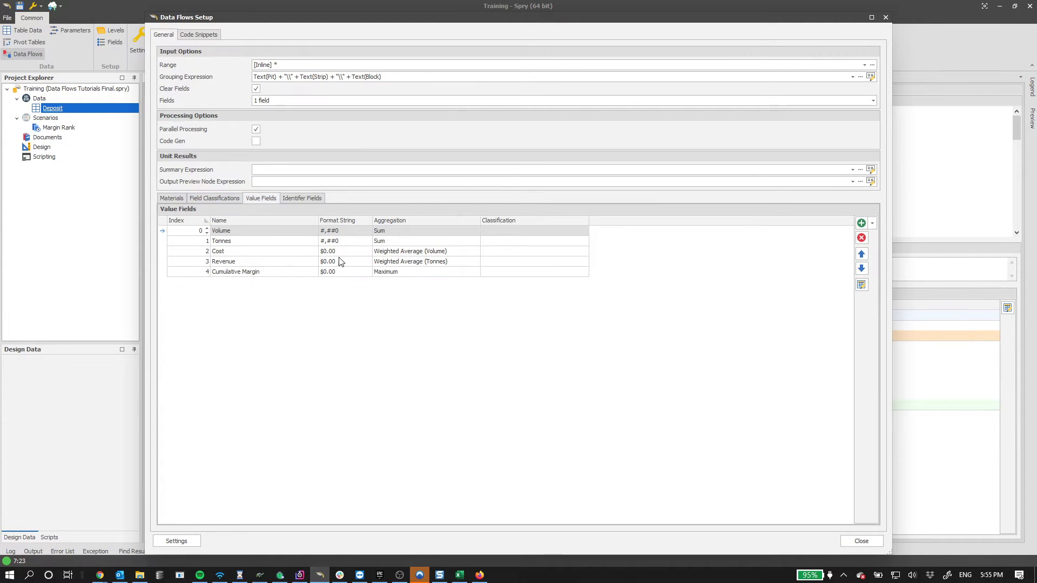
- Set the Cumulative Margin value field's format string to $#,##0
left_click(224, 271)
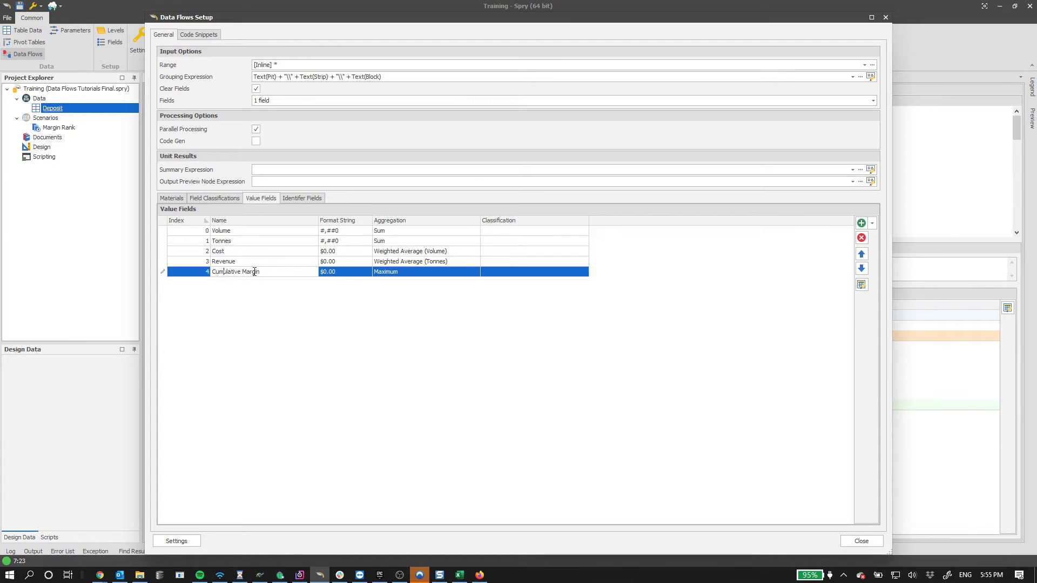
left_click(343, 272)
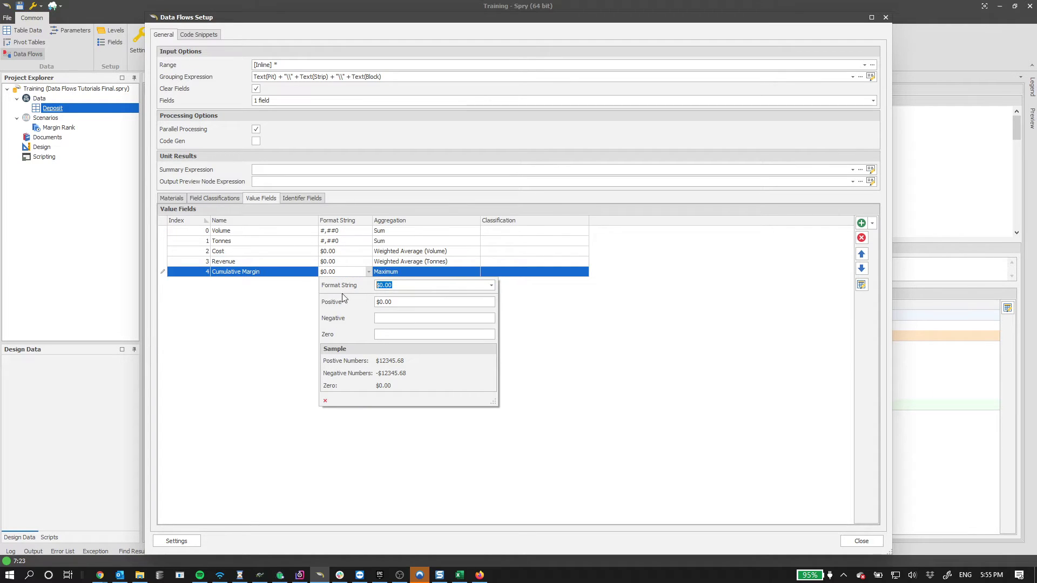
left_click(263, 309)
left_click(368, 272)
left_click(491, 286)
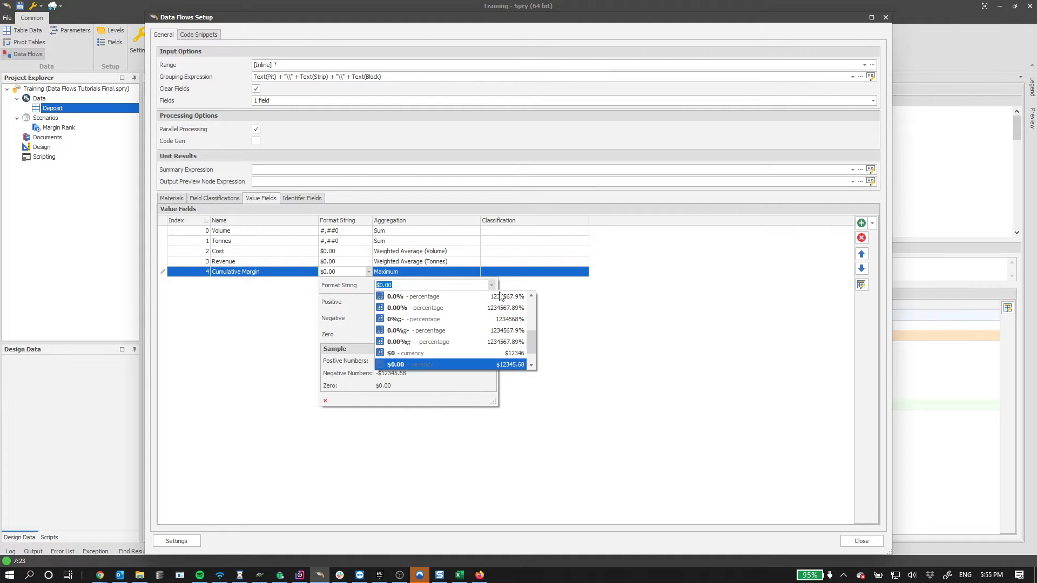
left_click_drag(532, 342, 530, 307)
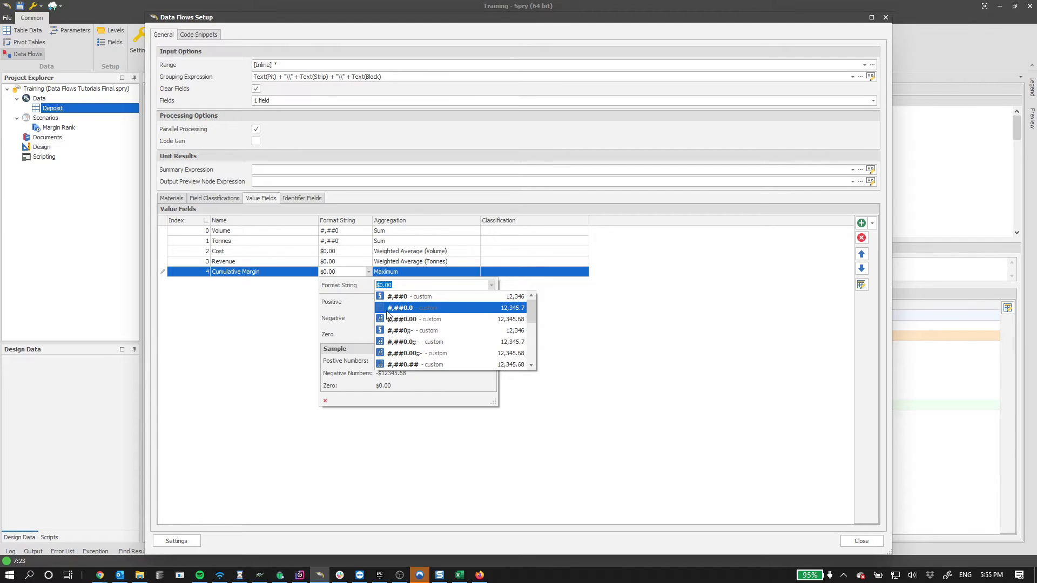
left_click(415, 308)
left_click(409, 286)
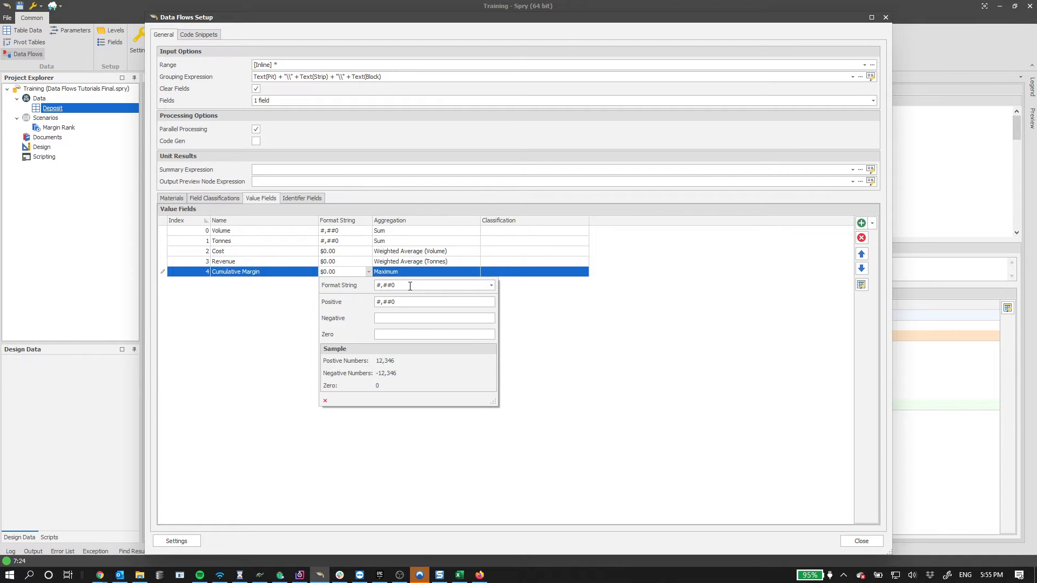
type("$")
key("ctrl+a")
key("ctrl+c")
left_click(276, 315)
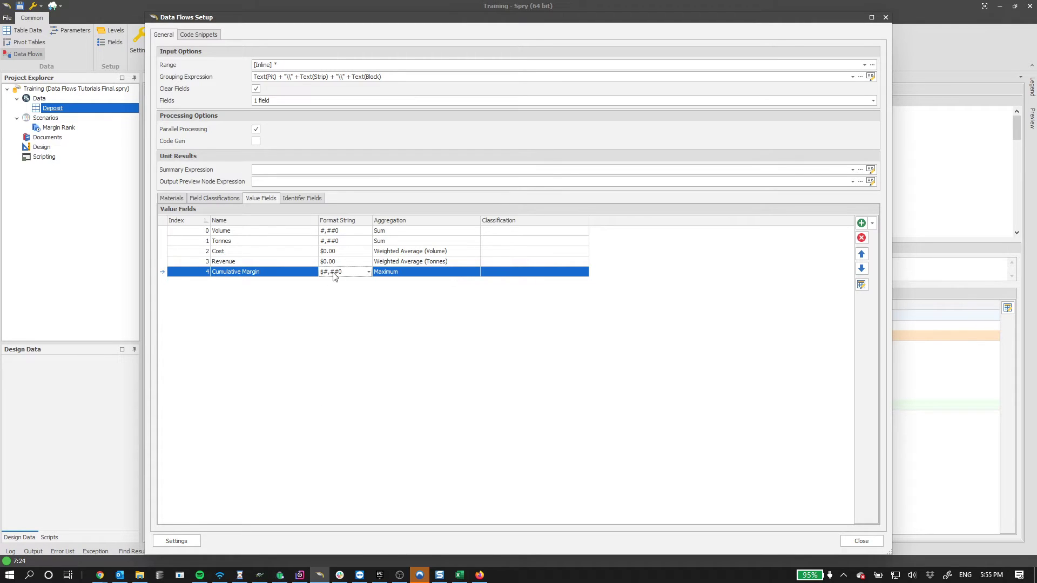
- Select the Cost, Revenue and Cumulative Margin rows and copy the $#,##0 format
left_click(294, 251)
left_click(287, 260)
left_click(286, 253)
left_click(285, 260)
left_click(284, 255)
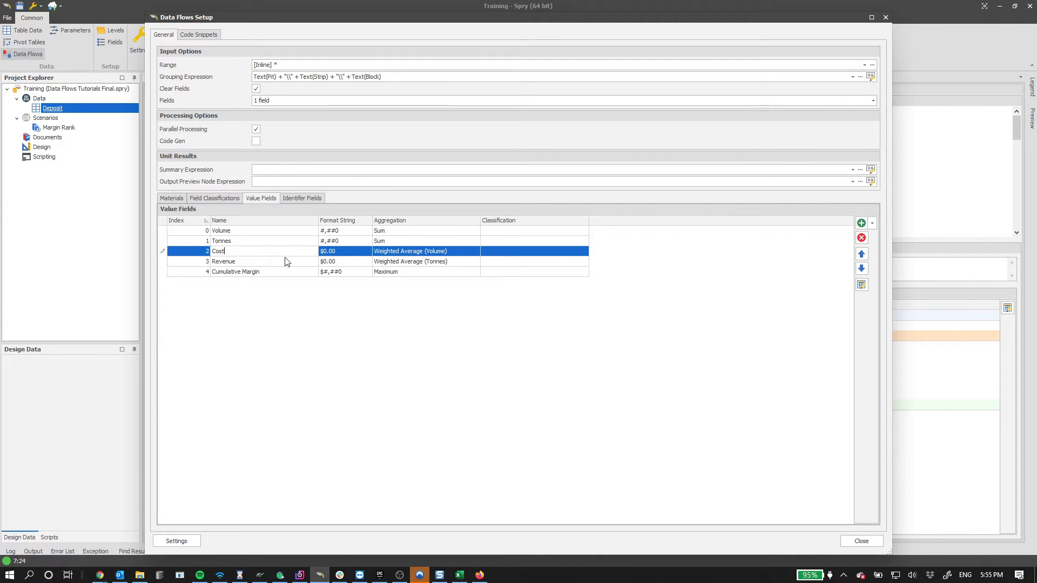
left_click(285, 259)
left_click(284, 255)
left_click(283, 259)
left_click(284, 256)
left_click(245, 260)
left_click(287, 255)
left_click(354, 271)
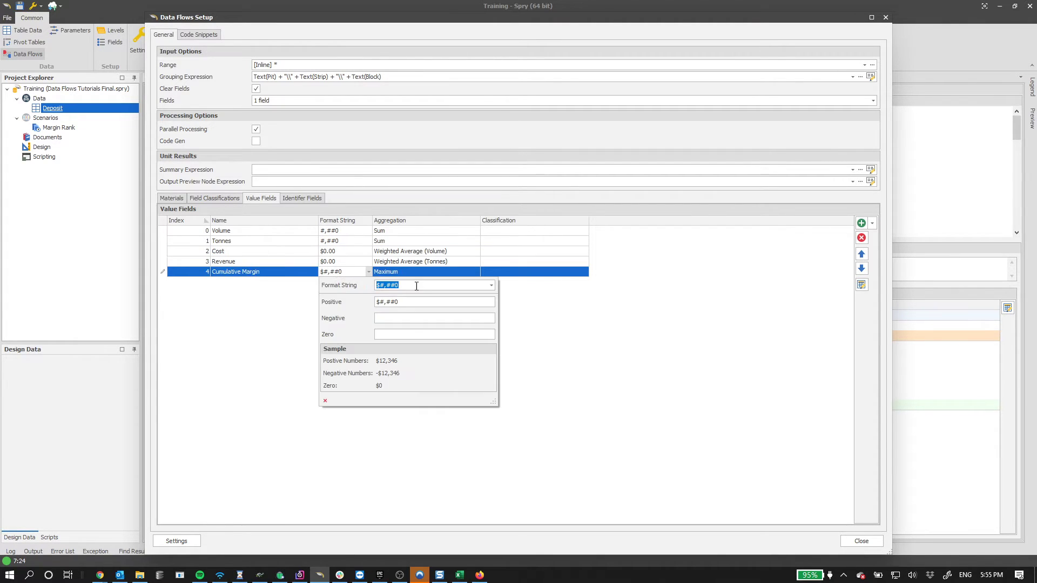
- Paste $#,##0 as the number format for both Cost and Revenue
left_click(308, 286)
left_click(344, 252)
key("ctrl+v")
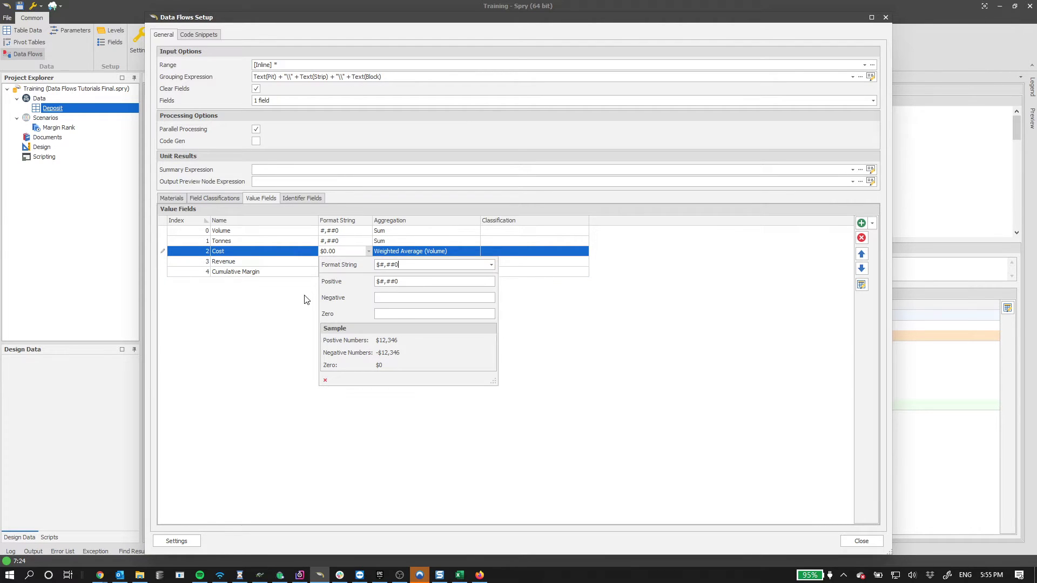
left_click(303, 296)
left_click(341, 263)
key("ctrl+v")
left_click(273, 342)
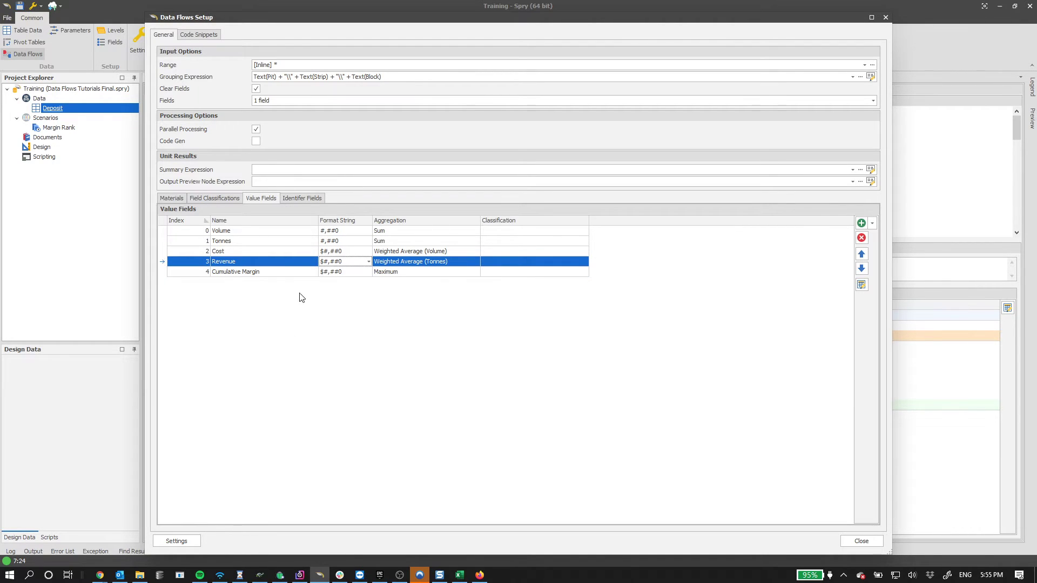
left_click(257, 255)
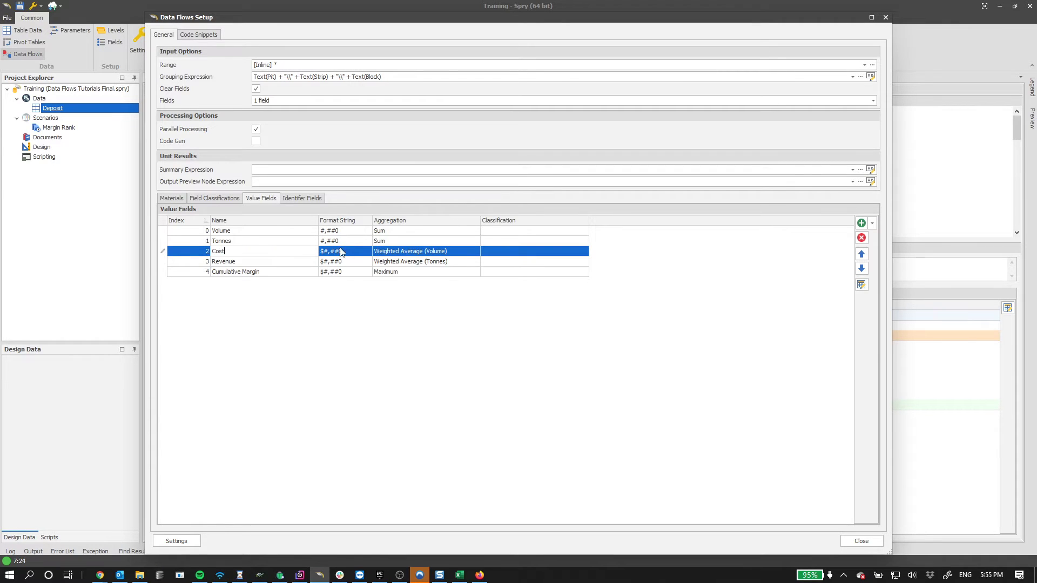
left_click(331, 296)
- Check the identifier and value fields, then close the data flow setup
left_click(308, 200)
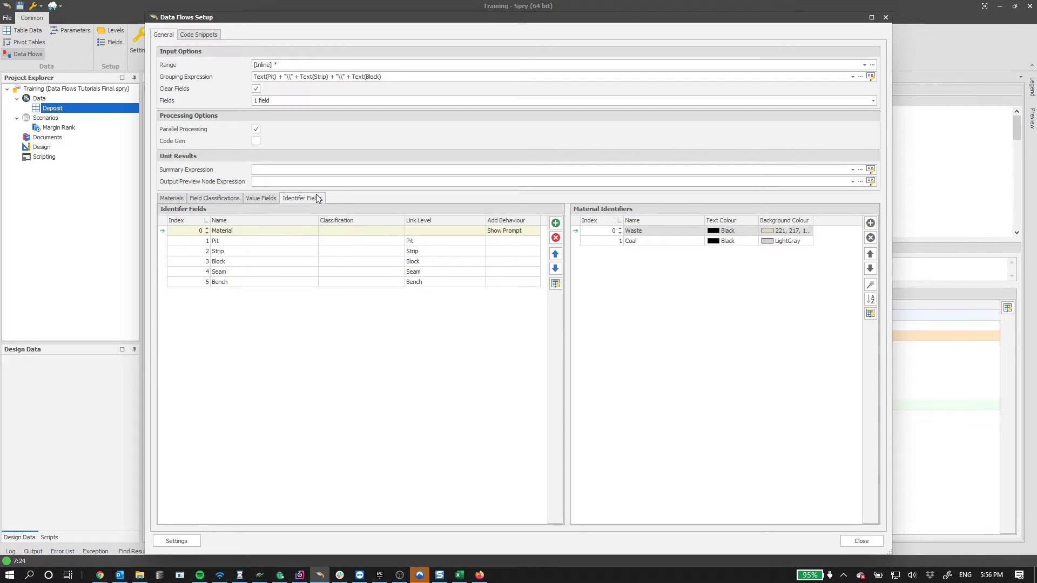
left_click(260, 198)
left_click(240, 231)
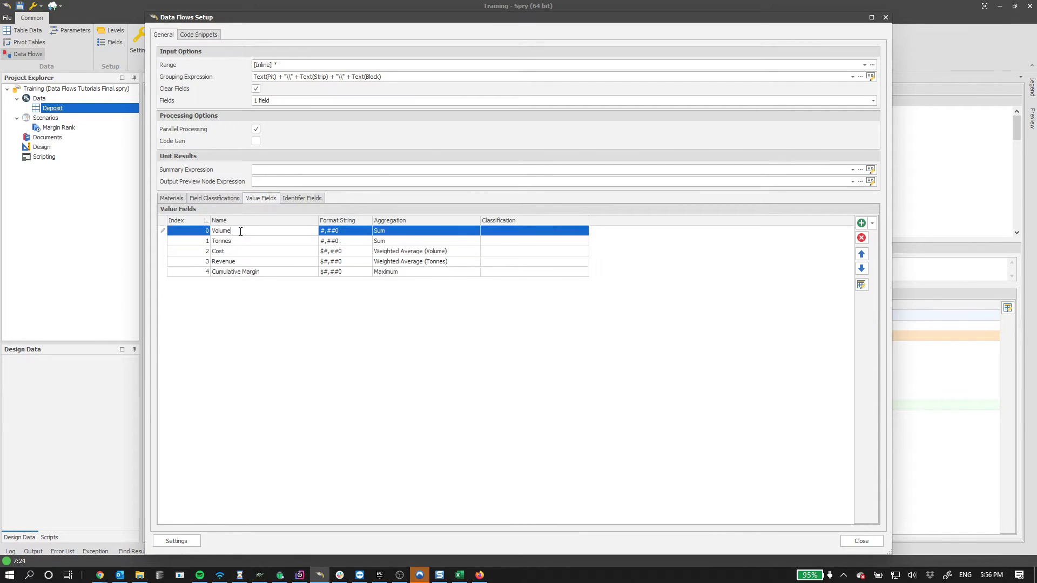
left_click(238, 240)
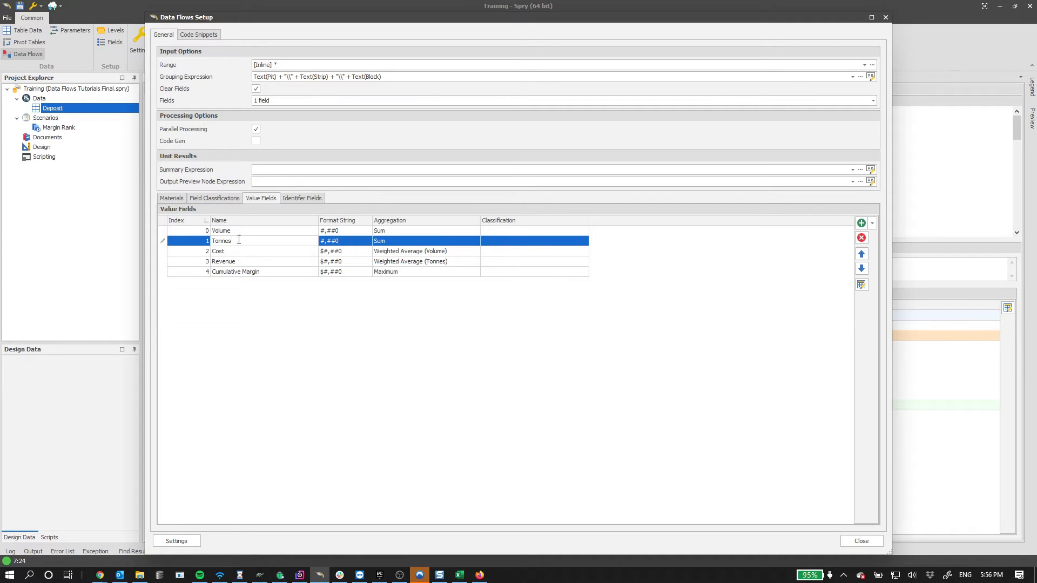
left_click(281, 271)
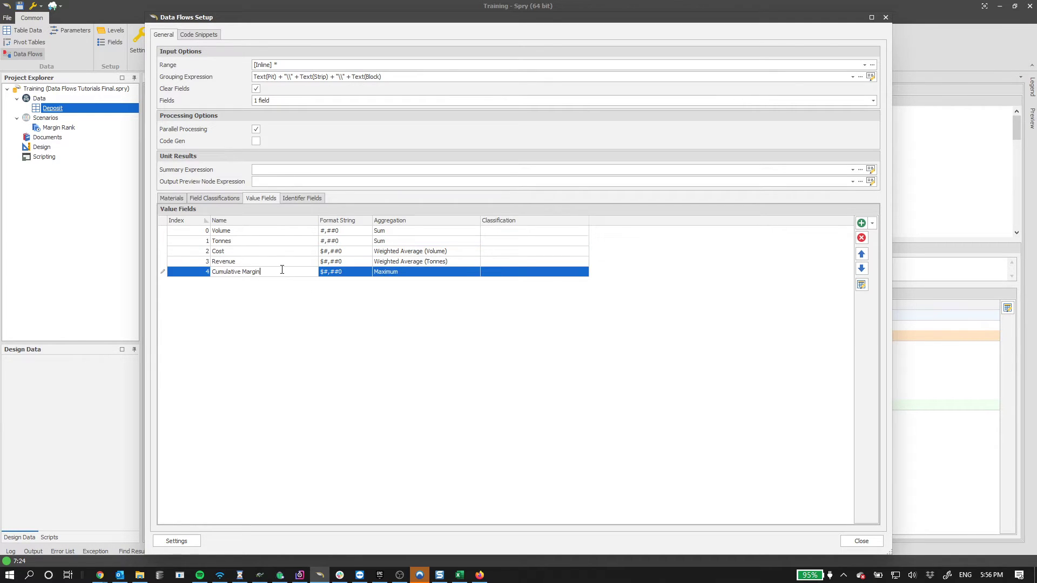
left_click(346, 333)
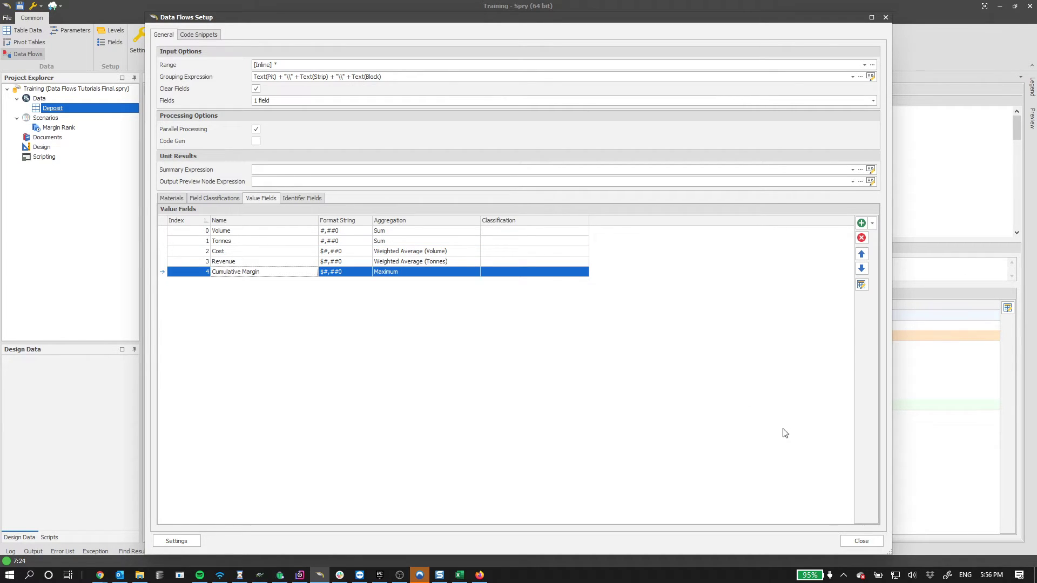
left_click(854, 542)
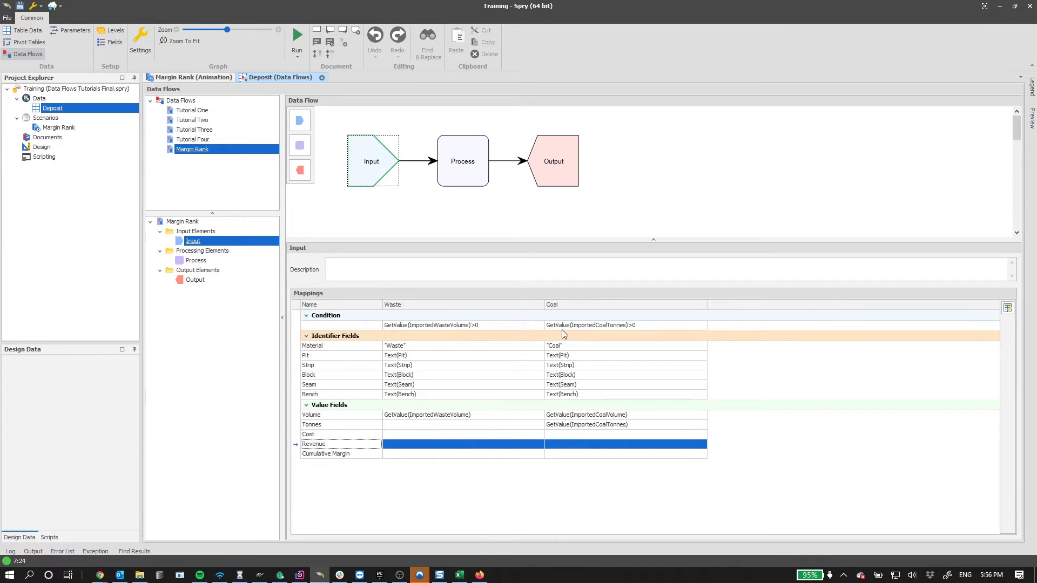
- Inspect the Waste and Coal condition expressions unchanged, then show the Process element's tasks
left_click(456, 325)
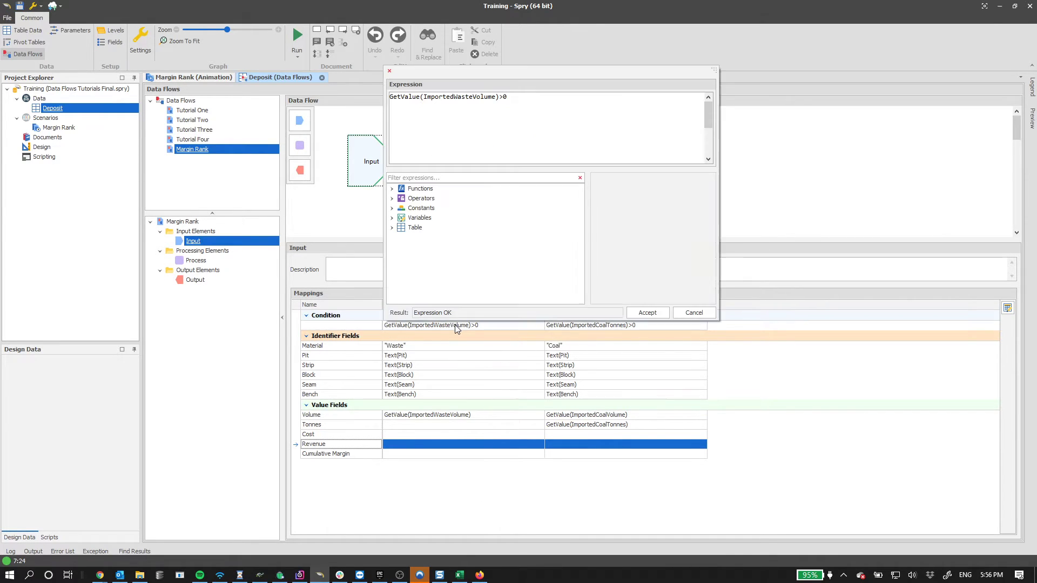
left_click(579, 329)
left_click(629, 325)
left_click(638, 327)
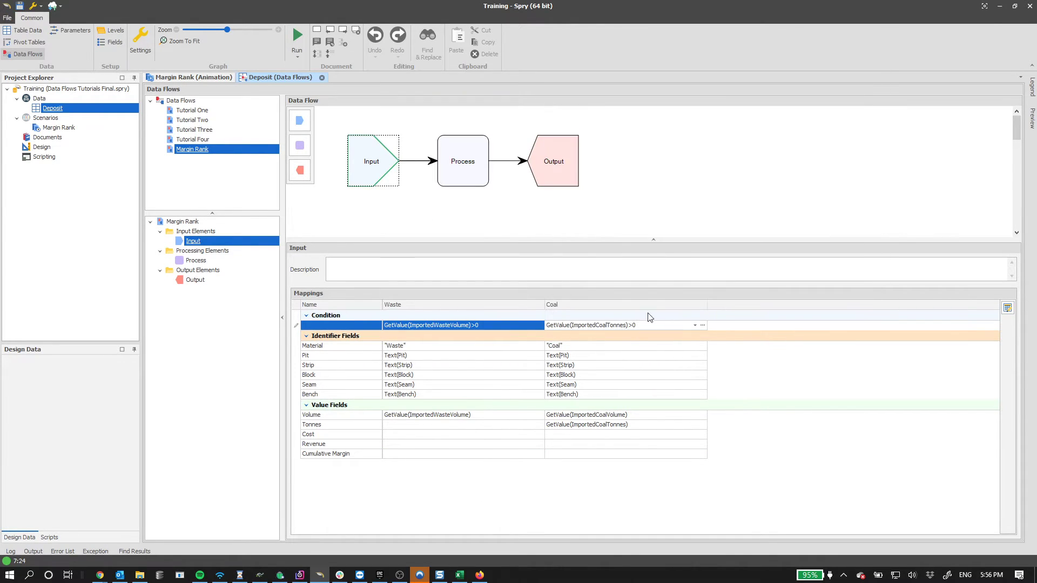
left_click(464, 166)
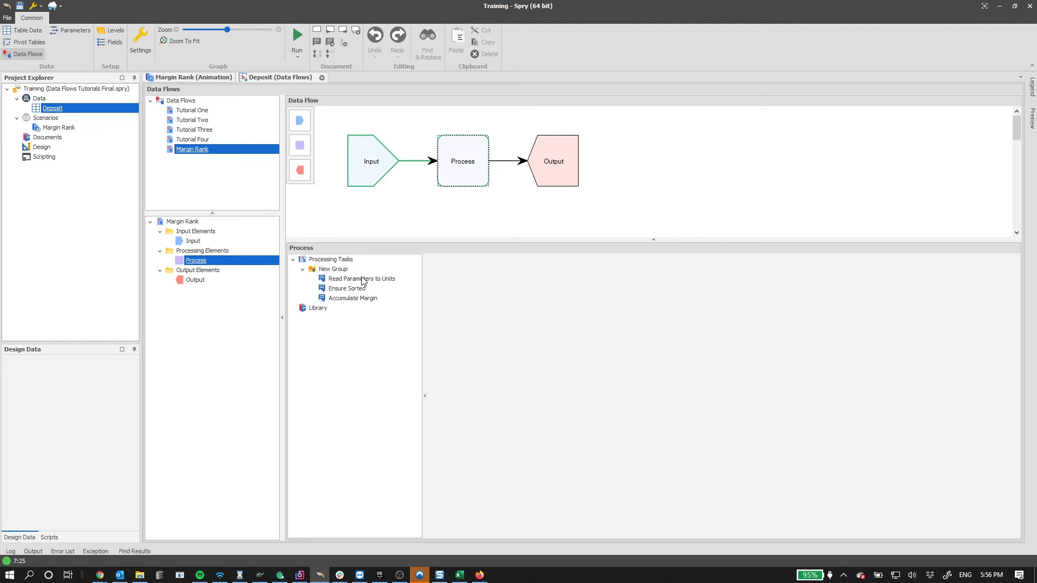
- Show the Read Parameters to Units code with the Preview panel docked and the editor widened
left_click(362, 278)
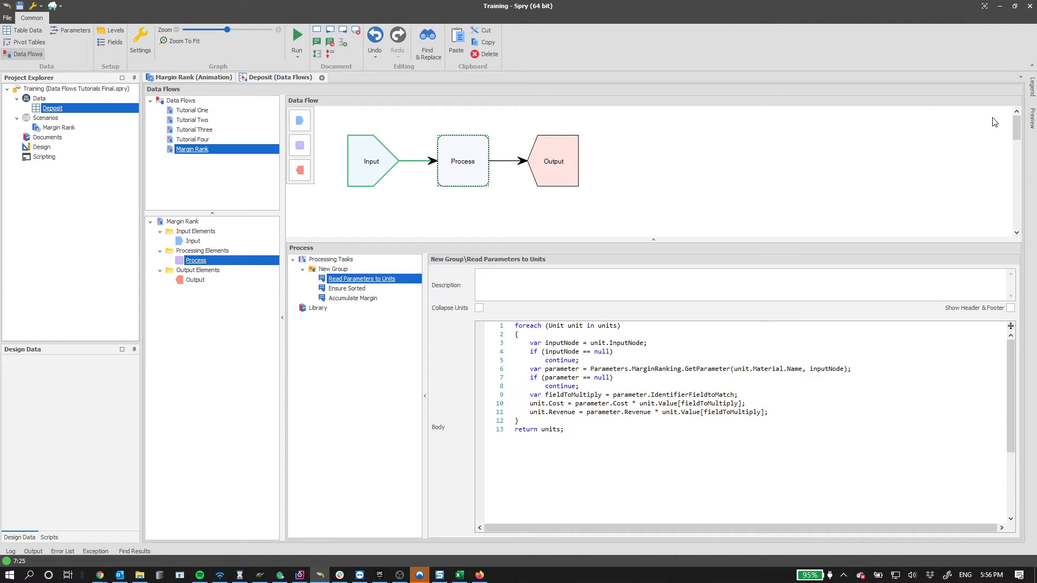
left_click(1032, 114)
left_click(1014, 78)
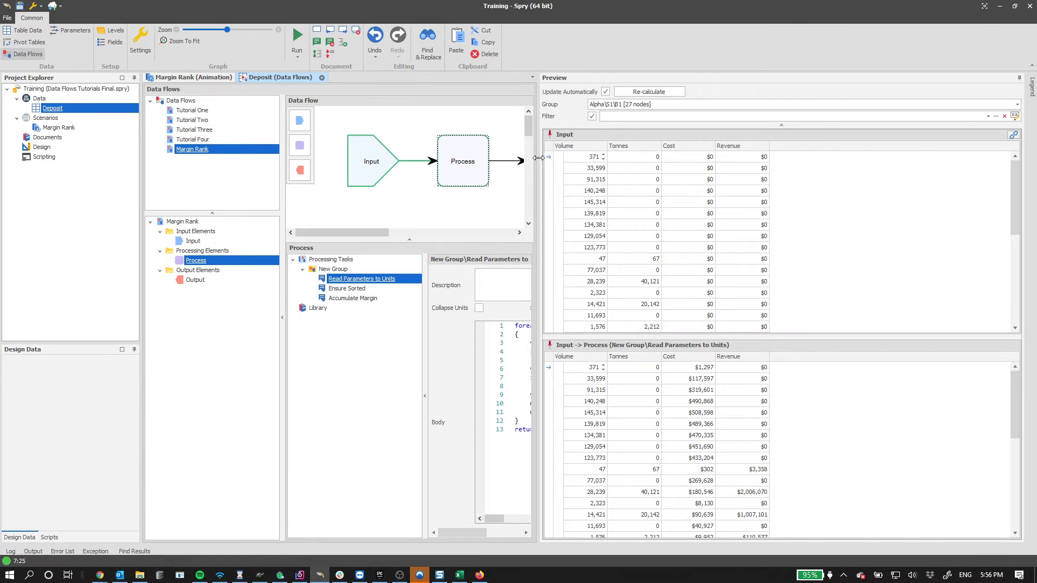
left_click_drag(539, 158, 678, 158)
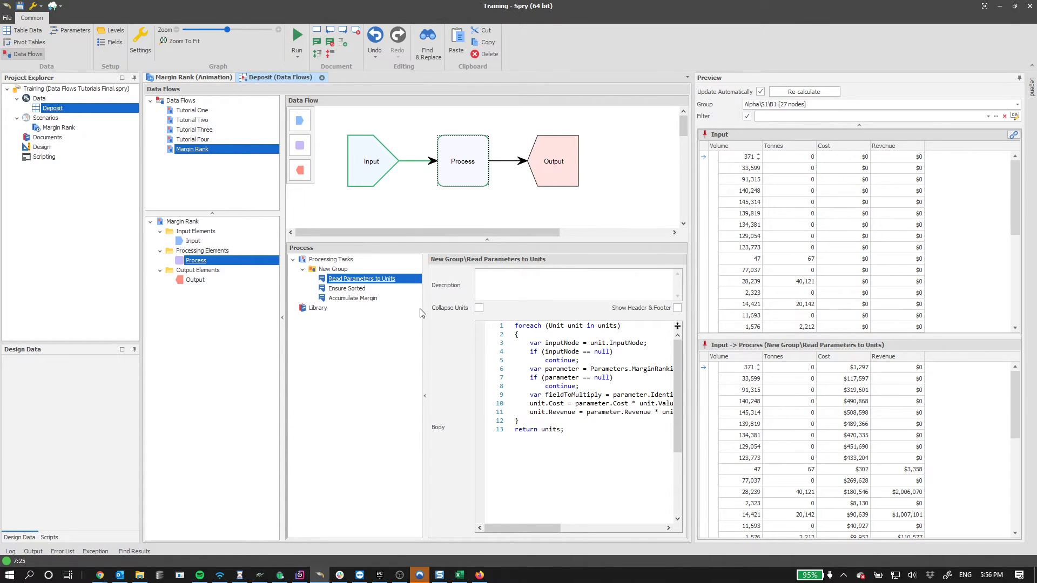
left_click_drag(425, 312, 396, 312)
- Highlight the units loop, inputNode null check and parameter line, and narrow the Preview panel
left_click_drag(524, 328, 583, 331)
double_click(583, 331)
double_click(542, 344)
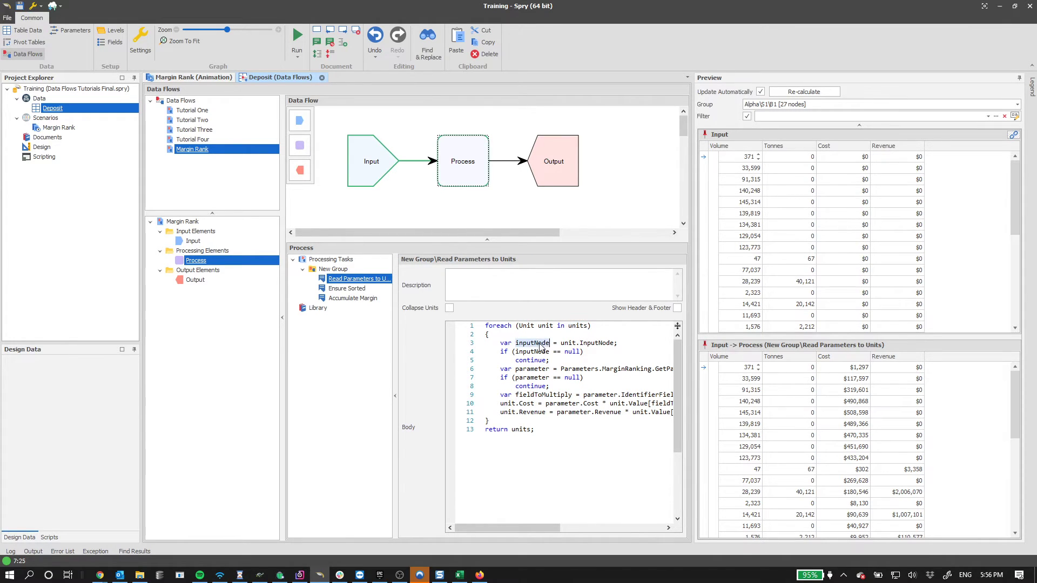
double_click(598, 344)
double_click(529, 354)
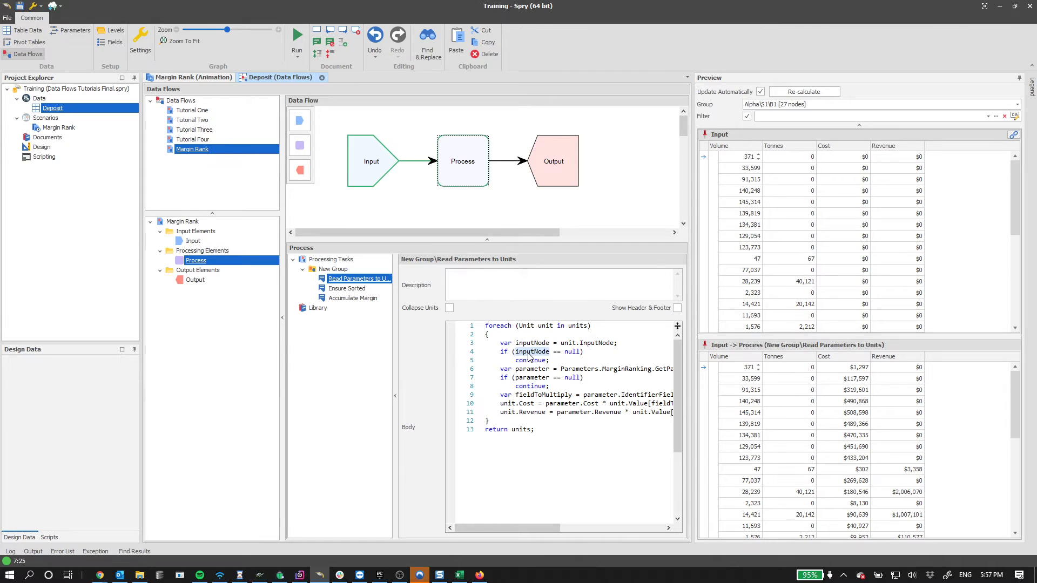
left_click_drag(561, 361, 505, 343)
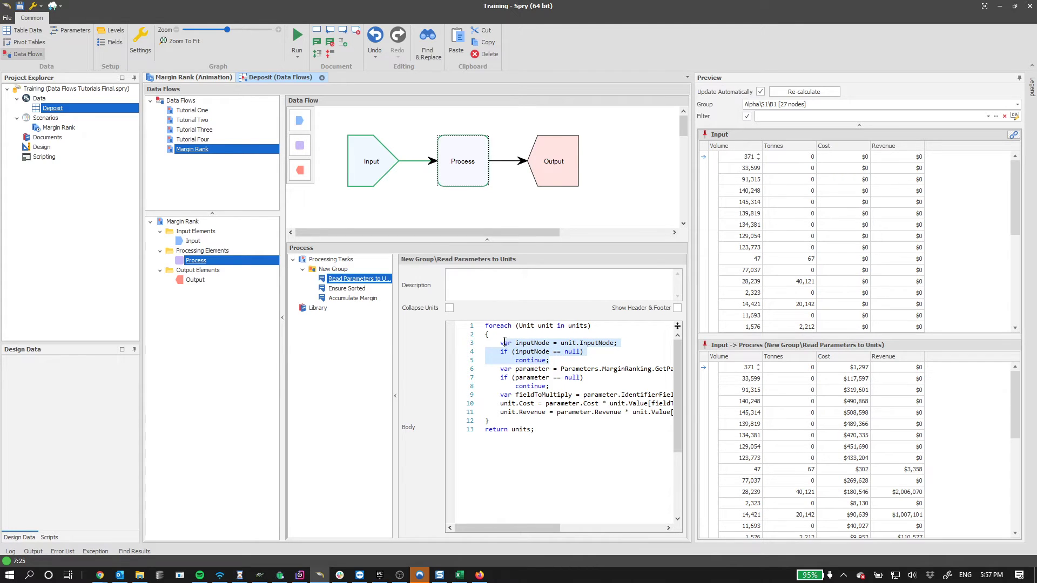
double_click(532, 369)
mouse_move(527, 529)
left_mouse_down()
mouse_move(549, 530)
mouse_move(533, 530)
left_mouse_up()
left_click_drag(693, 193, 819, 248)
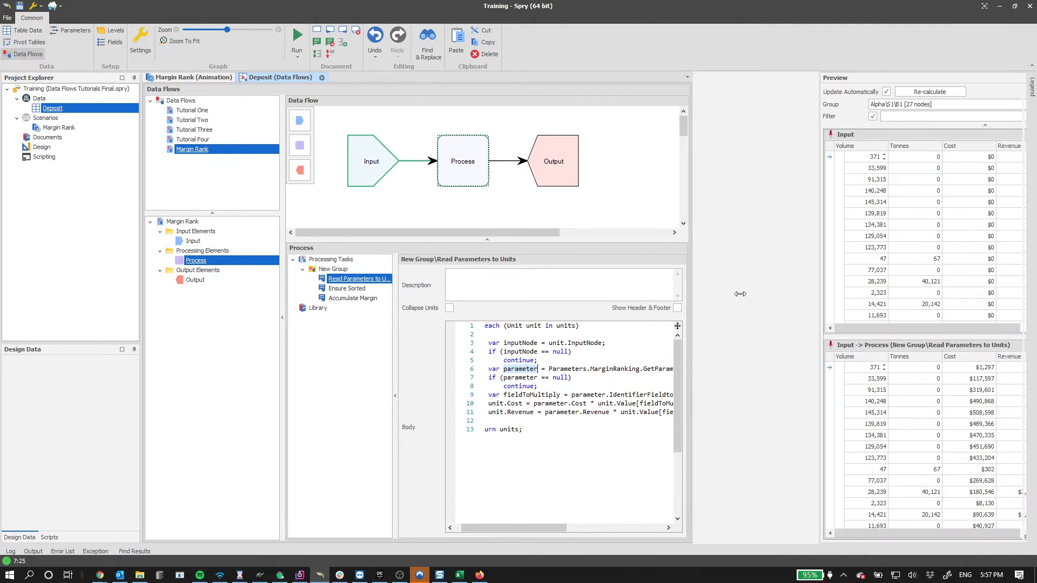
- Add line 7 'var parameter2 = Parameters.MarginRanking.GetParameter(' and view the Deposit parameters
double_click(667, 369)
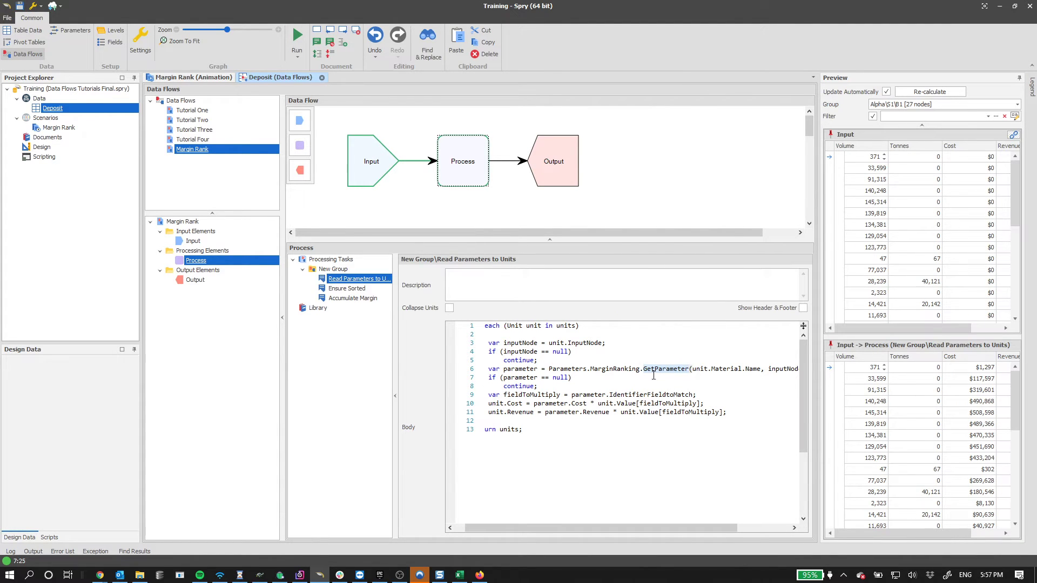
key("End")
key("Return")
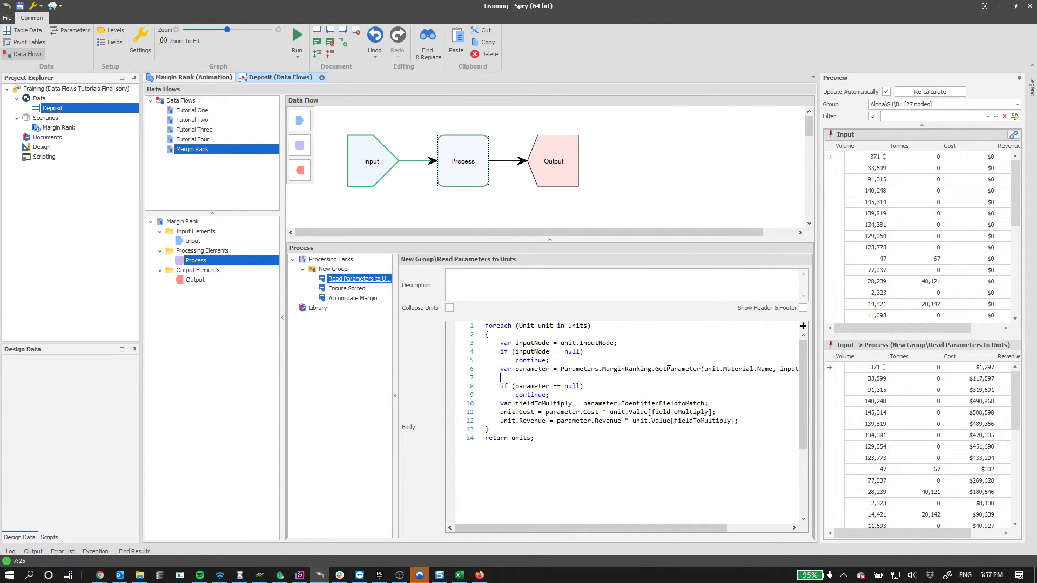
type("var parameter2 = Para")
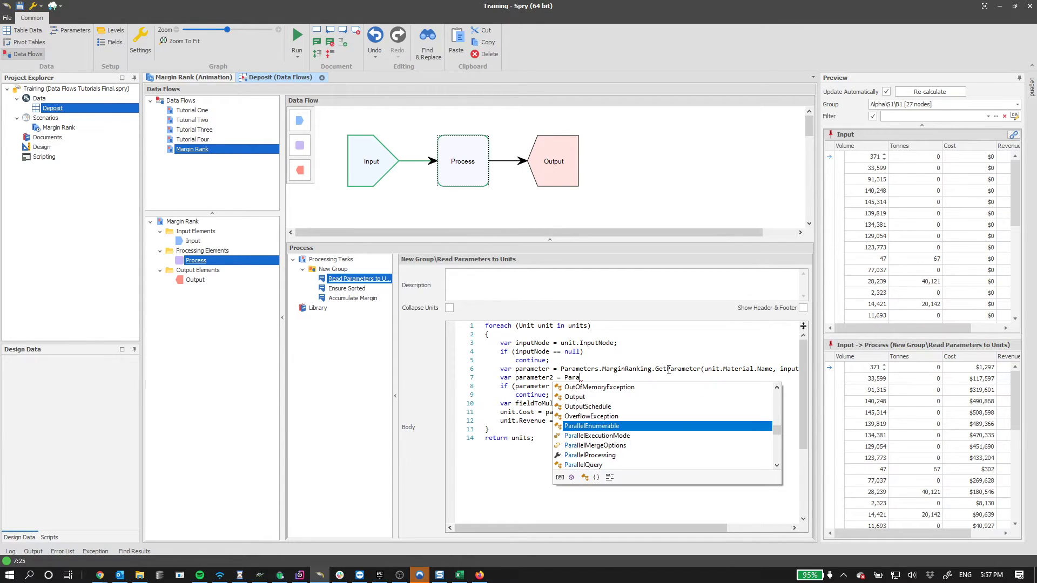
type("met")
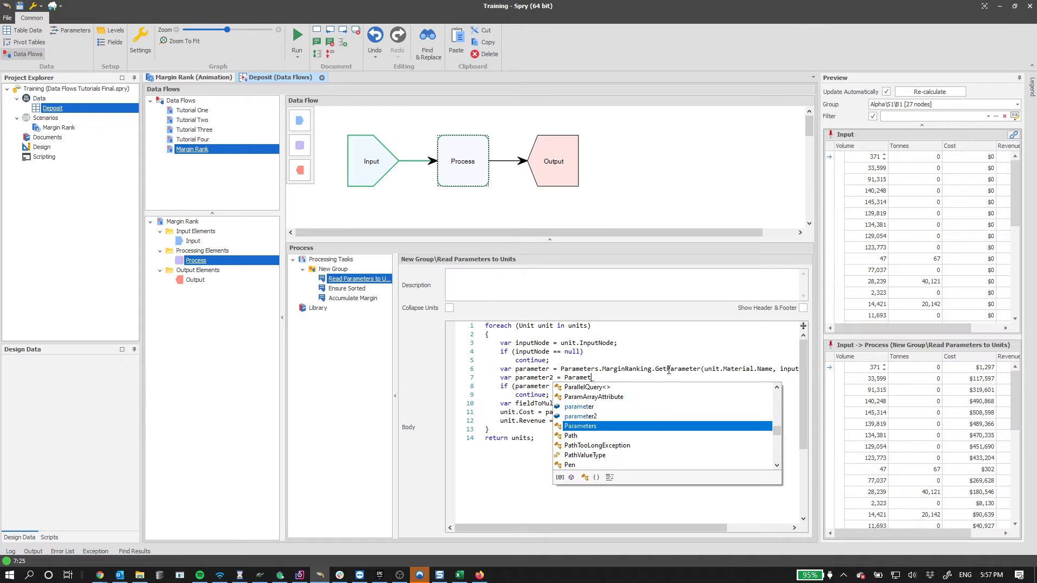
type("ers.MarginRanking.Get")
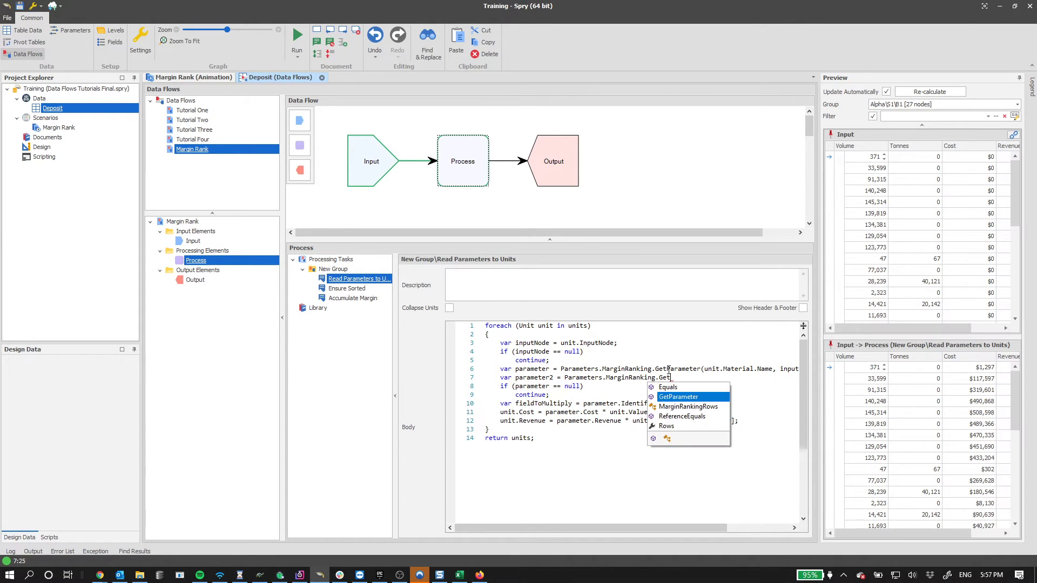
key("Tab")
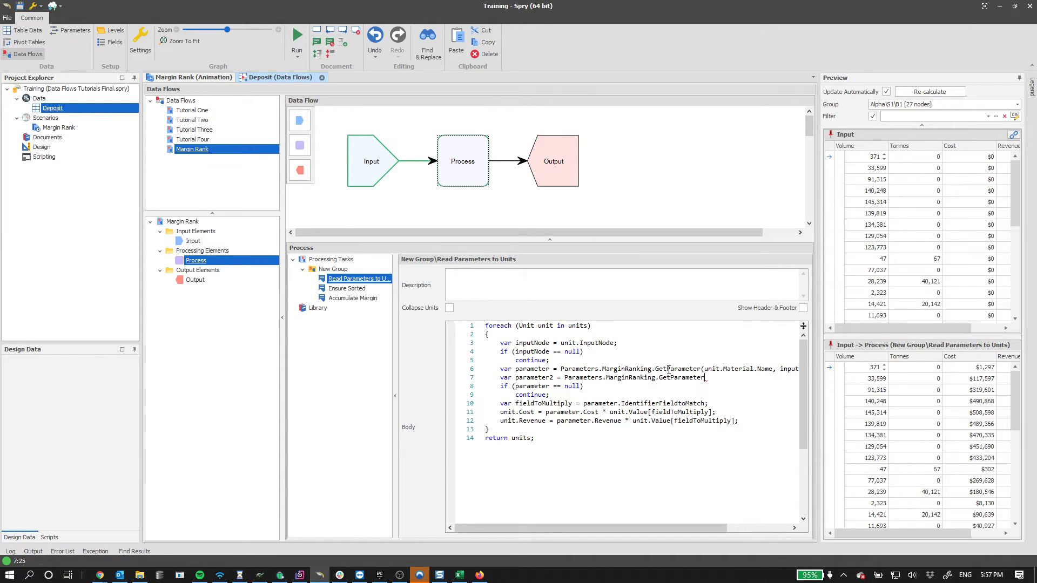
type("(")
left_click(69, 30)
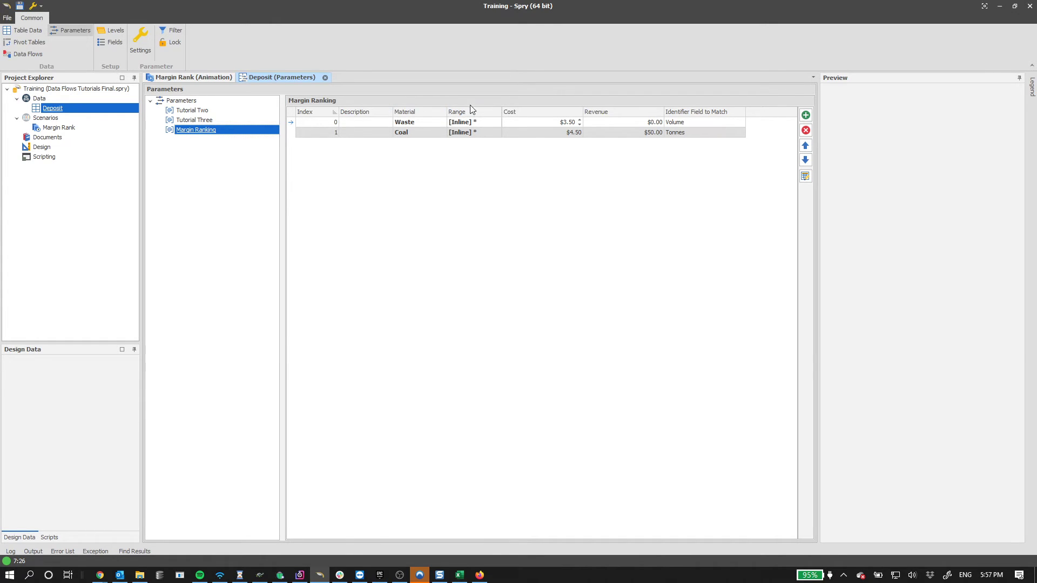
- Back in Data Flows, delete the trial parameter2 line 7 from the script
left_click(28, 54)
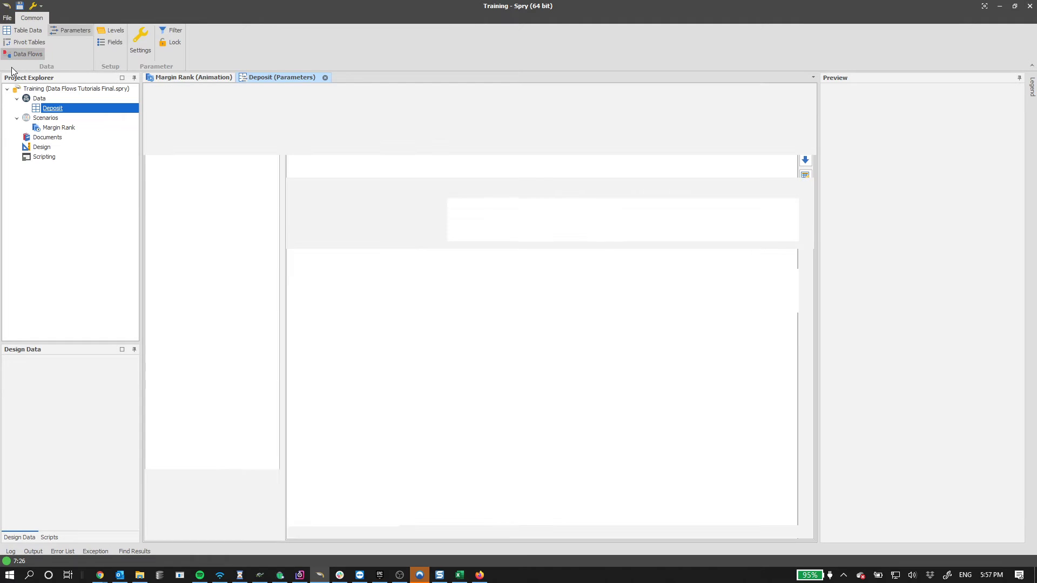
key("BackSpace")
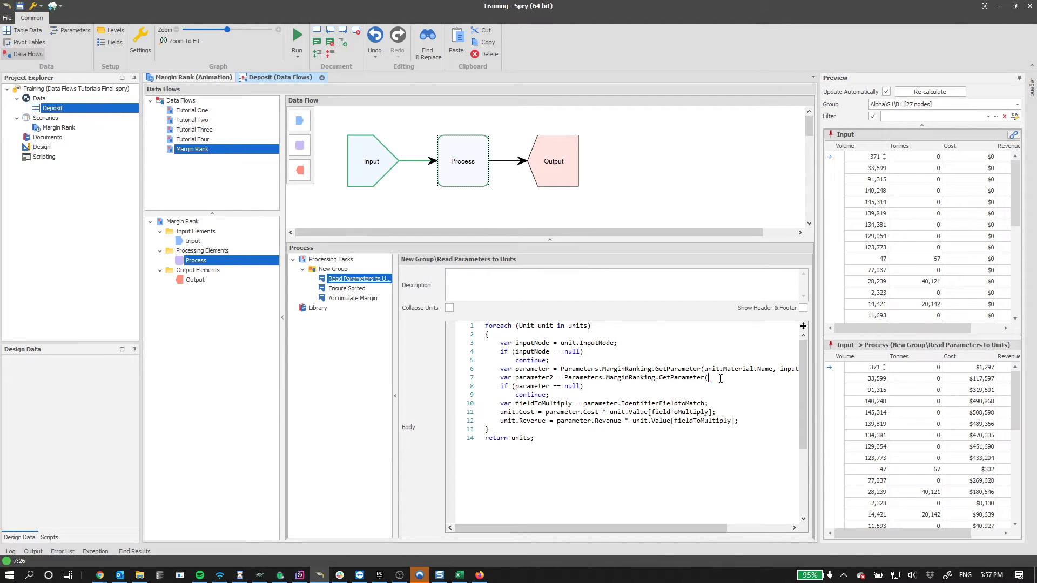
type("(")
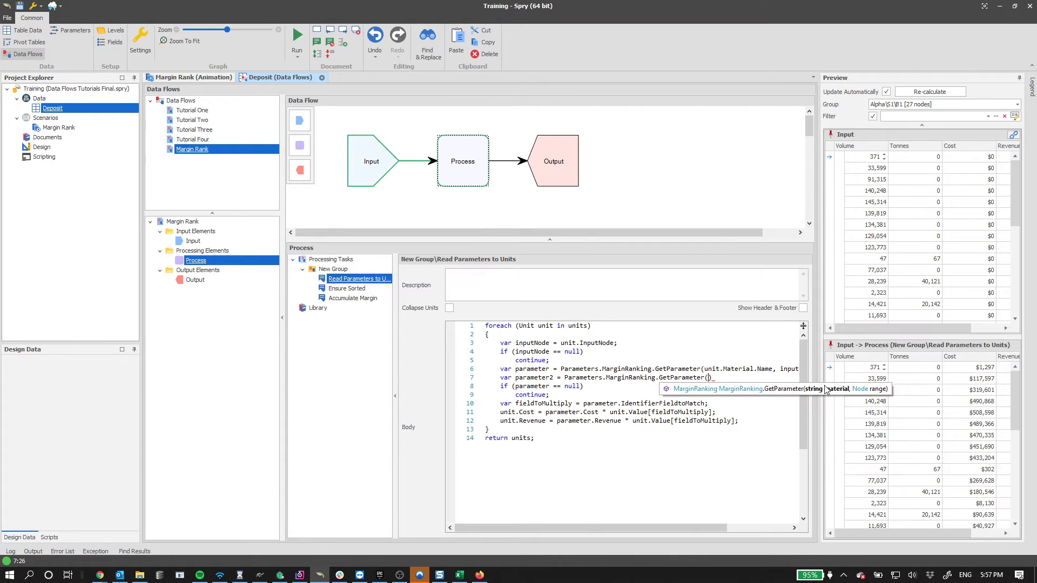
left_click_drag(713, 378, 502, 380)
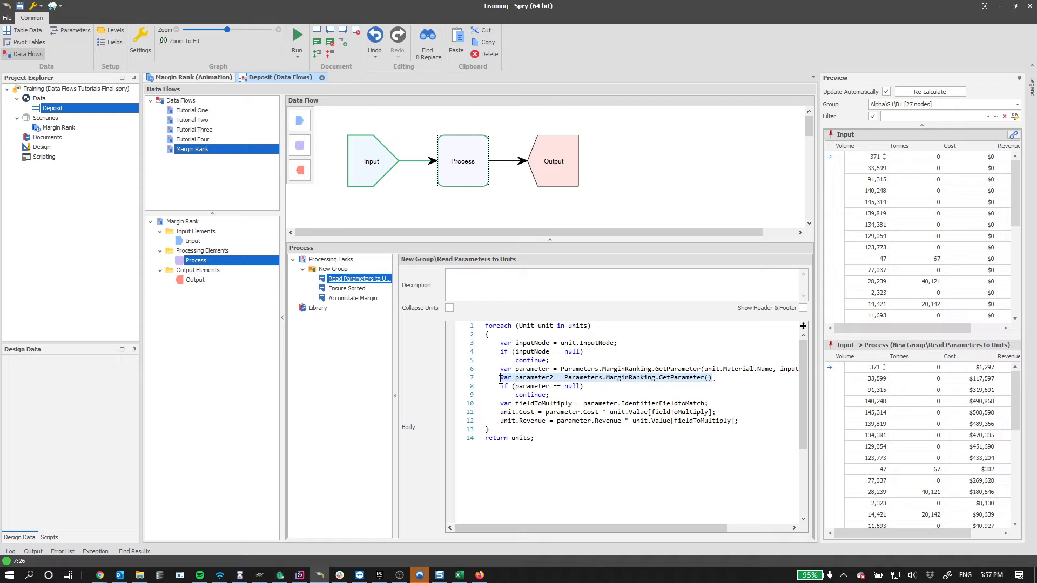
key("shift+Home")
key("BackSpace")
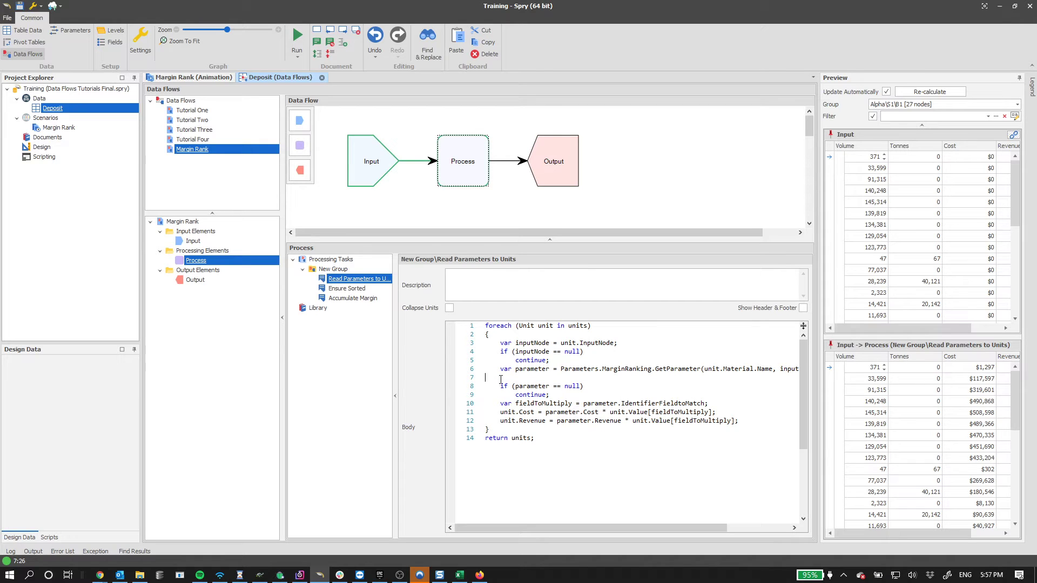
key("BackSpace")
- Try a temporary unit.Material.Name; line after line 6, then delete it
double_click(642, 368)
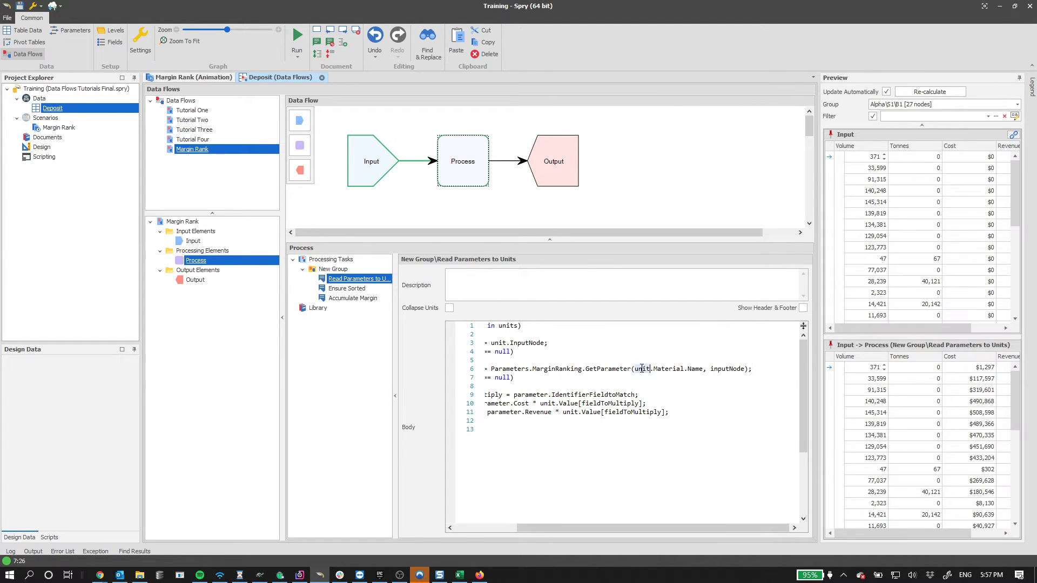
double_click(668, 368)
double_click(695, 368)
left_click(780, 368)
key("Return")
type("\\")
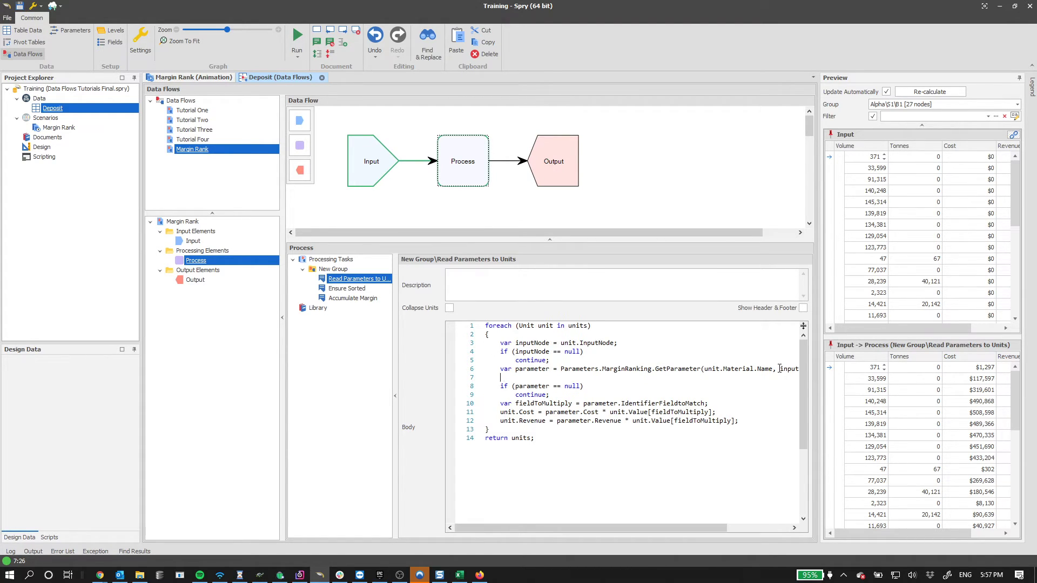
type("unit.MaterialTe")
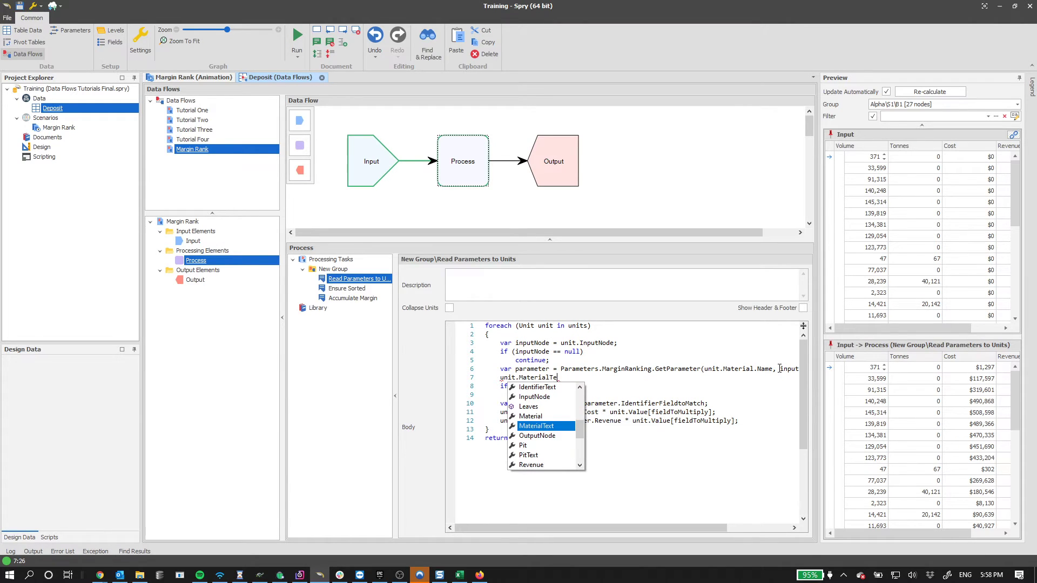
type("xt")
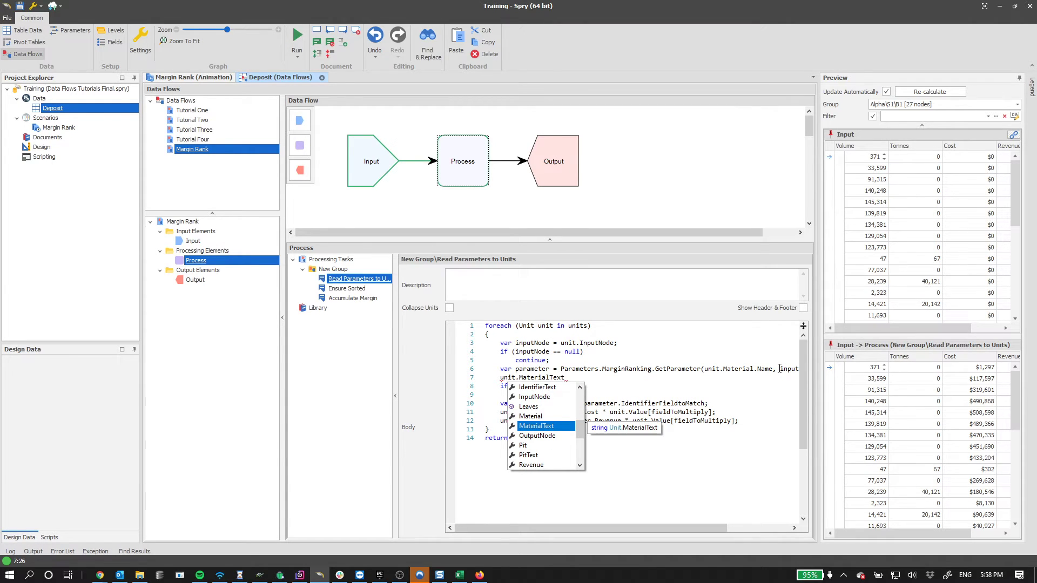
key("BackSpace")
key("BackSpace")
key("BackSpace")
key("BackSpace")
type(".")
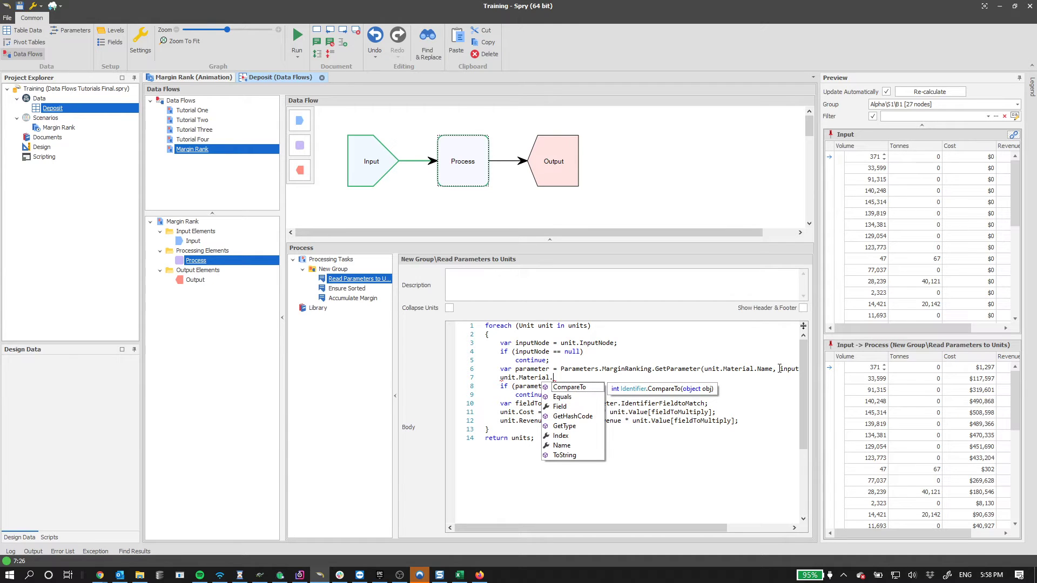
type("Name;")
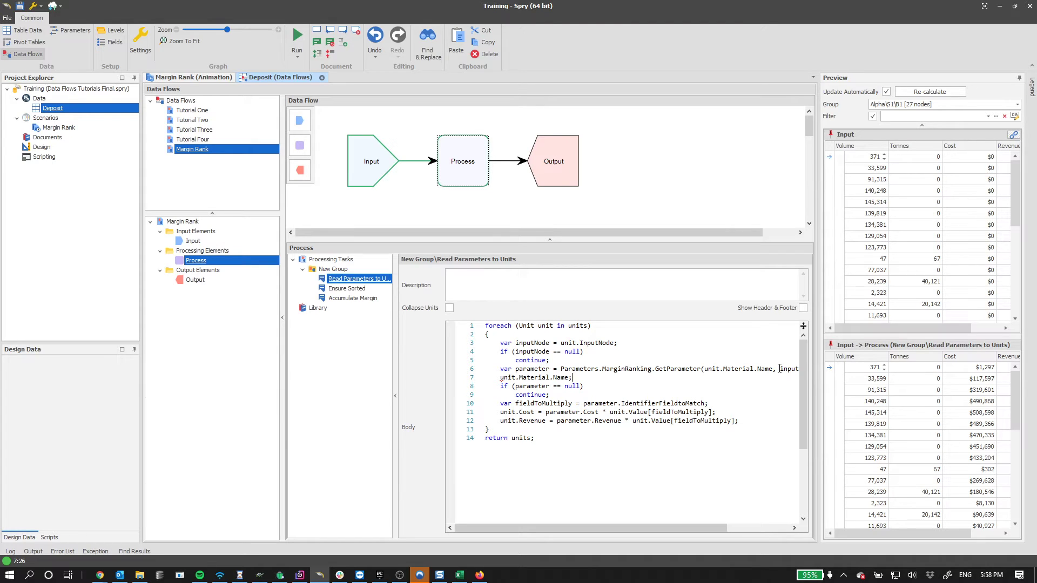
key("shift+Home")
key("BackSpace")
key("BackSpace")
key("BackSpace")
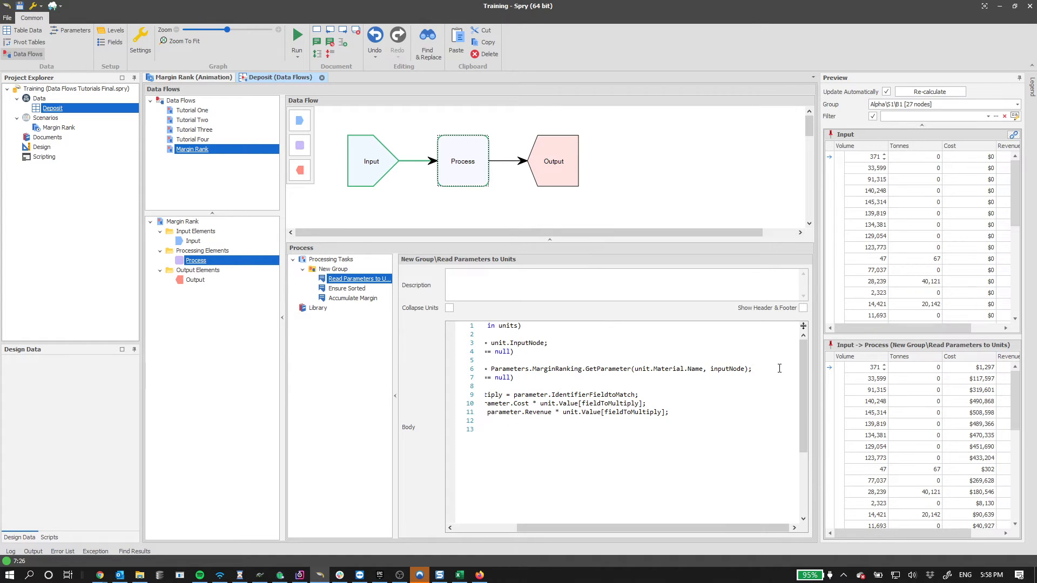
- Widen the Preview panel and add the hidden Material column to the Input grid
left_click_drag(619, 529, 551, 532)
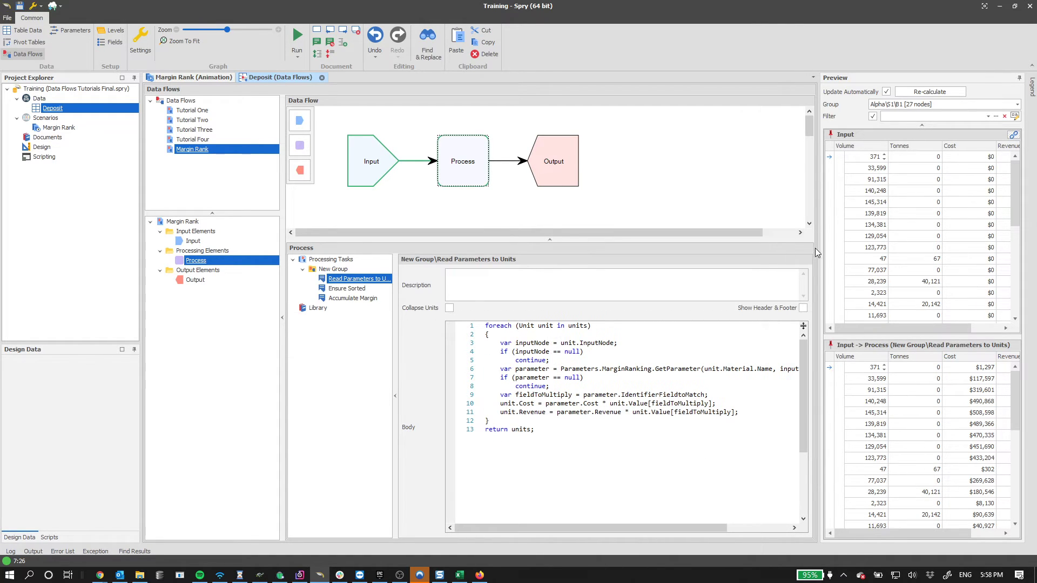
left_click_drag(819, 248, 606, 250)
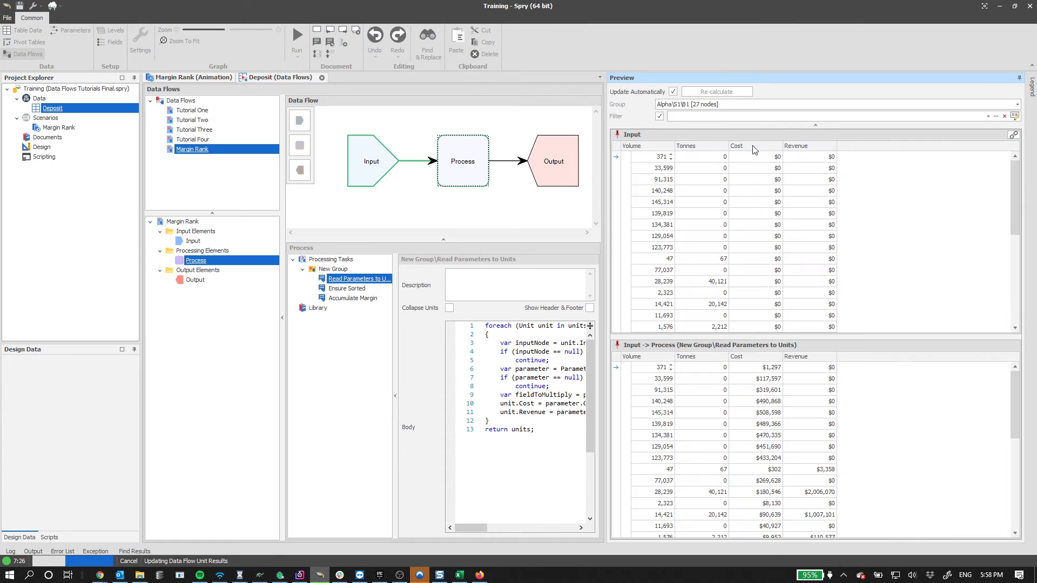
right_click(794, 147)
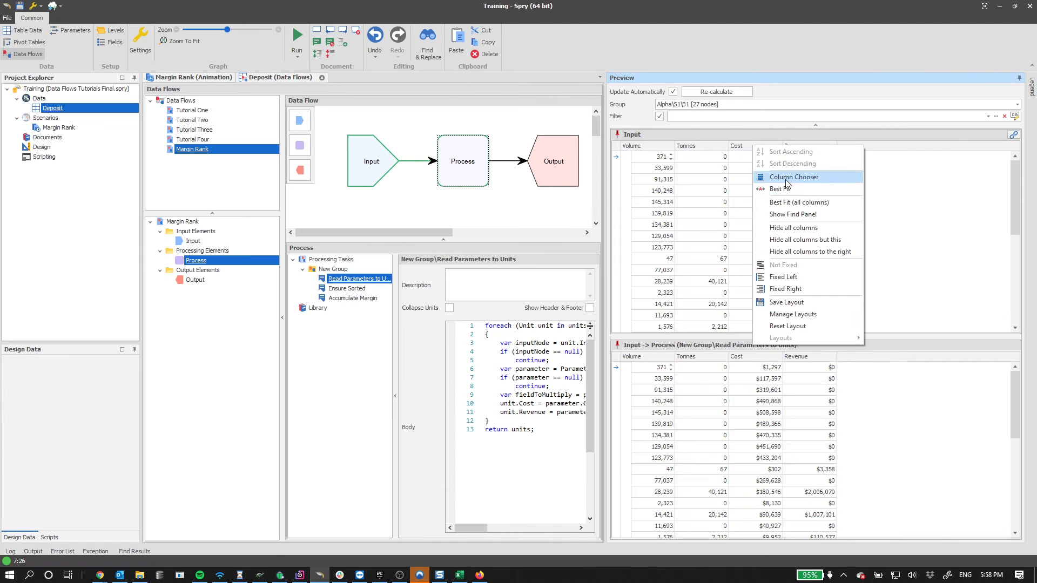
left_click(794, 170)
left_click_drag(903, 266, 637, 147)
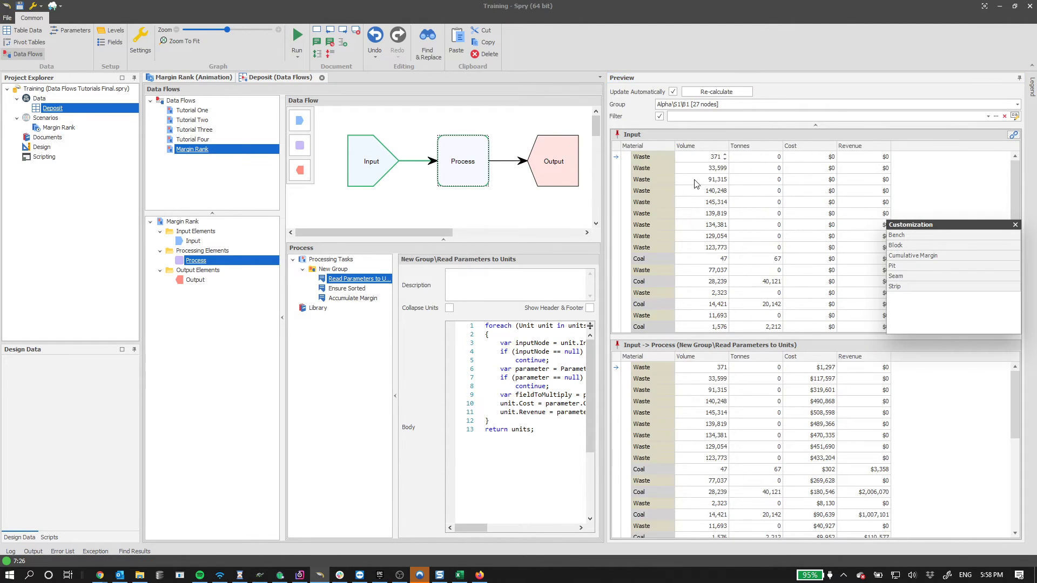
left_click(1015, 225)
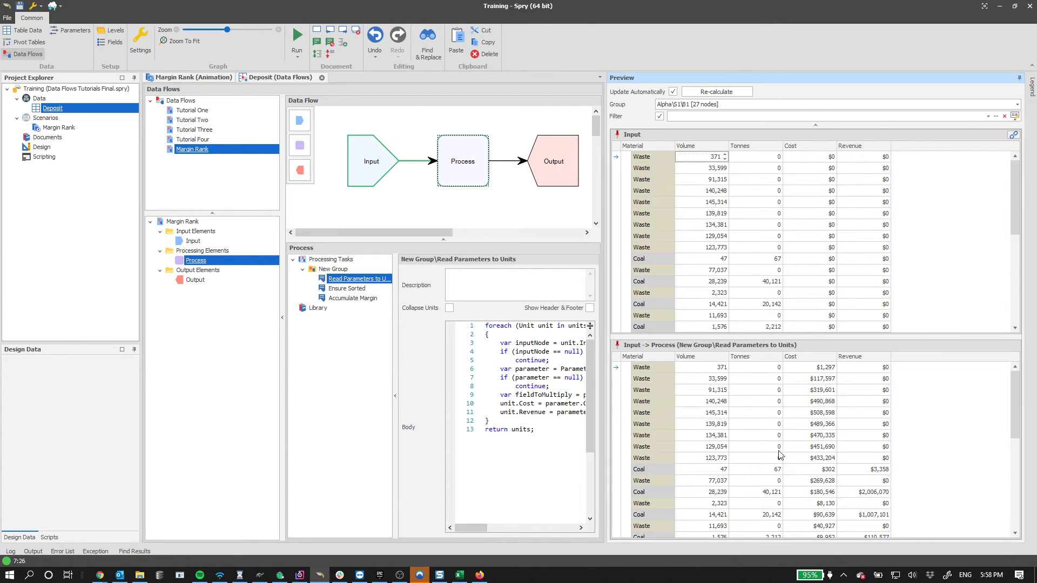
- Inspect the Coal row's Volume 47 and Cost $302 values in the preview
left_click(716, 470)
left_click(813, 470)
left_click(815, 472)
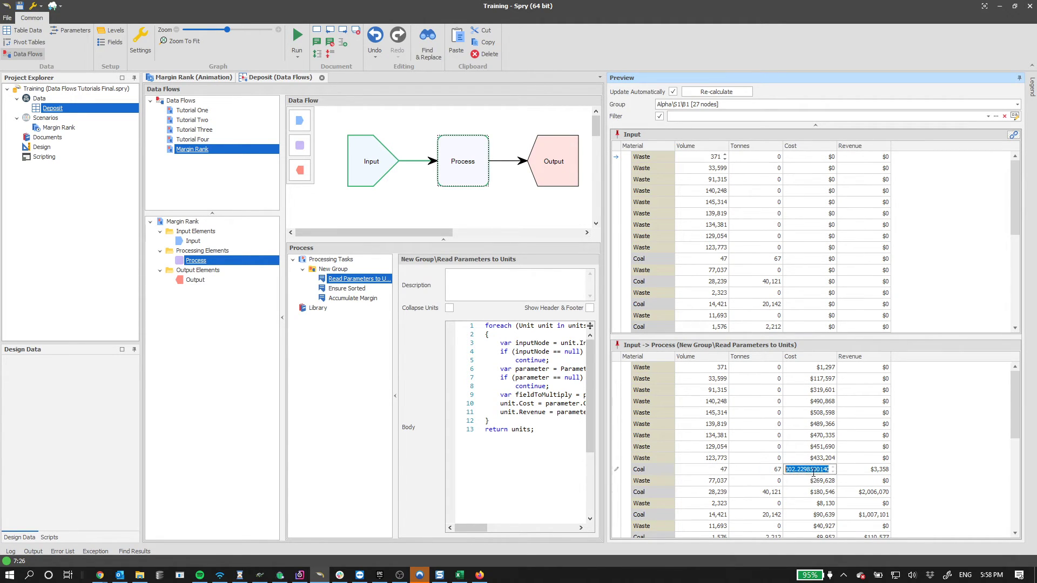
left_click_drag(812, 469, 764, 472)
left_click(812, 458)
left_click(814, 472)
- Narrow the Preview panel and save the project, confirming the save
left_click_drag(606, 253, 728, 254)
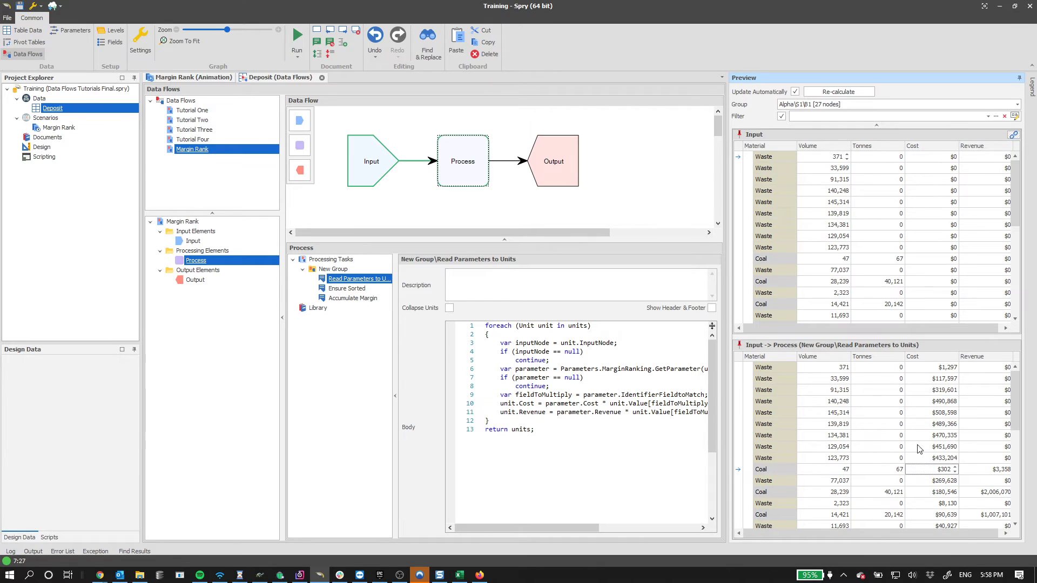
scroll(920, 450, "down", 5)
scroll(919, 476, "up", 5)
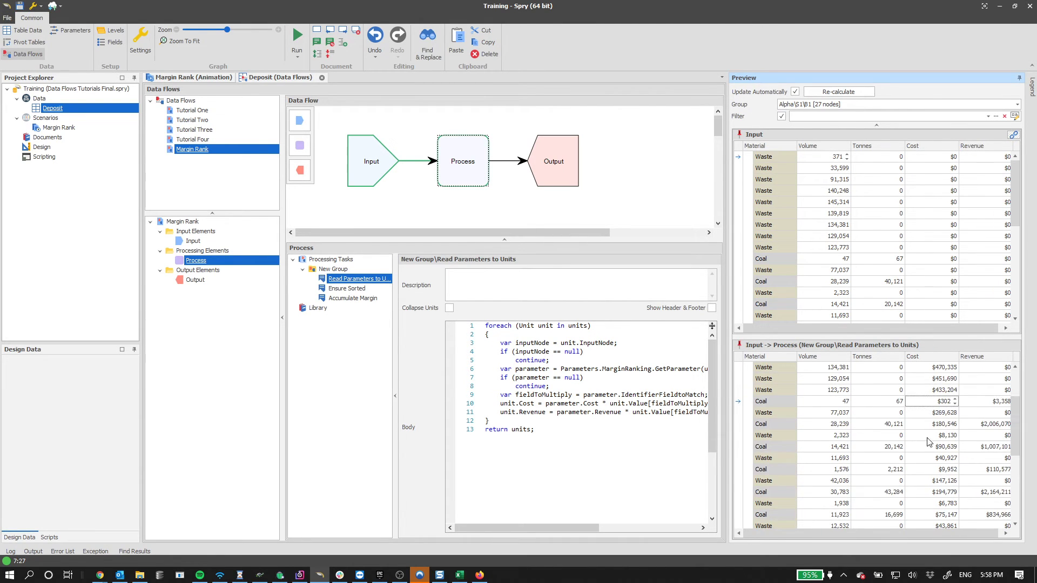
left_click(1019, 78)
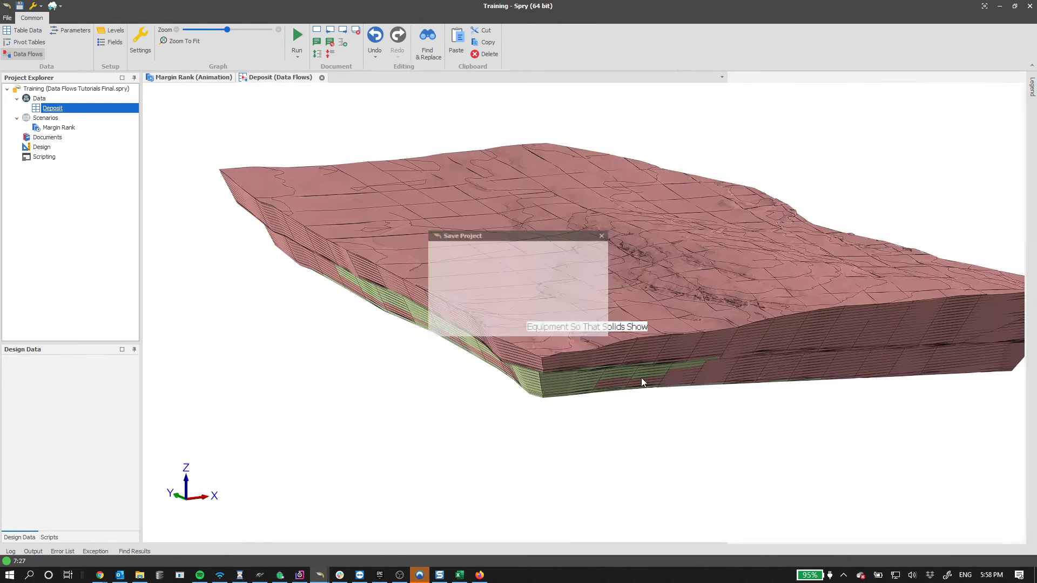
left_click(538, 278)
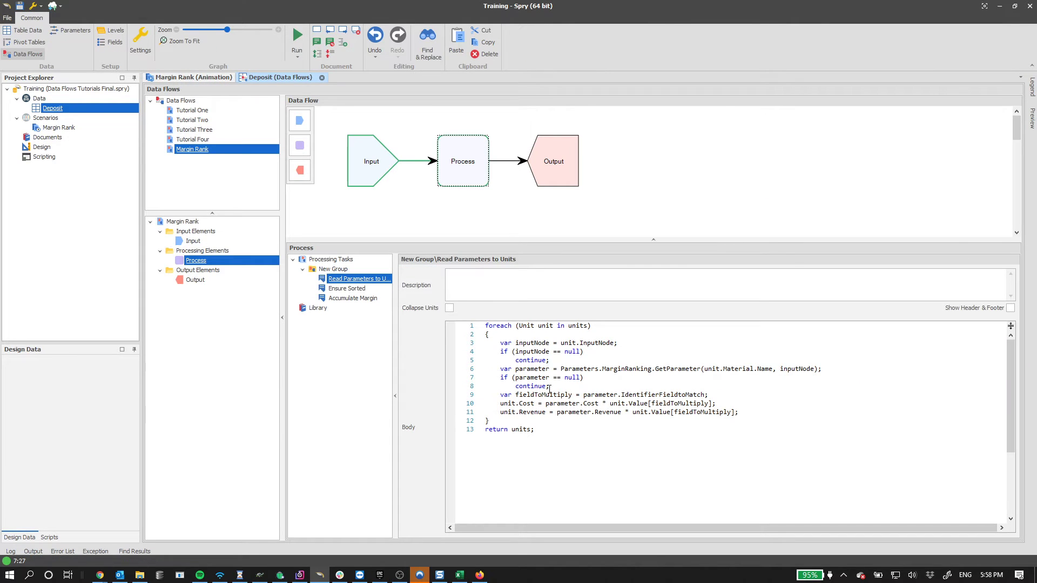
left_click_drag(550, 386, 503, 371)
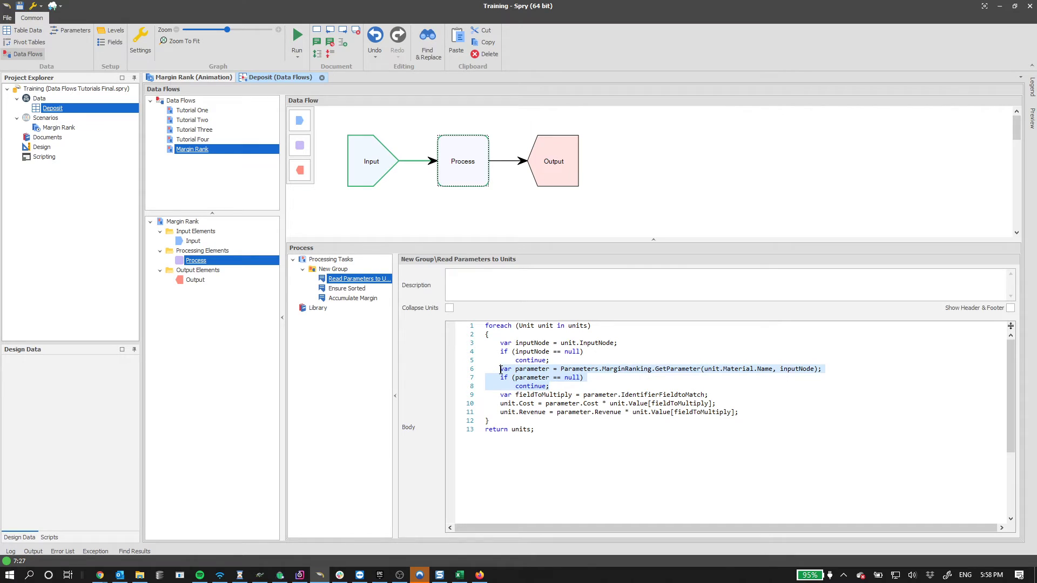
double_click(543, 394)
double_click(648, 397)
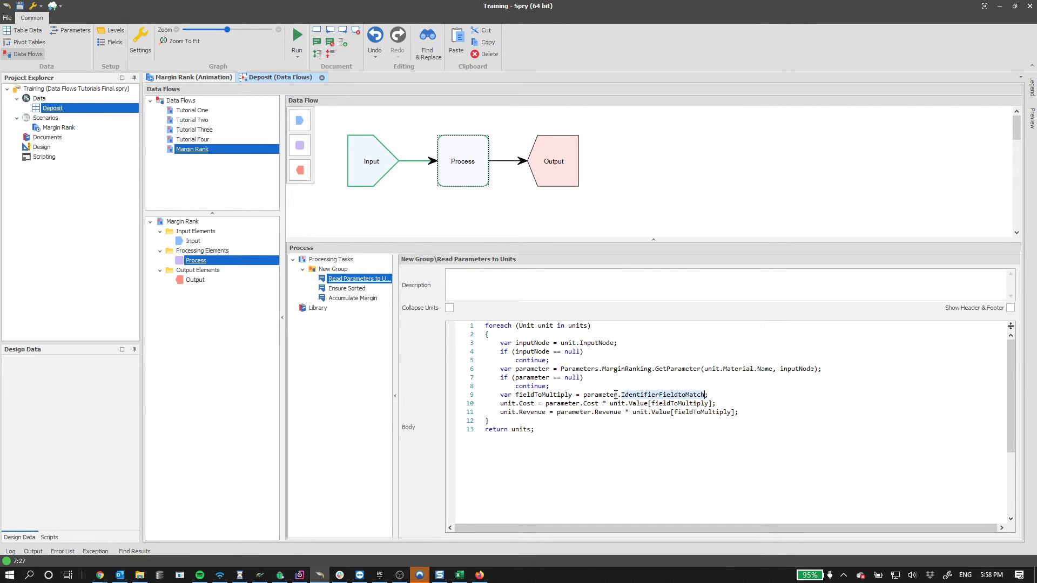
double_click(527, 395)
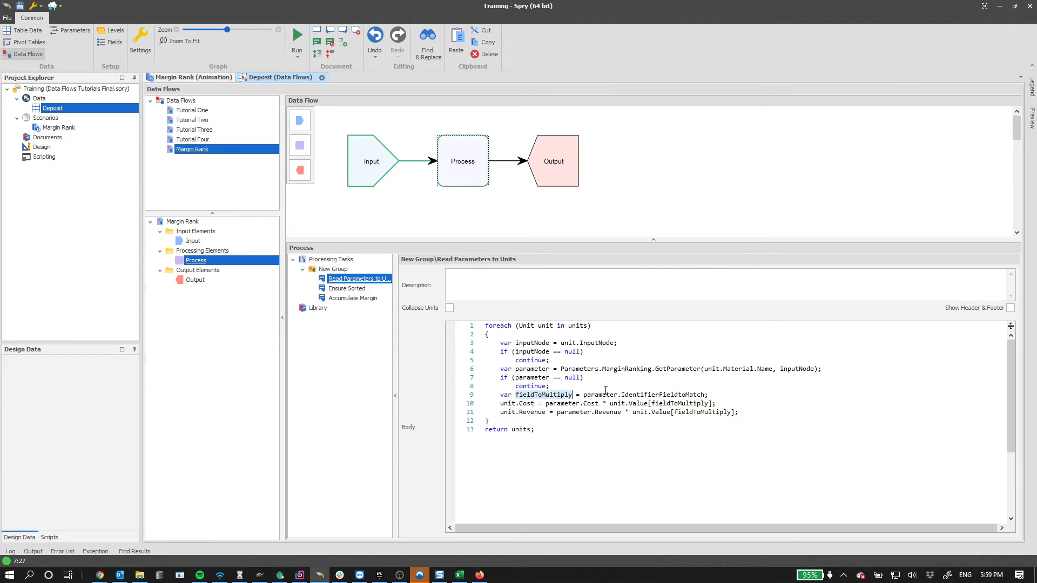
double_click(651, 394)
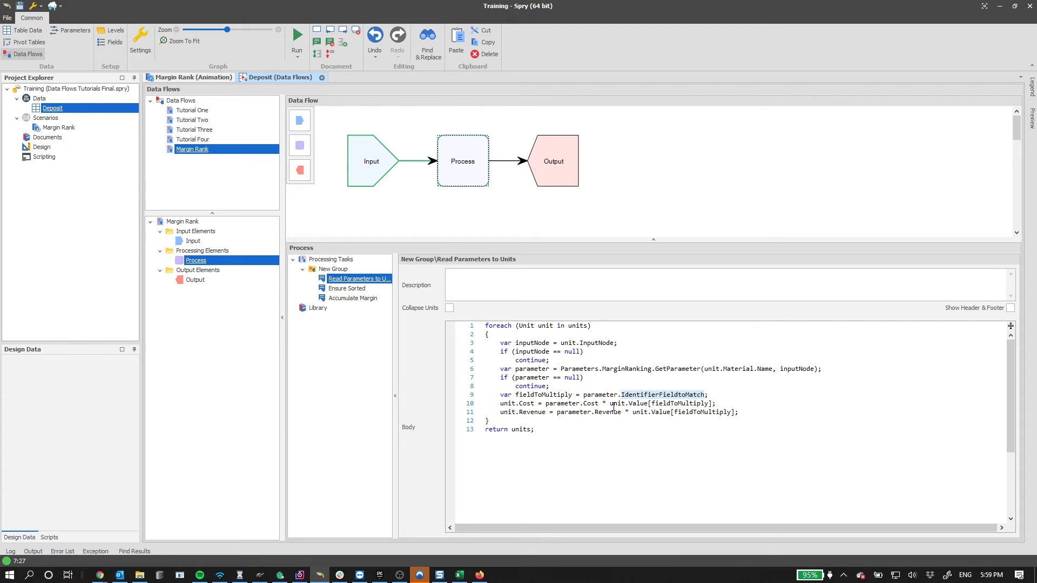
left_click_drag(609, 404, 651, 403)
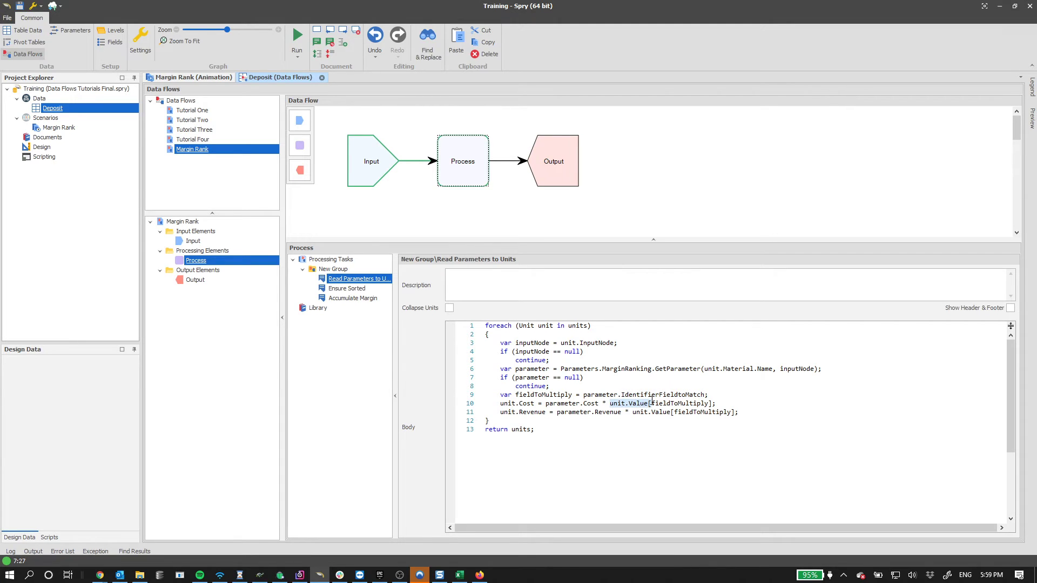
left_click(736, 398)
key("Return")
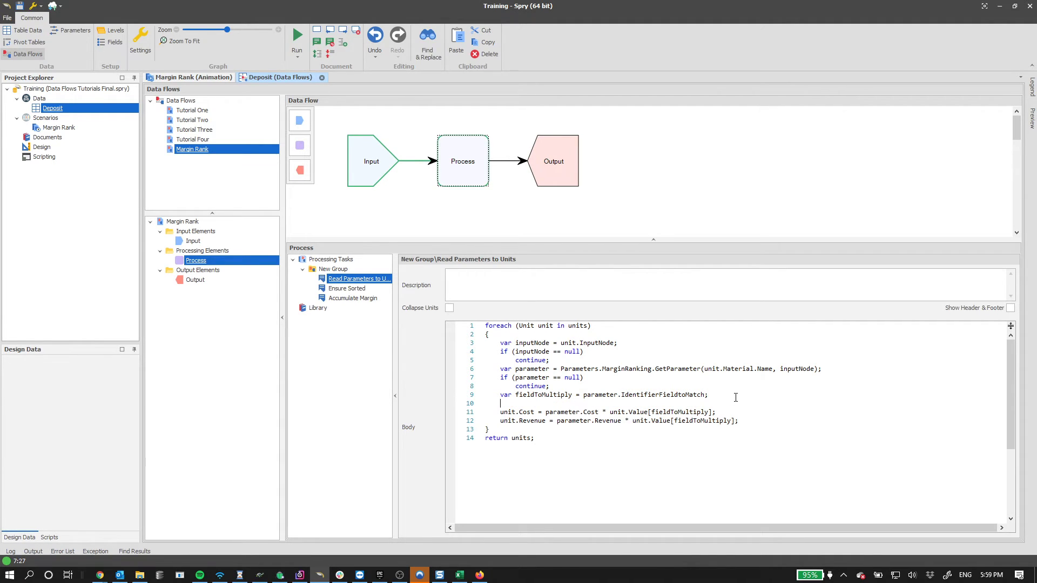
type("unit.")
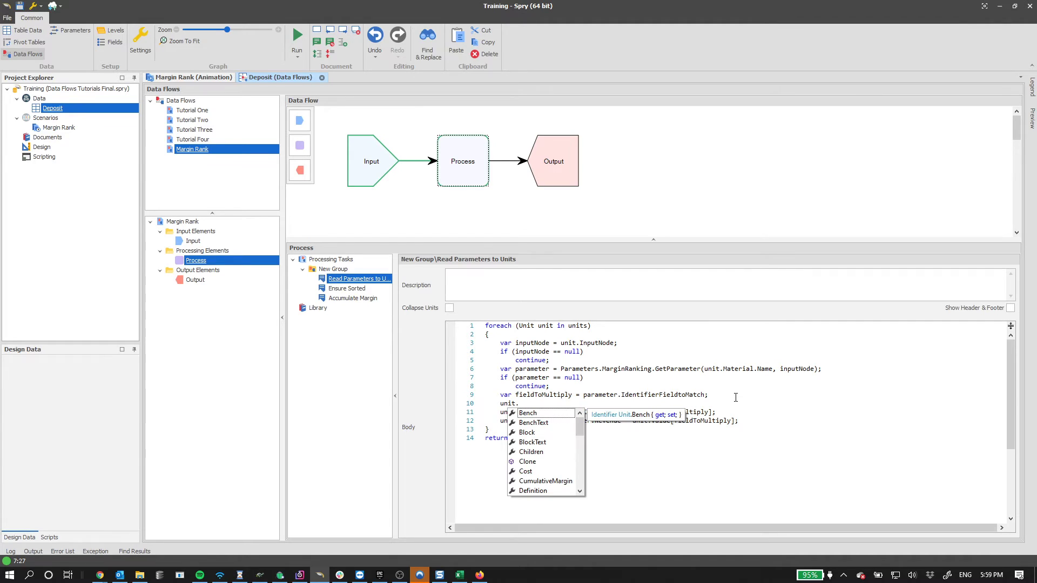
key("Down")
key("Down")
key("Down")
key("Down")
key("Down")
key("Down")
key("Down")
key("Down")
key("Up")
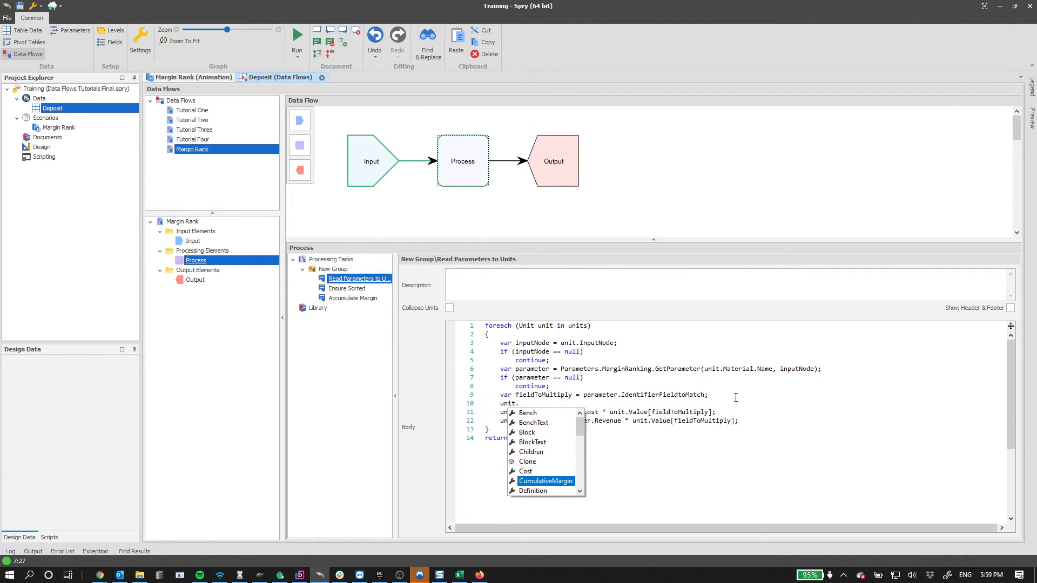
key("Return")
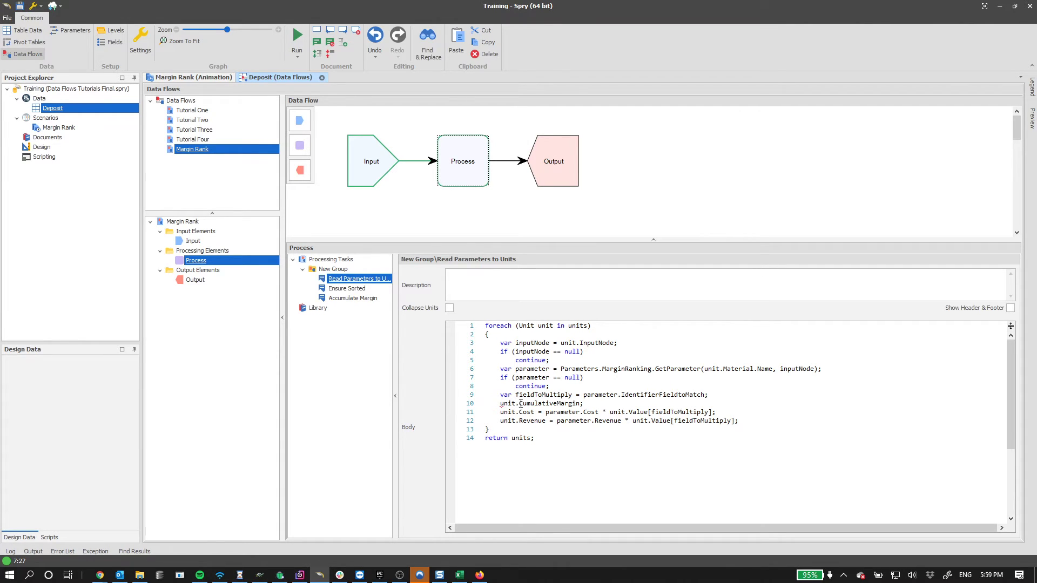
left_click_drag(593, 405, 519, 405)
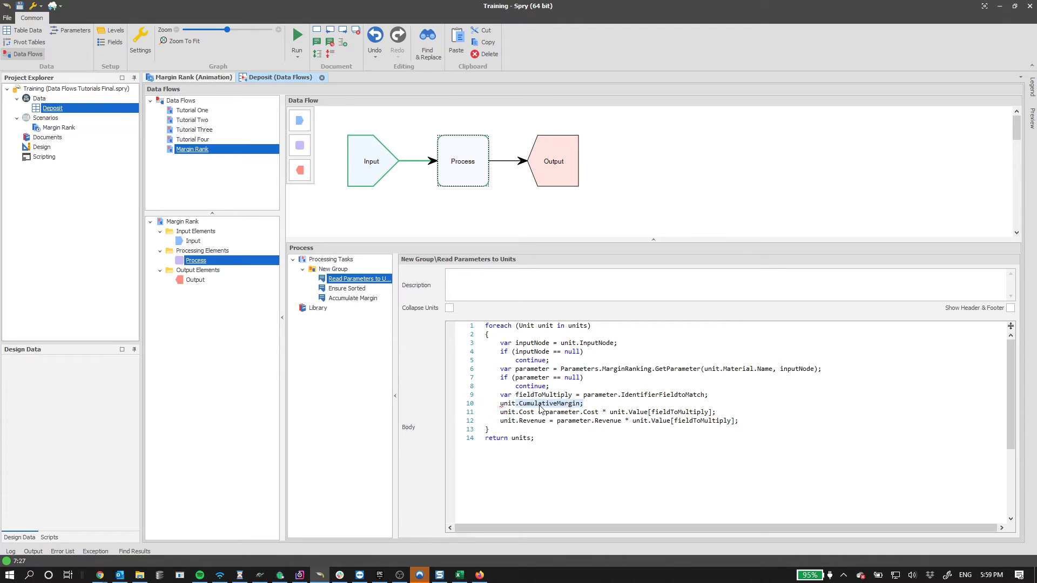
type("Value")
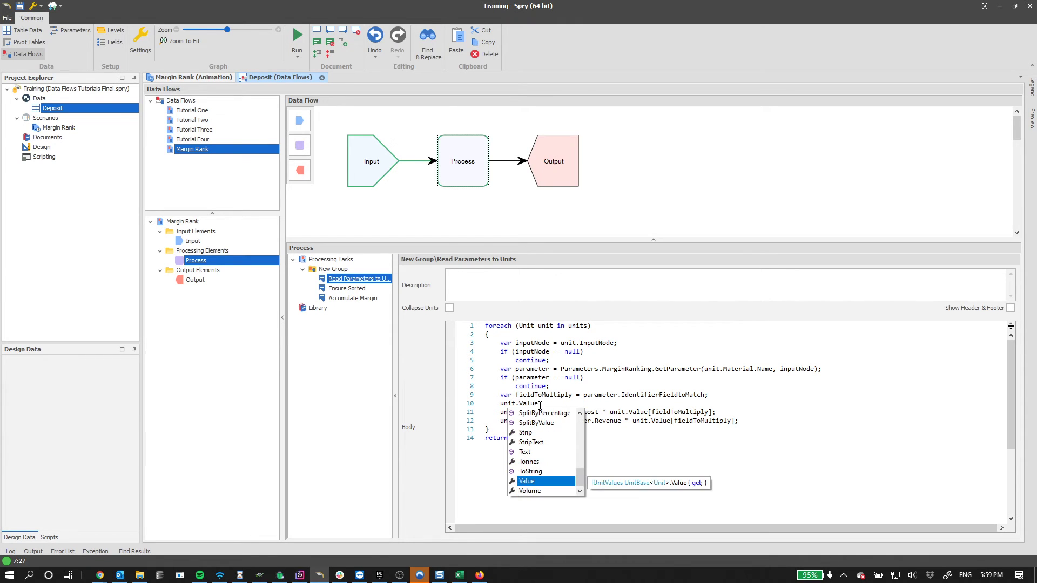
type("[")
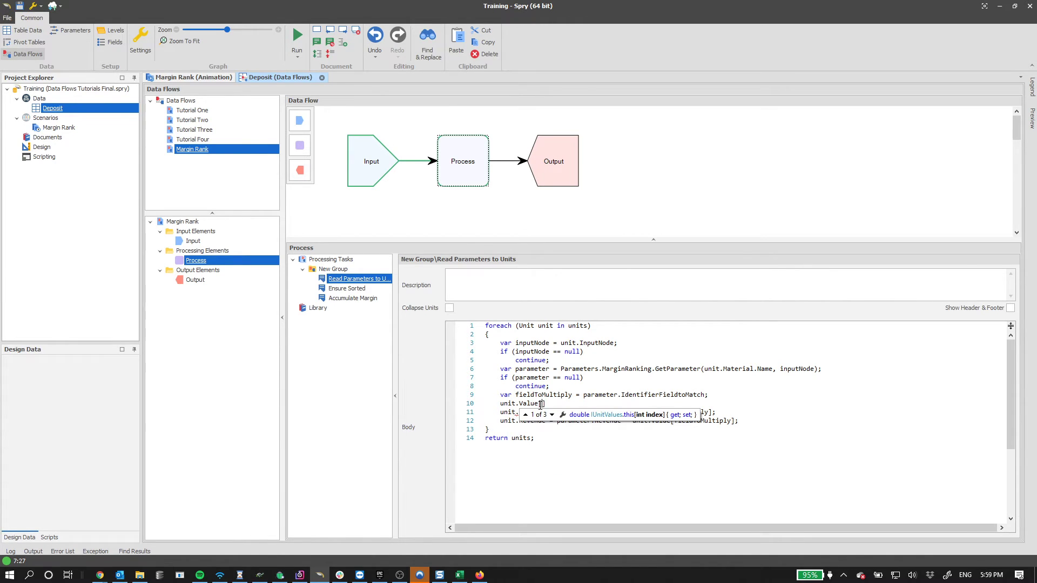
left_click(552, 415)
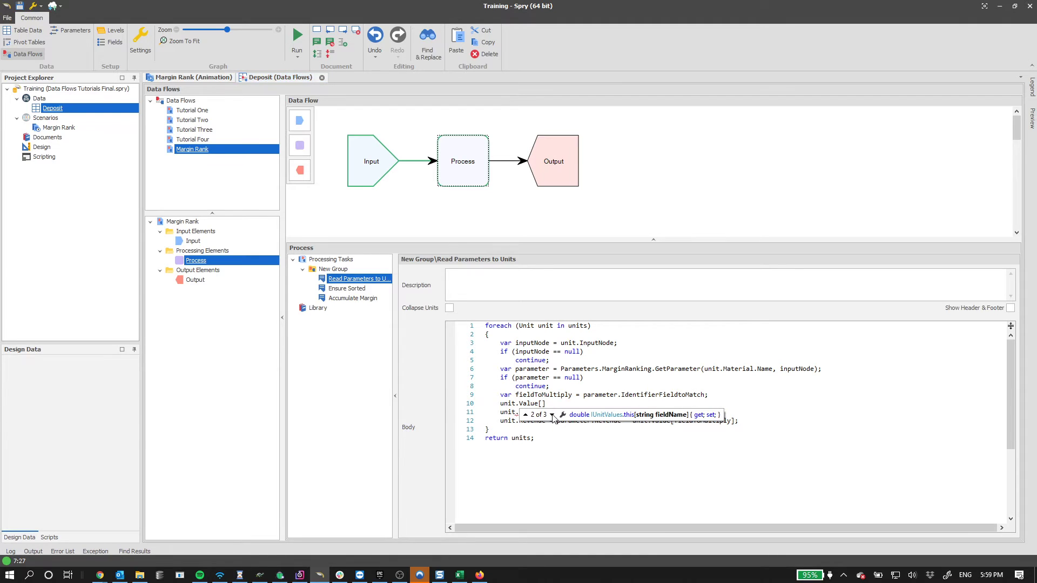
left_click(582, 402)
key("shift+Home")
key("Delete")
key("shift+Home")
key("Delete")
key("Delete")
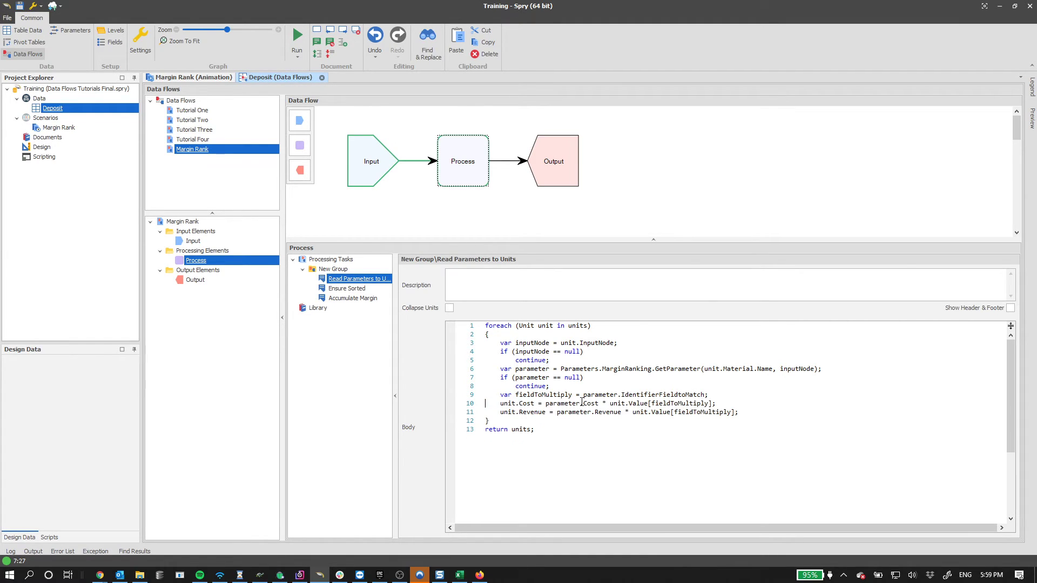
double_click(662, 398)
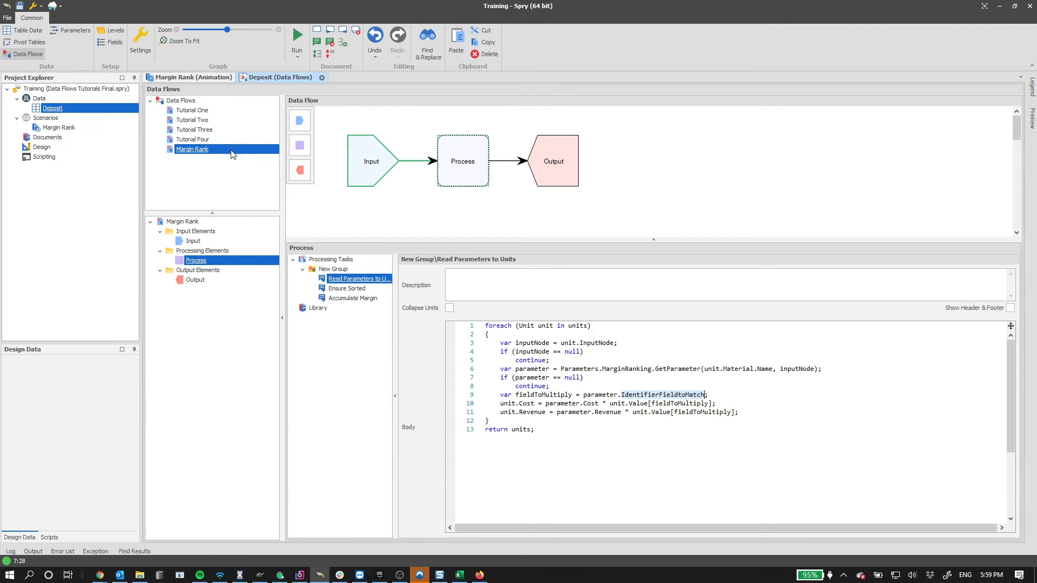
- Check the Margin Ranking parameters, then review the Margin Rank value fields in Settings
left_click(68, 32)
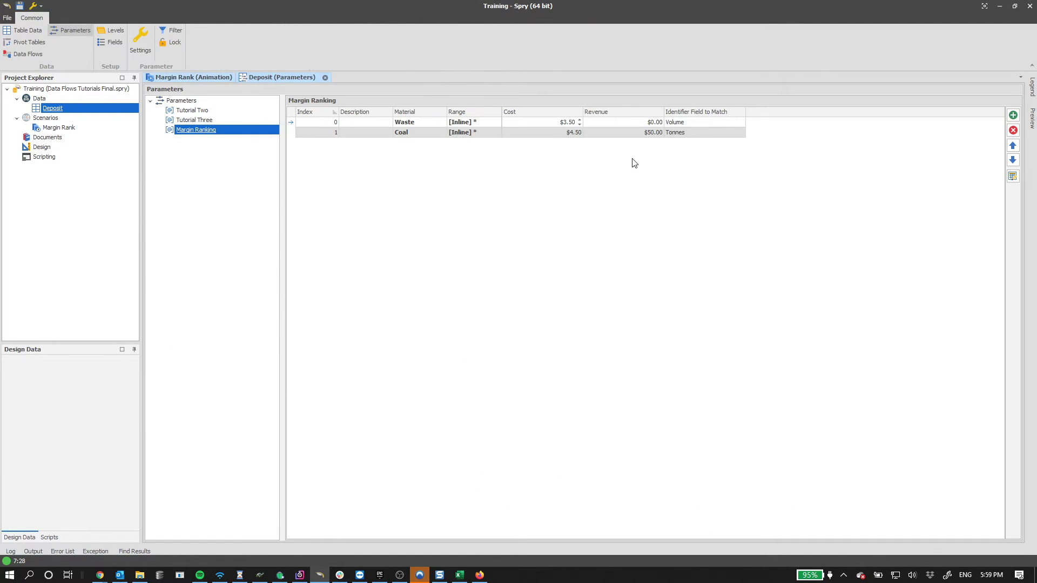
left_click(635, 163)
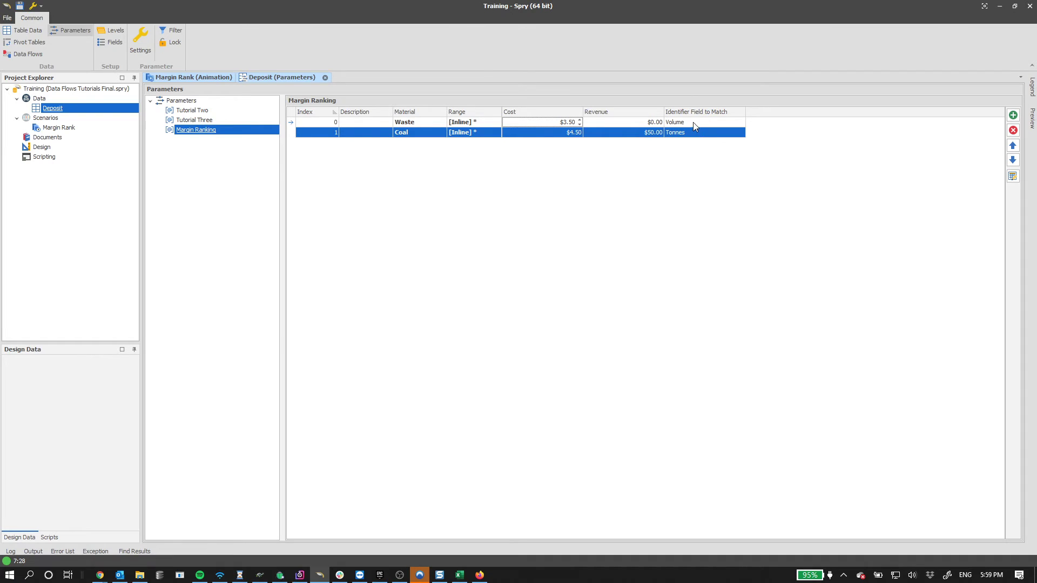
left_click(695, 123)
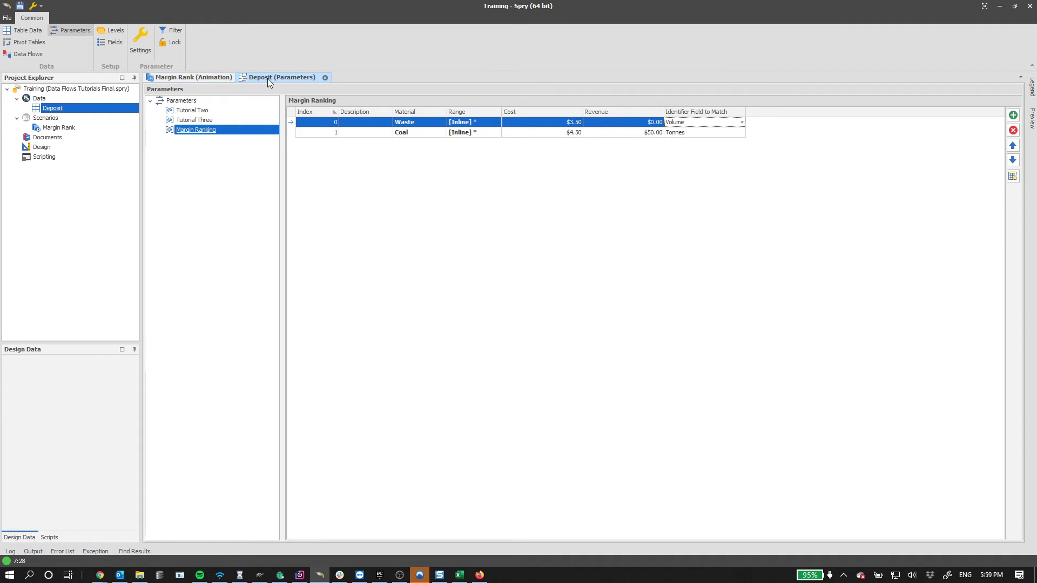
left_click(22, 54)
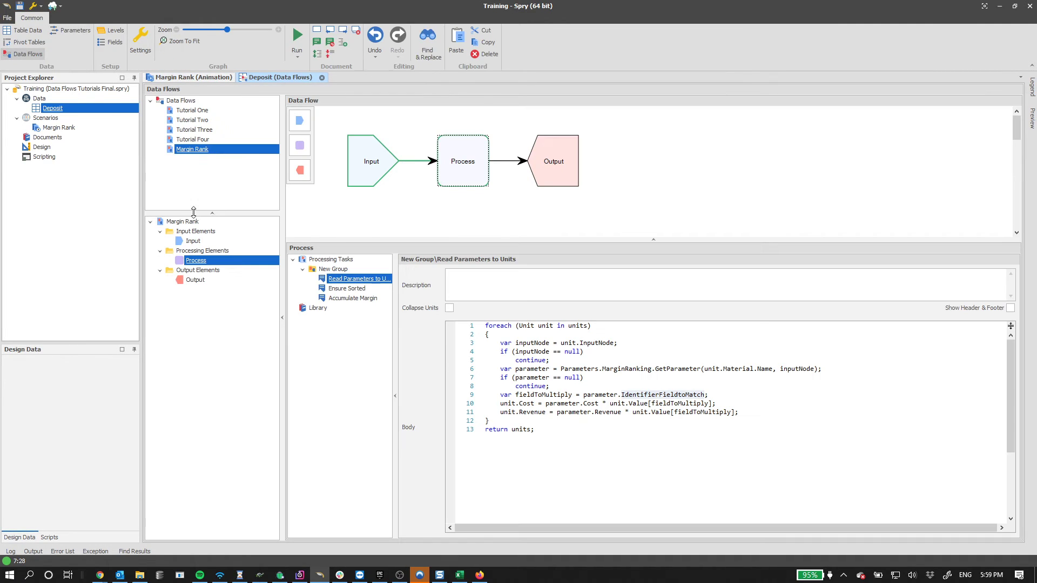
right_click(209, 157)
left_click(254, 170)
left_click(264, 199)
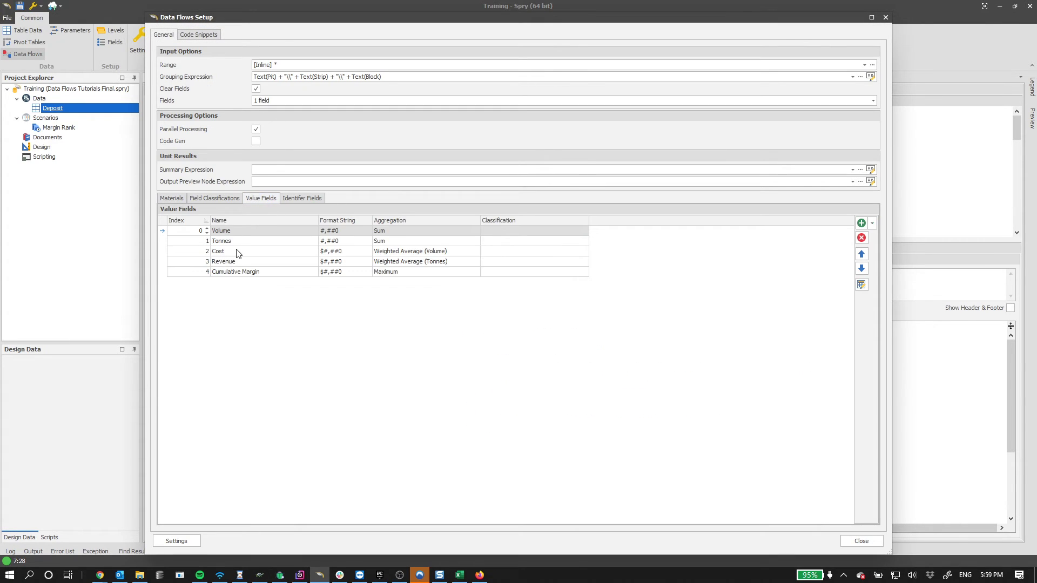
left_click(237, 231)
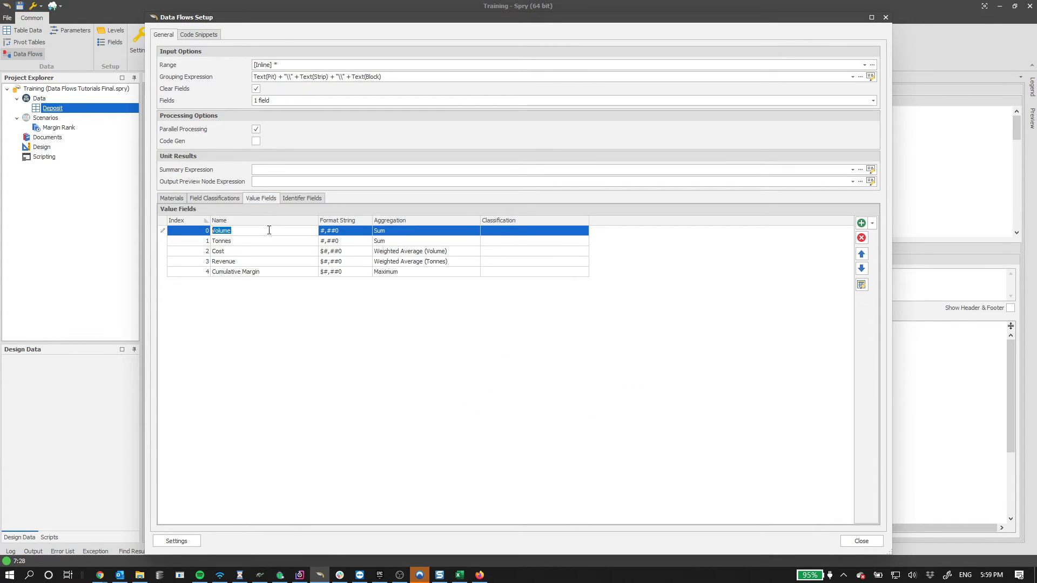
left_click(861, 541)
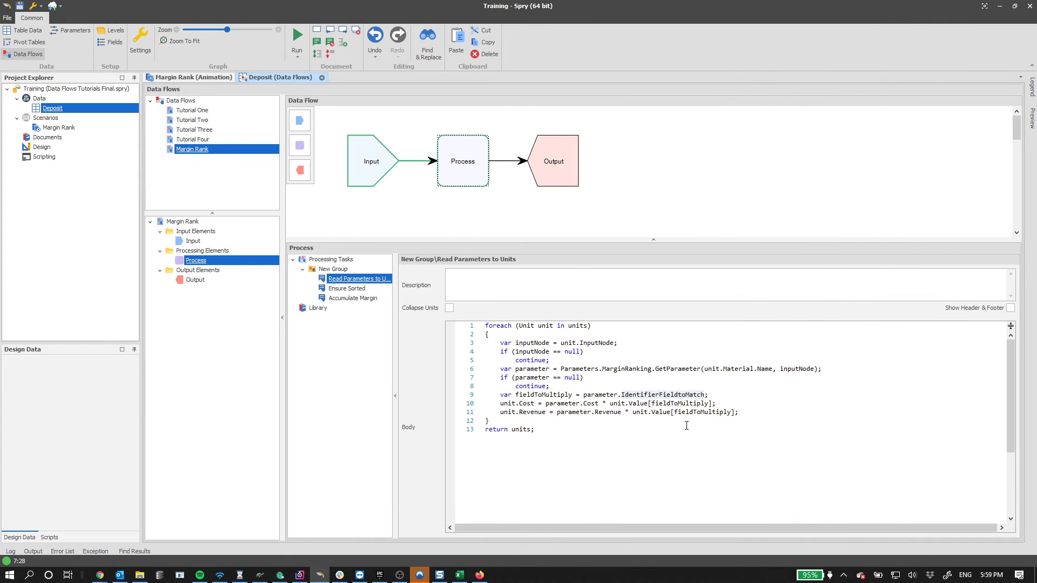
- Highlight fieldToMultiply and parameter on lines 9–11, then open the Preview side panel
double_click(660, 403)
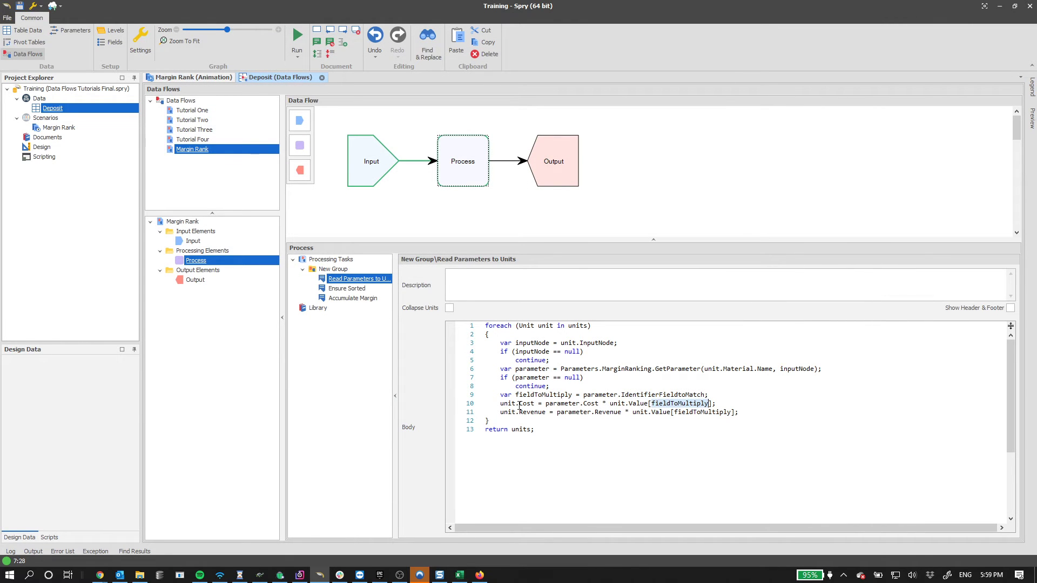
left_click_drag(539, 403, 580, 398)
double_click(664, 404)
double_click(567, 412)
double_click(684, 413)
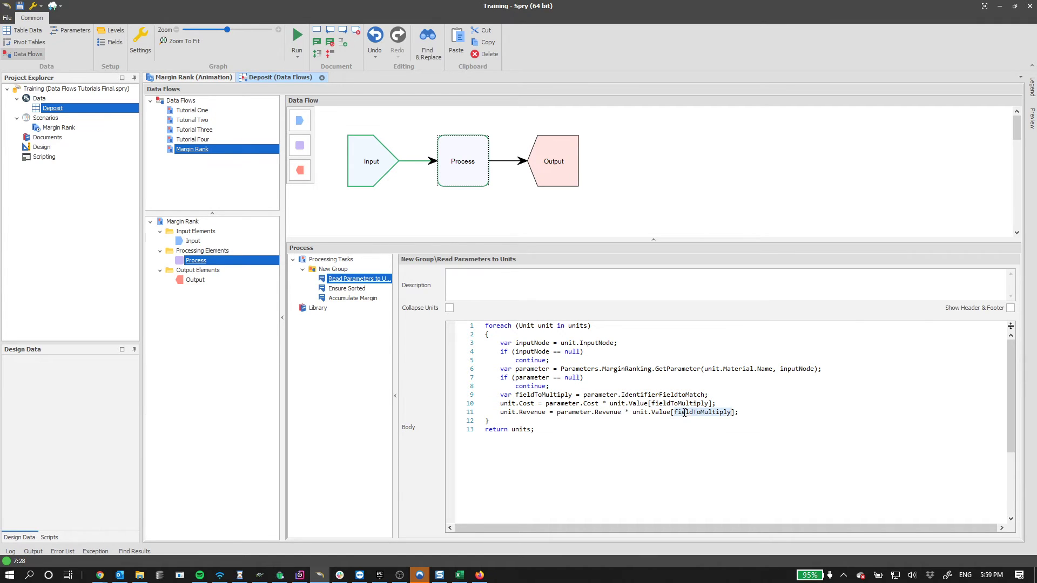
left_click(560, 419)
left_click(1031, 118)
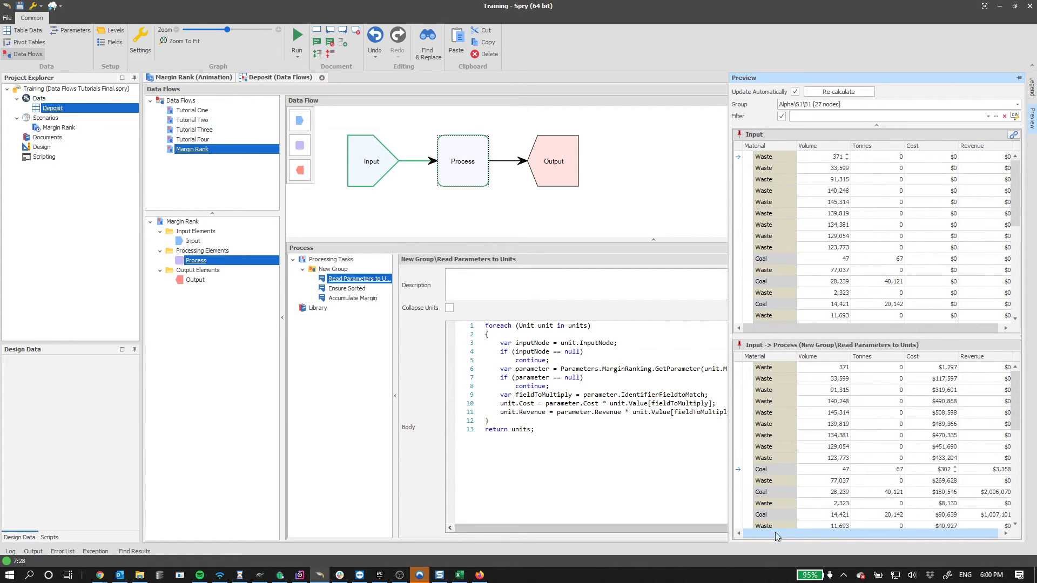
- Show the Ensure Sorted code with the preview panel pinned open and the project explorer narrowed
left_click(532, 424)
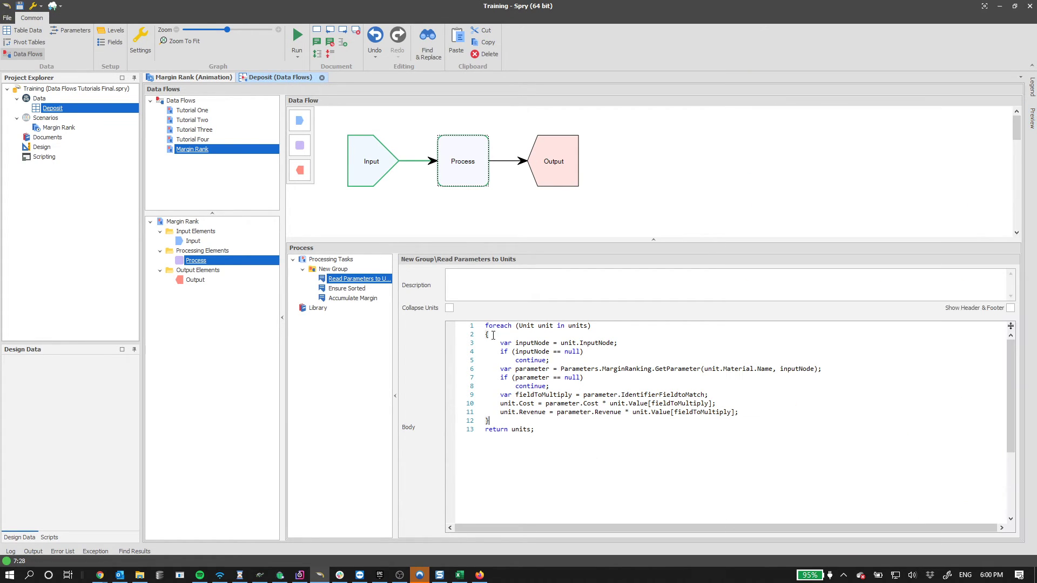
left_click(361, 290)
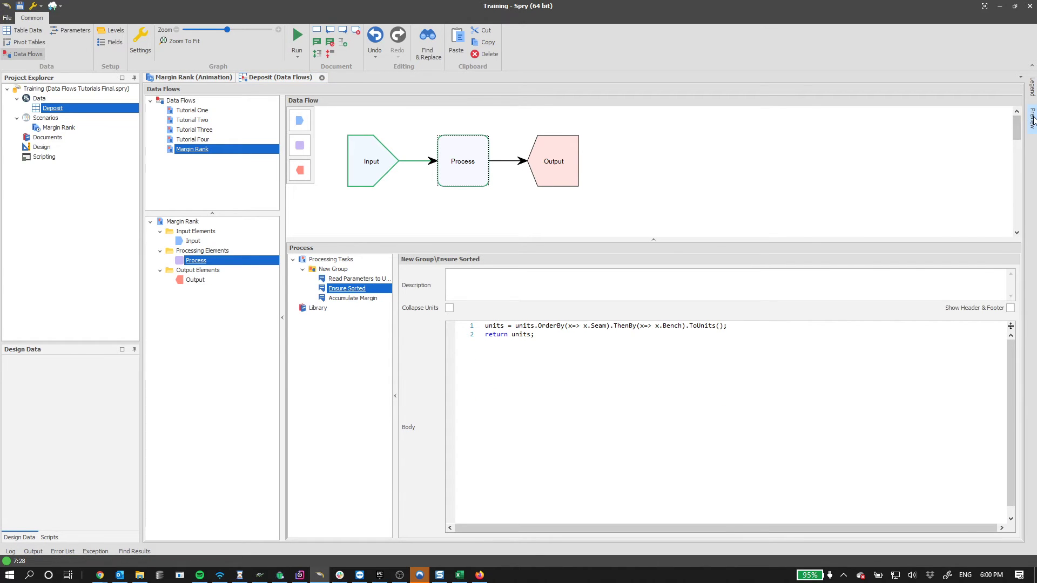
mouse_move(1031, 121)
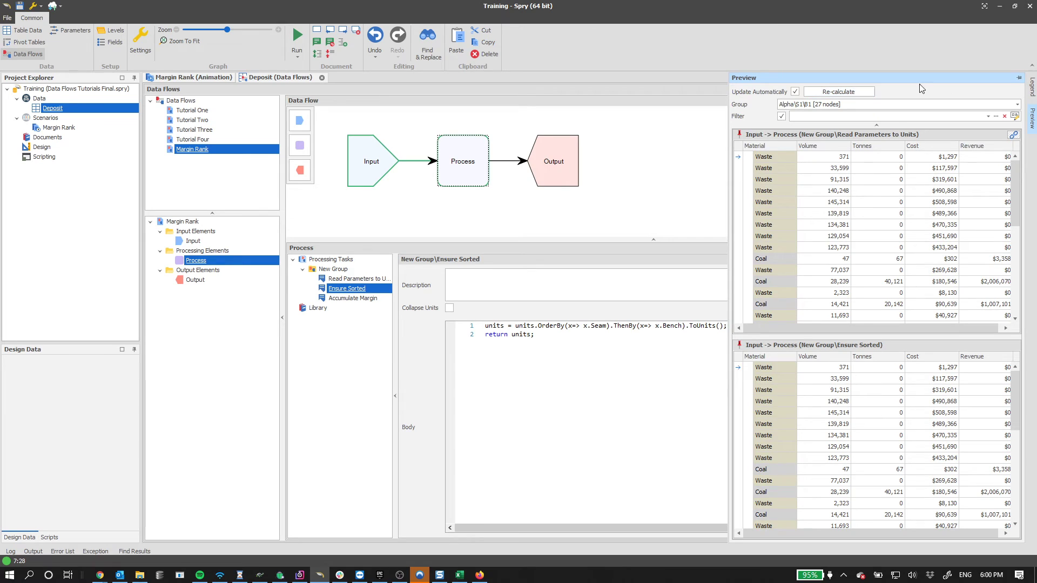
left_click(1020, 79)
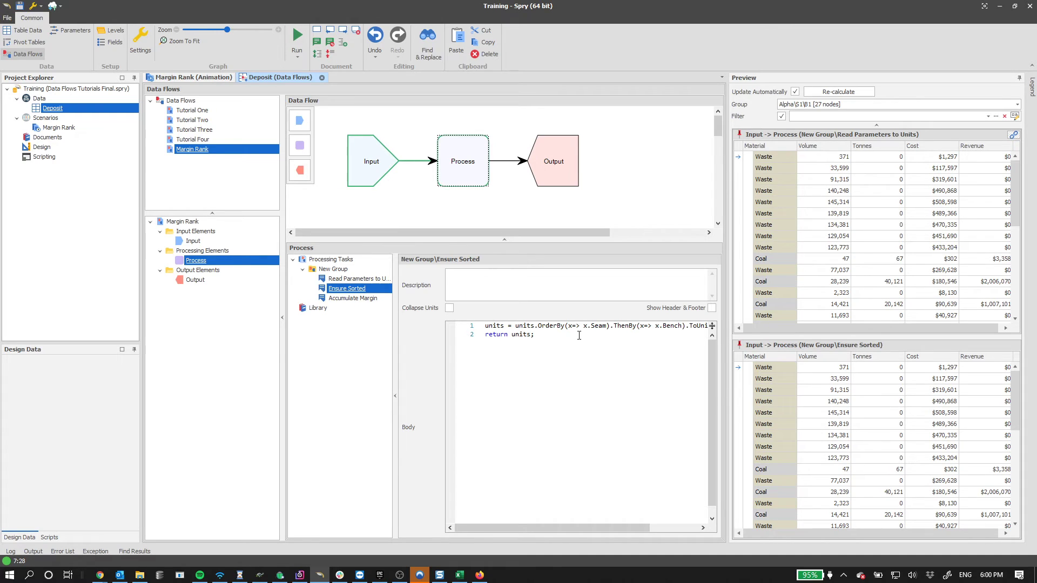
left_click_drag(140, 189, 79, 189)
left_click(528, 335)
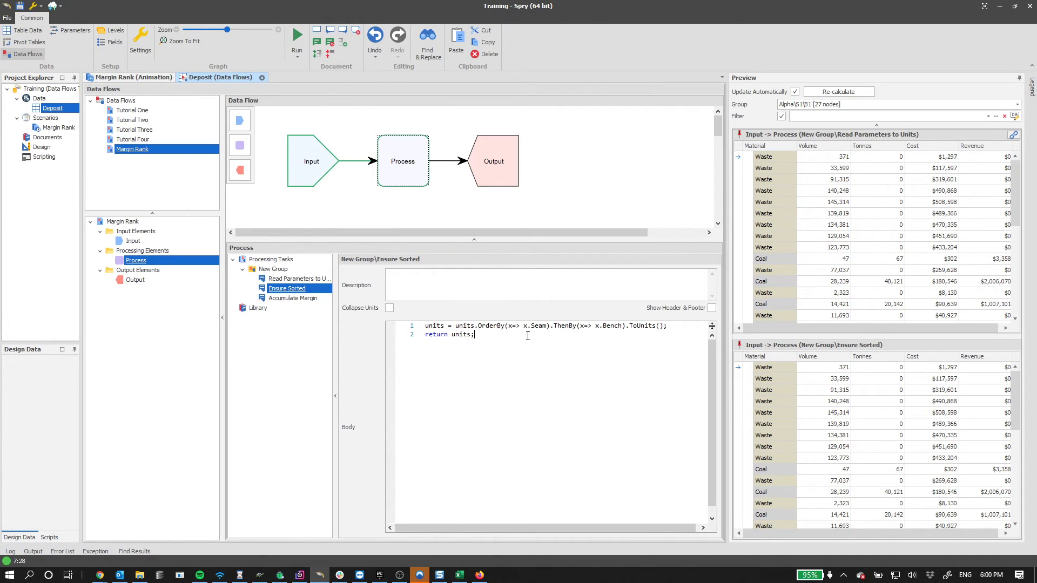
double_click(485, 327)
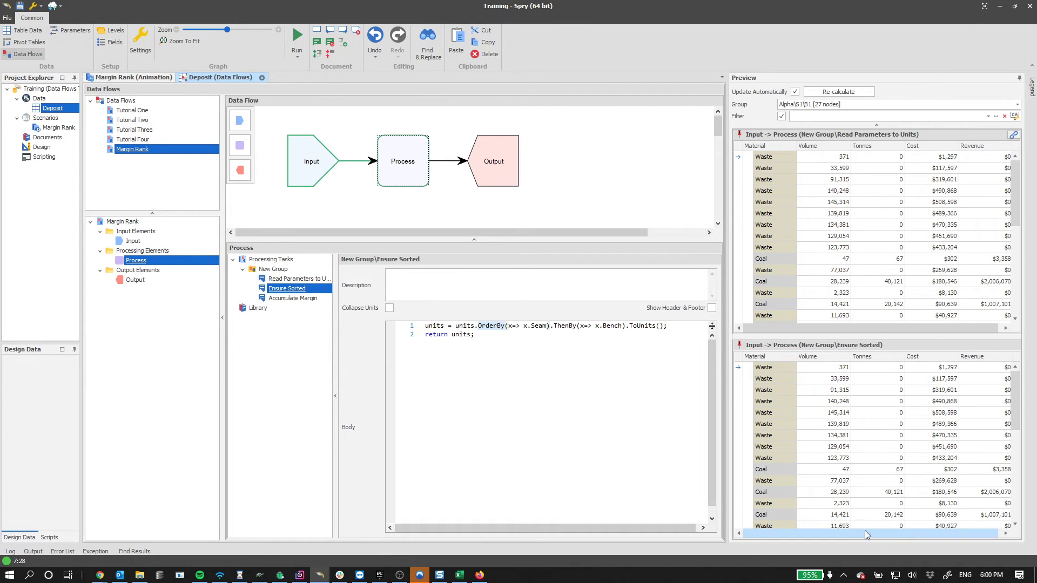
- Add the Seam and Bench columns to the preview grids through the Column Chooser
right_click(836, 144)
right_click(818, 149)
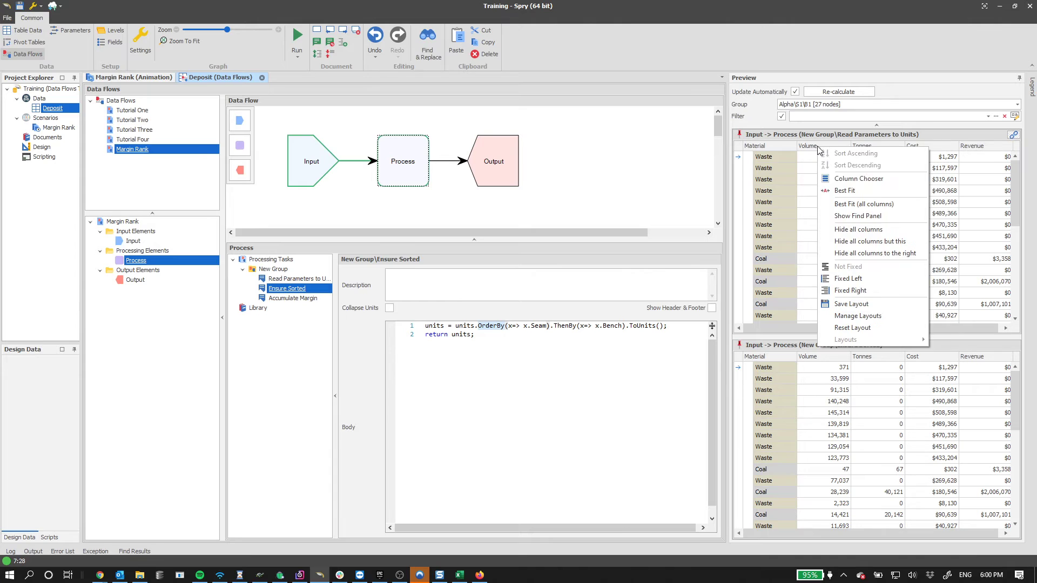
left_click(855, 181)
left_click_drag(897, 280, 823, 149)
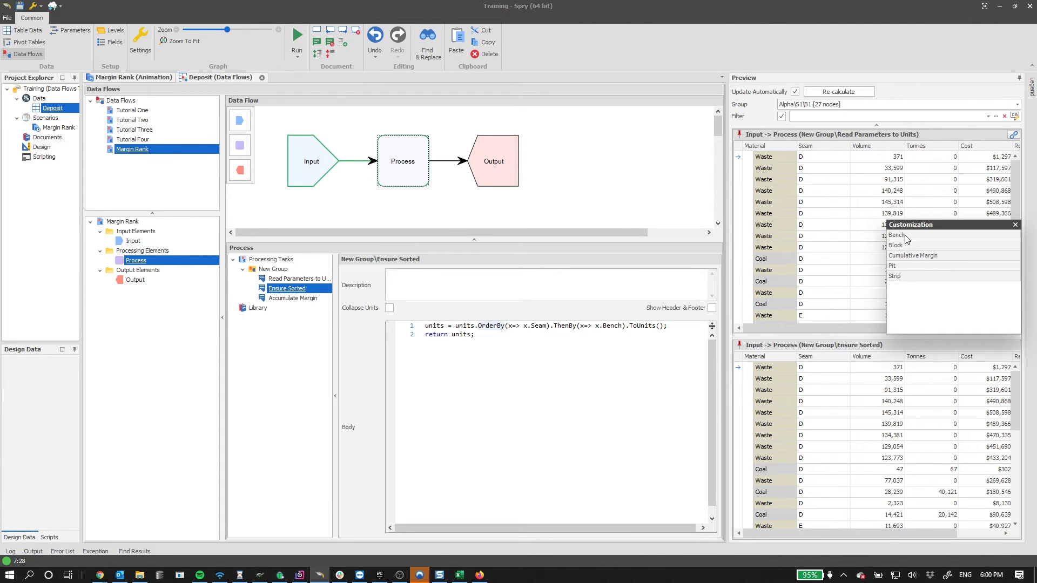
left_click_drag(906, 239, 851, 147)
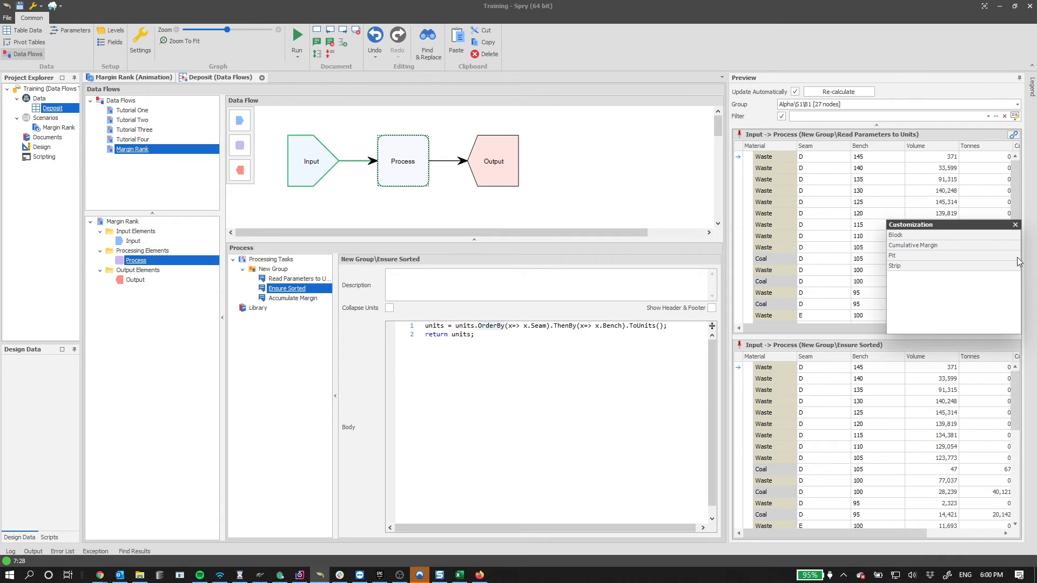
left_click(1016, 224)
- Check the seam and bench values of the Coal rows, including Coal D 95
left_click(821, 293)
left_click(821, 304)
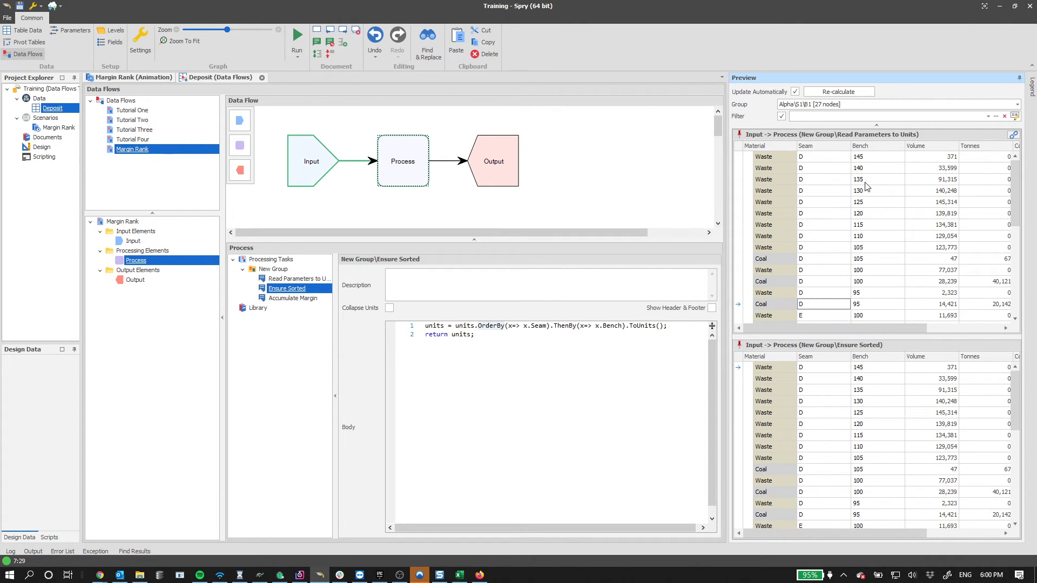
left_click_drag(859, 161, 869, 296)
scroll(869, 301, "down", 1)
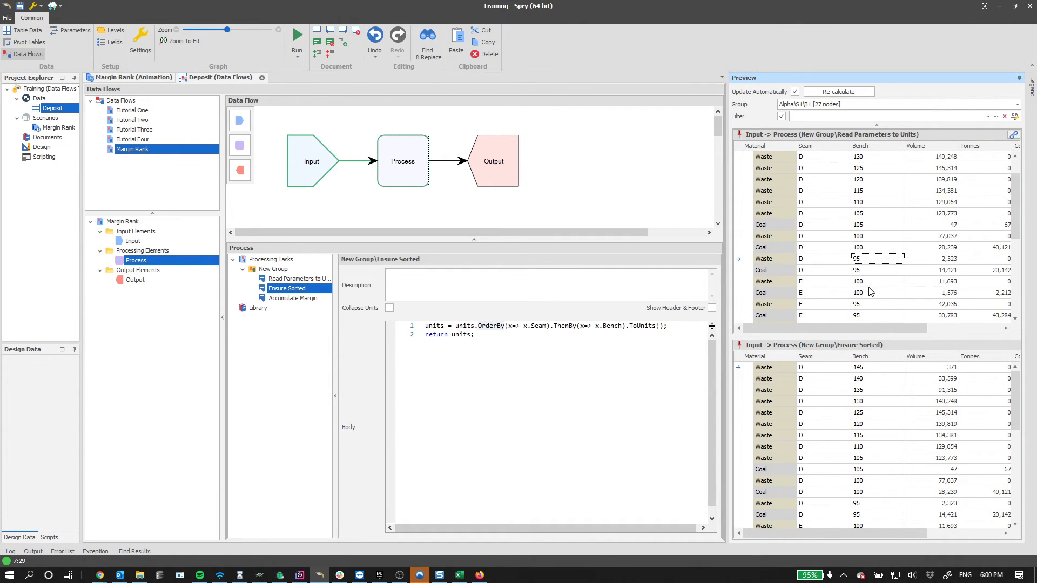
left_click(863, 270)
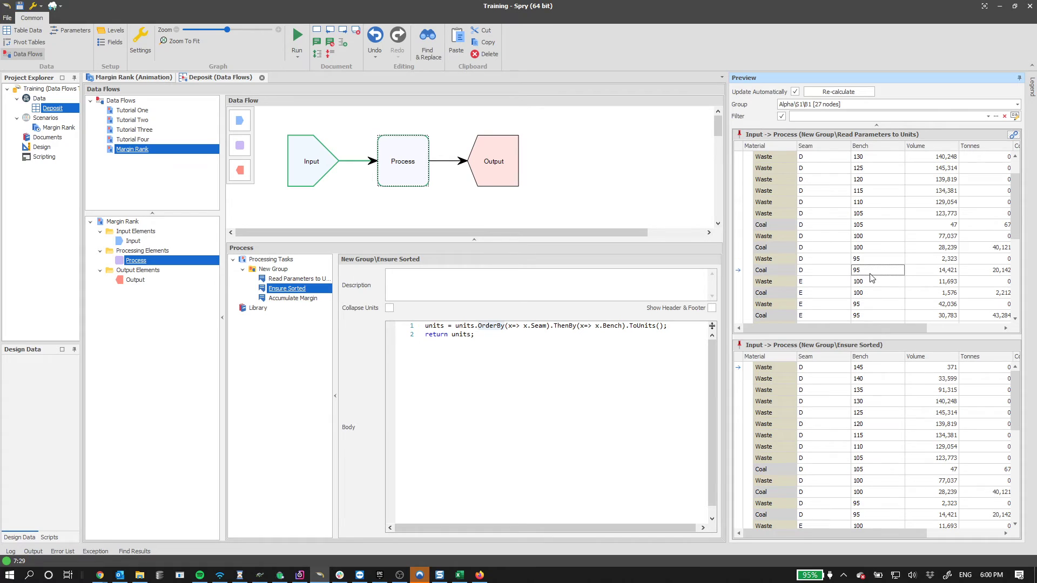
- Change the Ensure Sorted keys to OrderBy x.Bench, then ThenBy x.Seam
double_click(540, 327)
key("BackSpace")
key("BackSpace")
type(".")
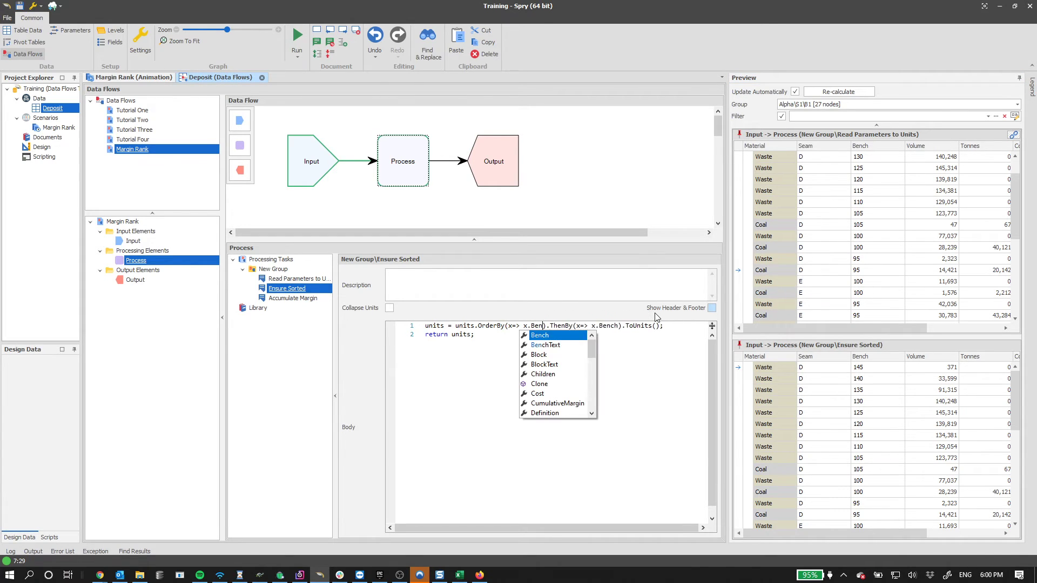
key("Return")
double_click(616, 326)
type("Seam")
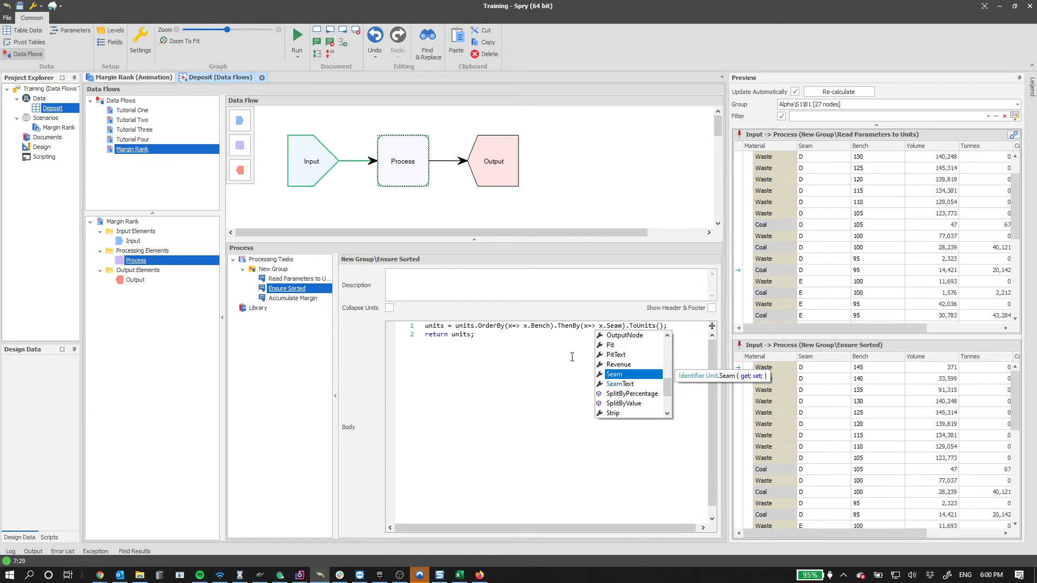
key("Escape")
- Inspect the seam and bench values of the Coal 95 row in the preview
double_click(859, 468)
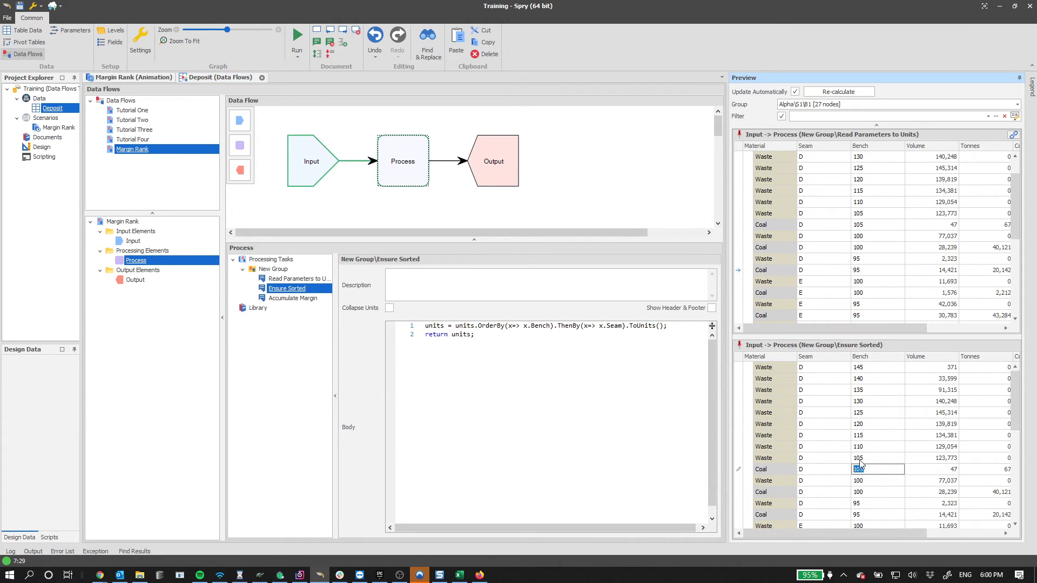
left_click(815, 515)
left_click_drag(1016, 408, 1016, 425)
left_click(878, 468)
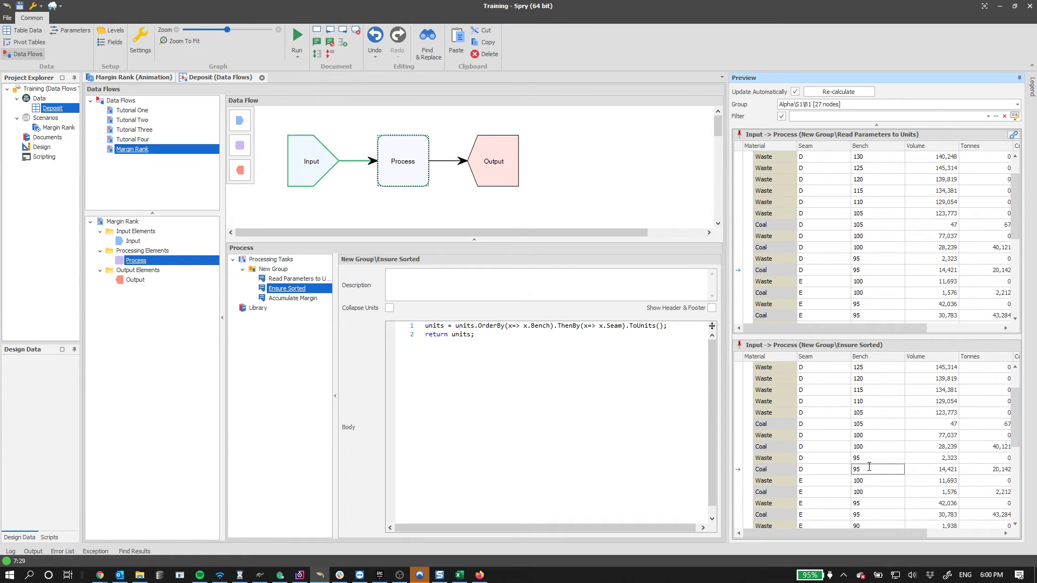
left_click(781, 481)
- Re-calculate and verify the re-sorted bench values of the Coal E 100 and Waste D 95 rows
left_click(826, 92)
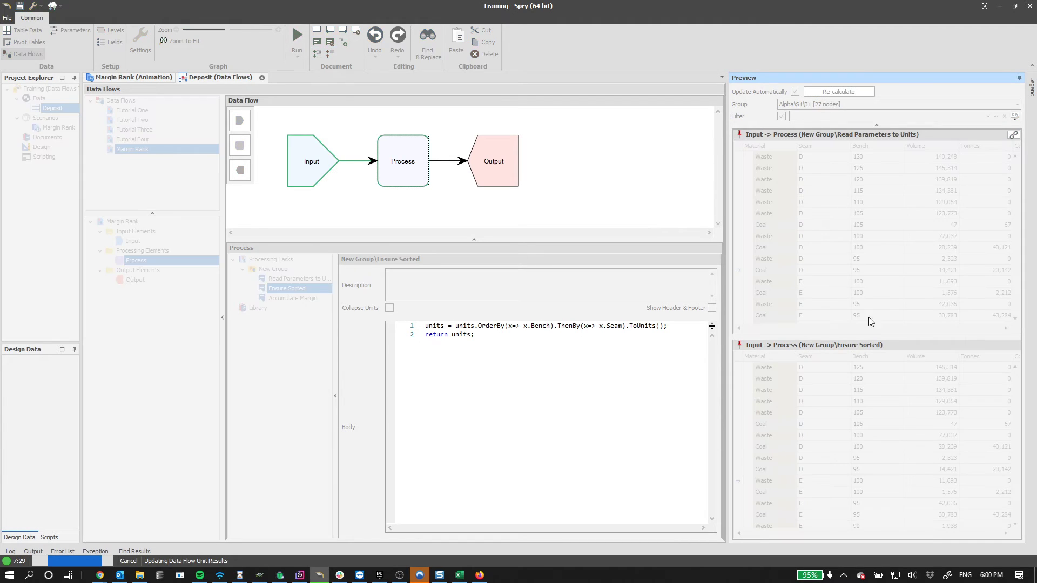
left_click(862, 472)
left_click(859, 470)
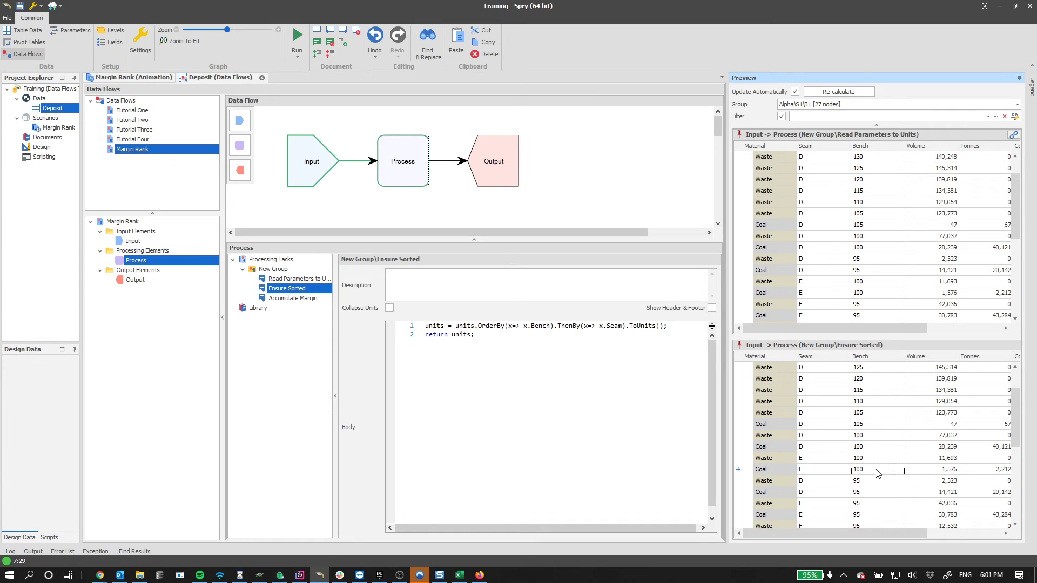
left_click(826, 481)
left_click(874, 480)
left_click(682, 328)
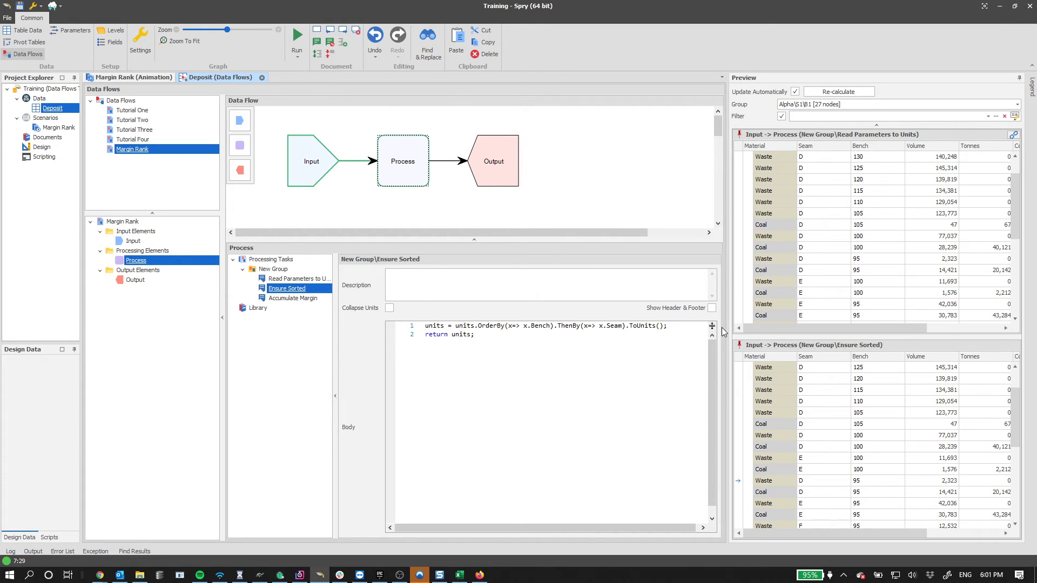
left_click(299, 301)
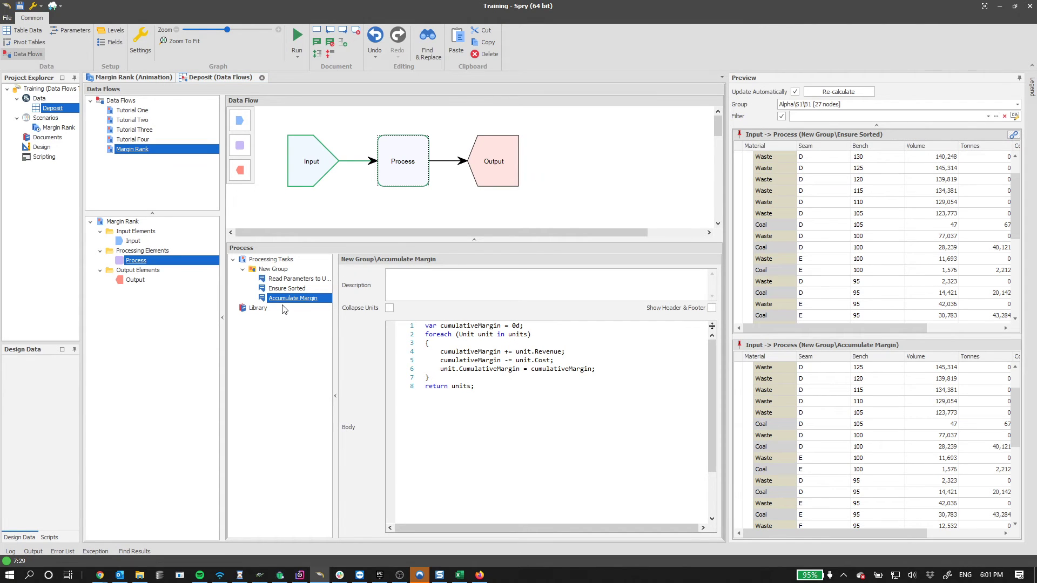
- Walk through the loop adding revenue minus cost into each unit's CumulativeMargin
left_click_drag(520, 325, 383, 325)
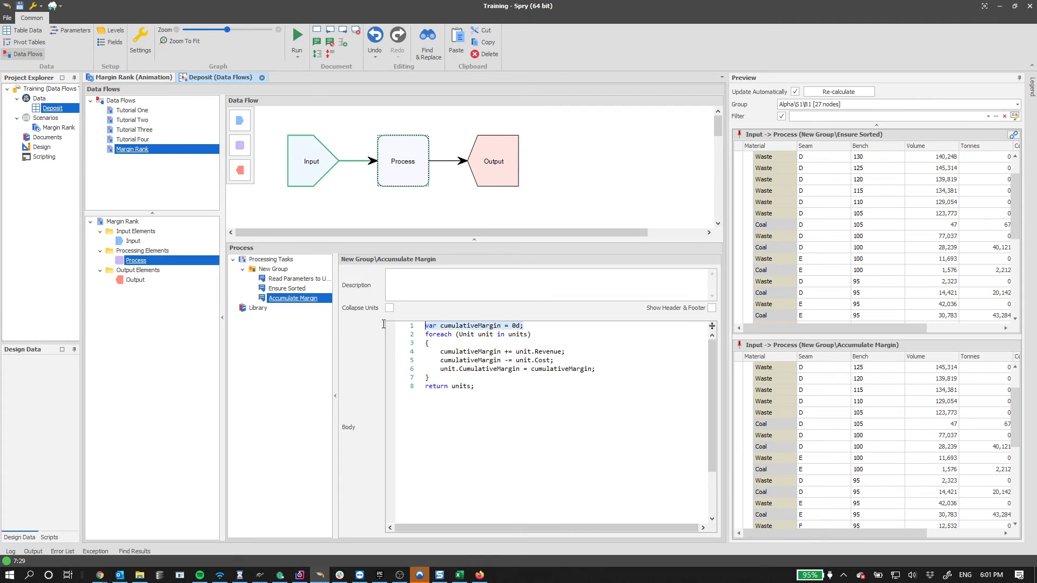
double_click(517, 335)
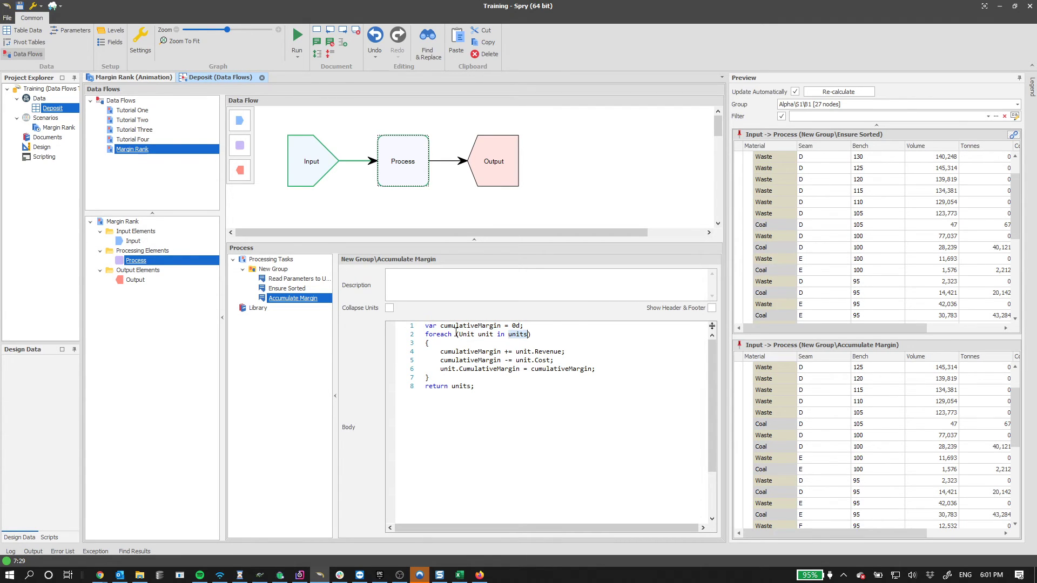
double_click(465, 352)
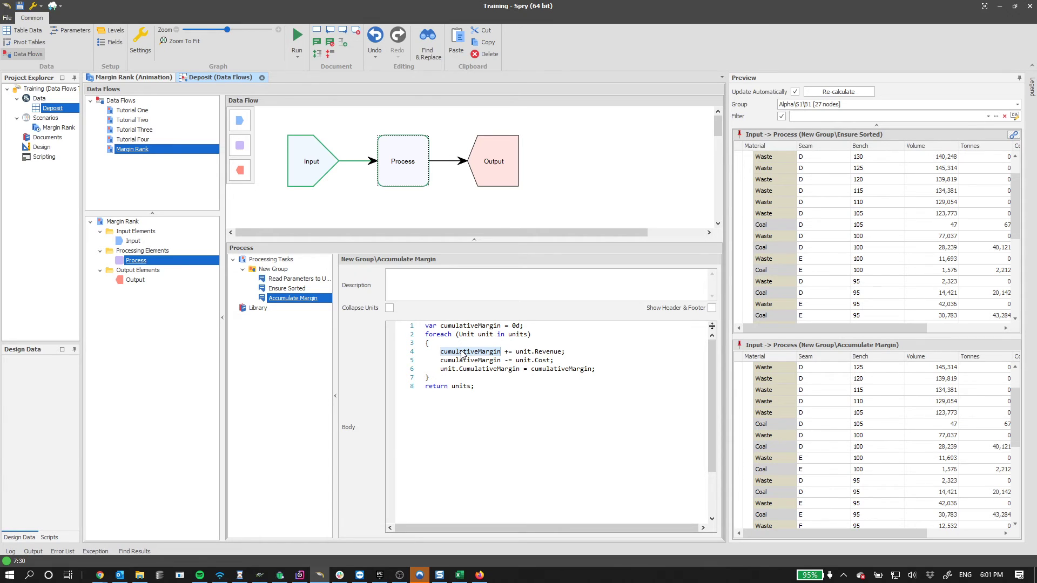
double_click(486, 354)
left_click_drag(516, 352, 560, 358)
left_click(587, 354)
left_click(561, 358)
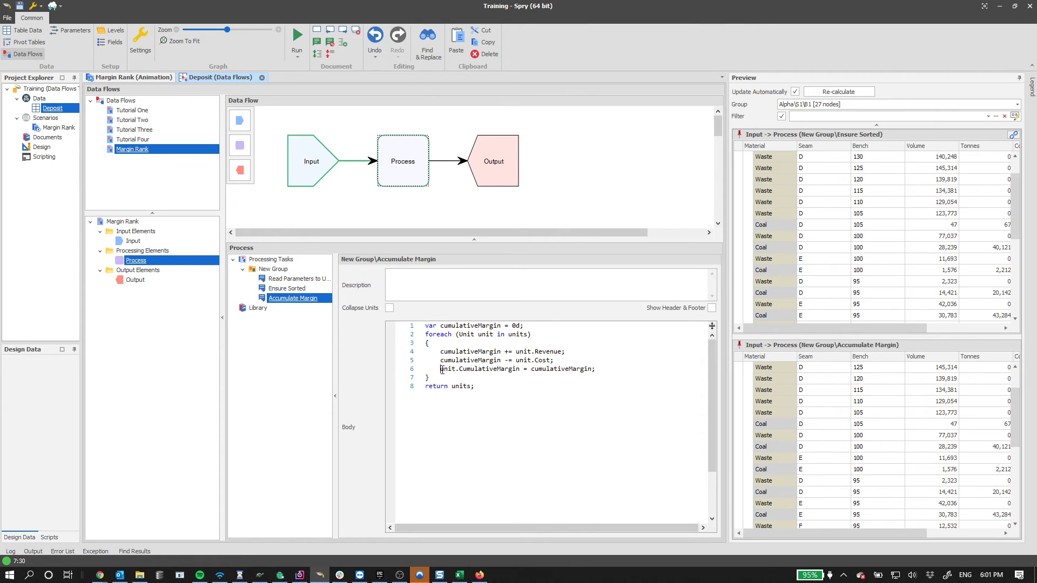
left_click_drag(440, 369, 518, 369)
double_click(571, 369)
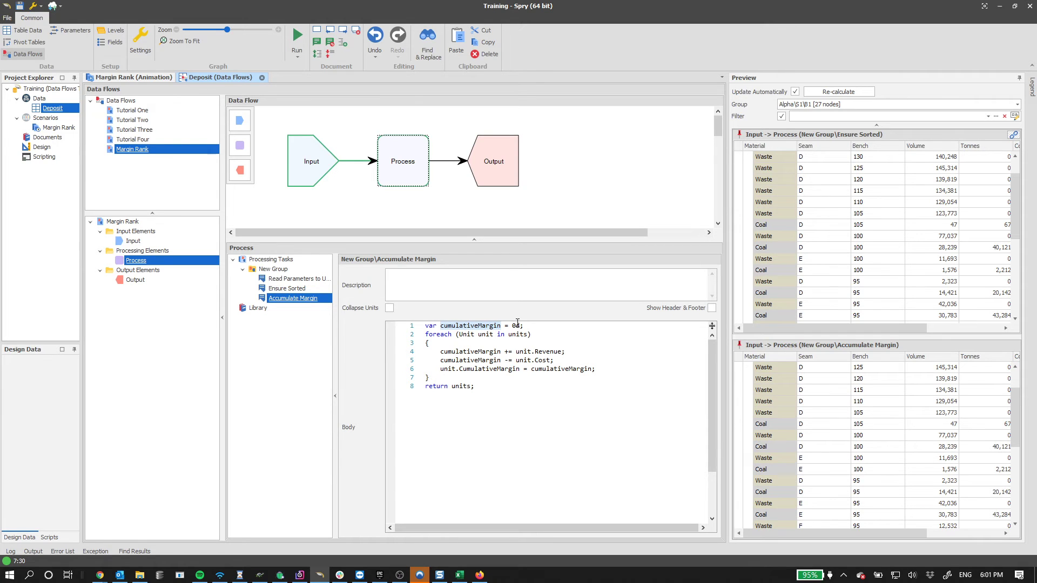
- Compare against the Ensure Sorted task, then widen the preview to reveal more columns
left_click(302, 289)
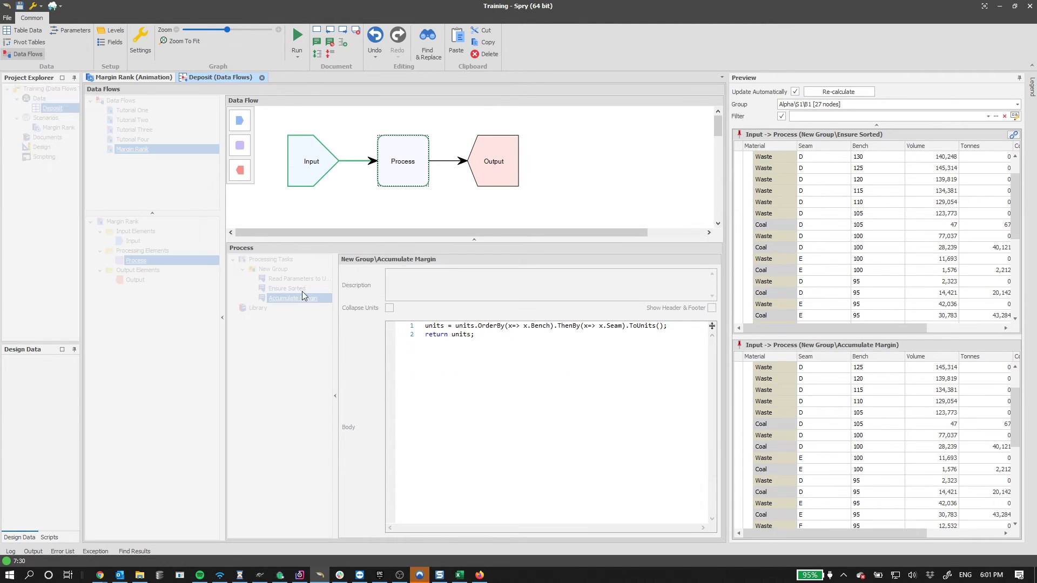
left_click(303, 299)
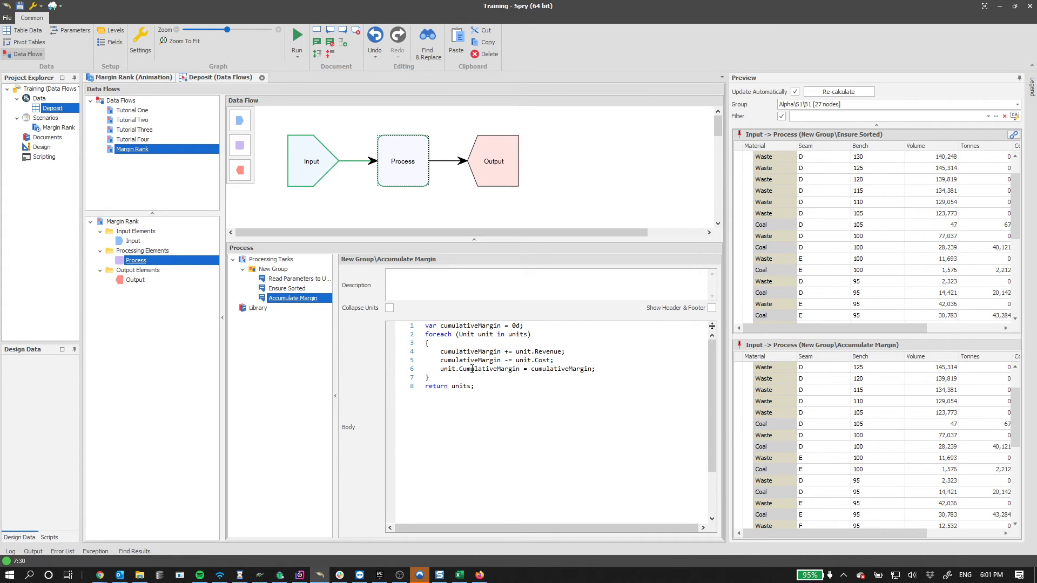
double_click(551, 370)
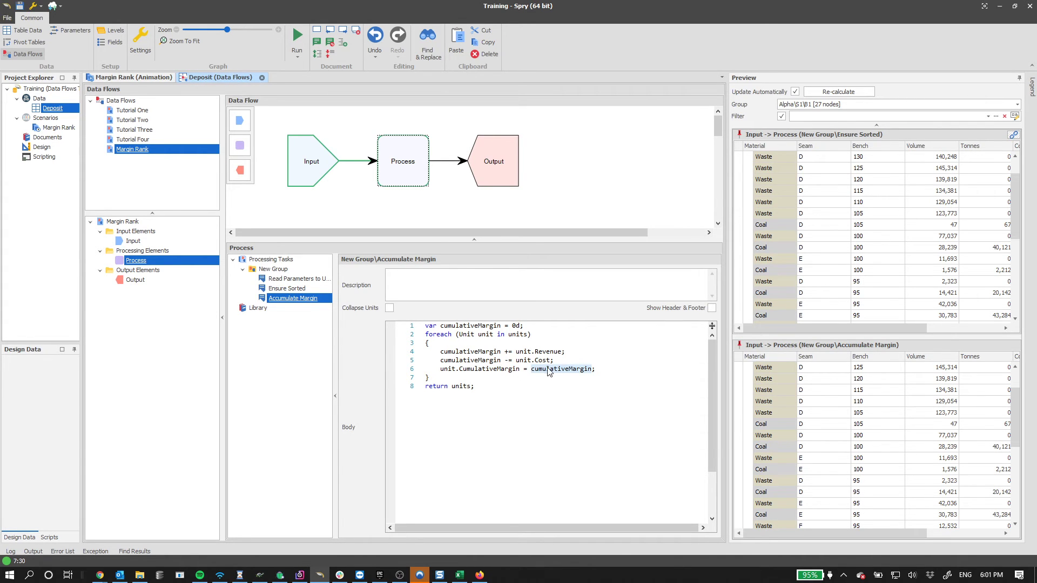
left_click_drag(728, 302, 547, 301)
- Add the Cumulative Margin column to the preview grid via the Column Chooser
right_click(871, 363)
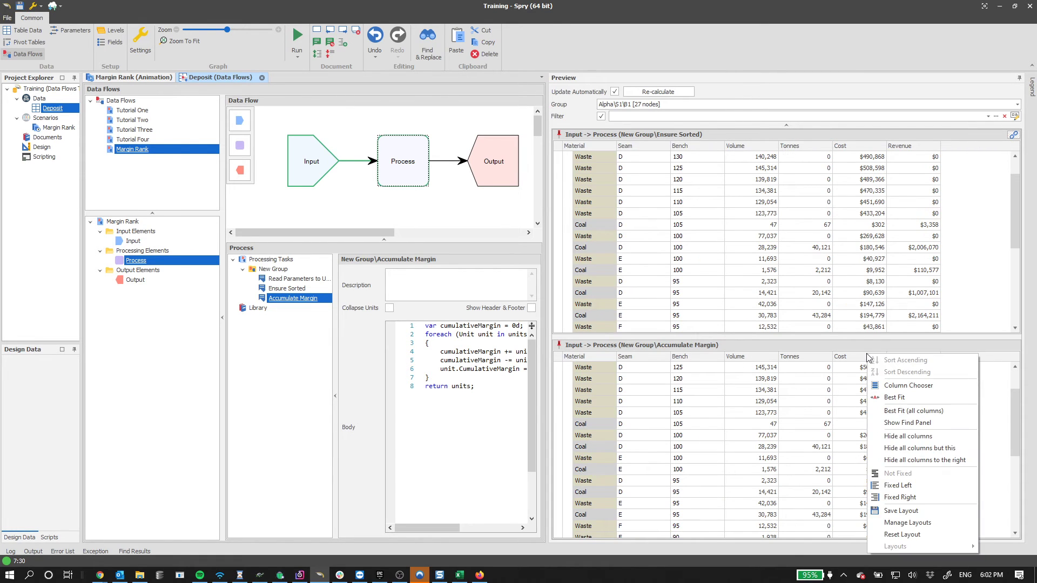
left_click(885, 390)
left_click_drag(905, 451, 967, 358)
left_click(1015, 430)
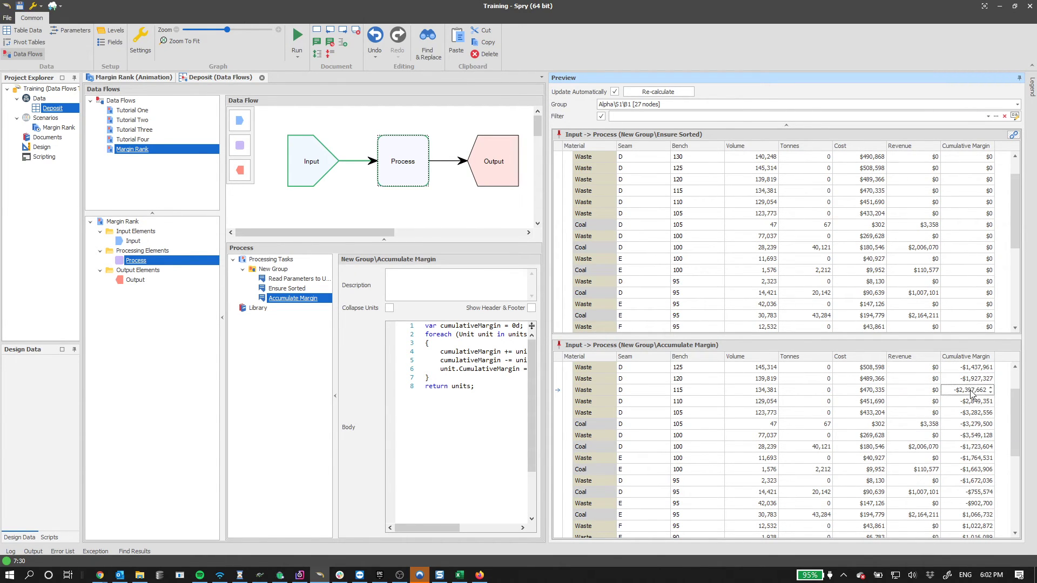
- Inspect Cumulative Margin values, including the Waste D 100 row and the final row
left_click(970, 403)
left_click(971, 414)
scroll(971, 414, "up", 2)
scroll(967, 451, "down", 2)
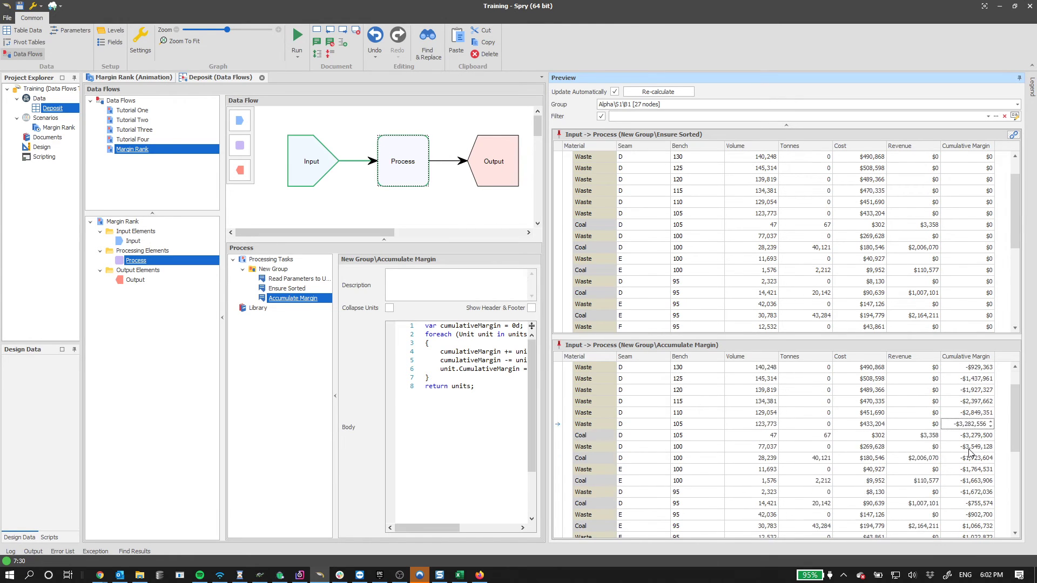
left_click(957, 414)
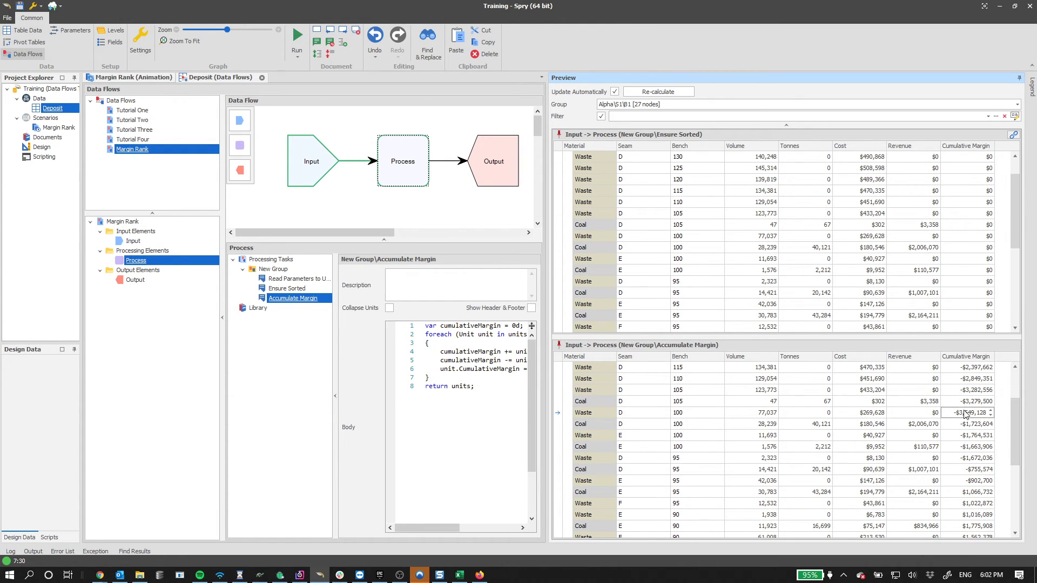
scroll(969, 463, "down", 5)
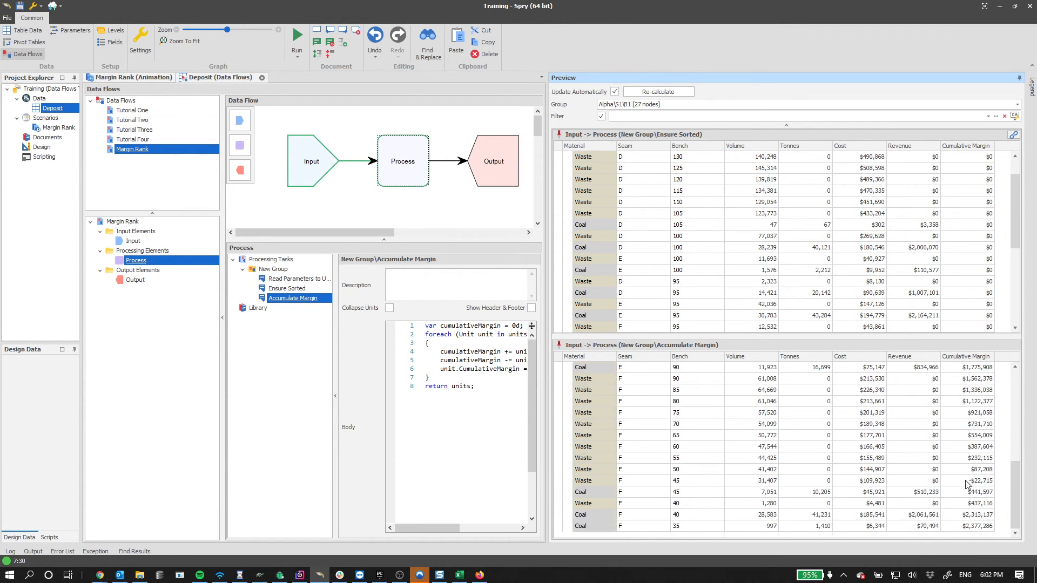
double_click(974, 527)
scroll(972, 525, "up", 2)
scroll(972, 525, "down", 2)
- Rebalance the code editor and preview widths, then open the Output node's settings
left_click_drag(546, 295, 710, 298)
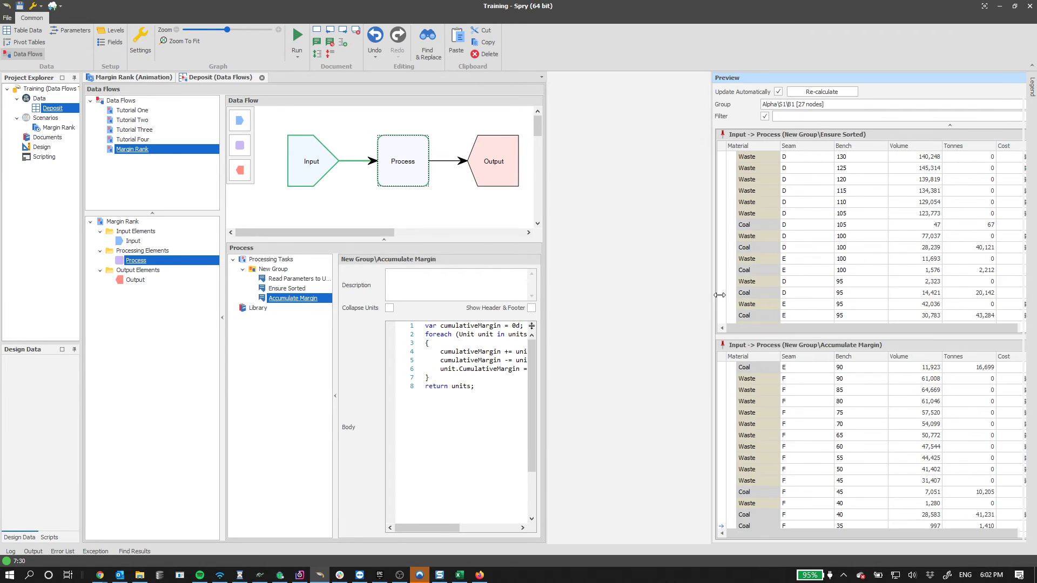
left_click(609, 369)
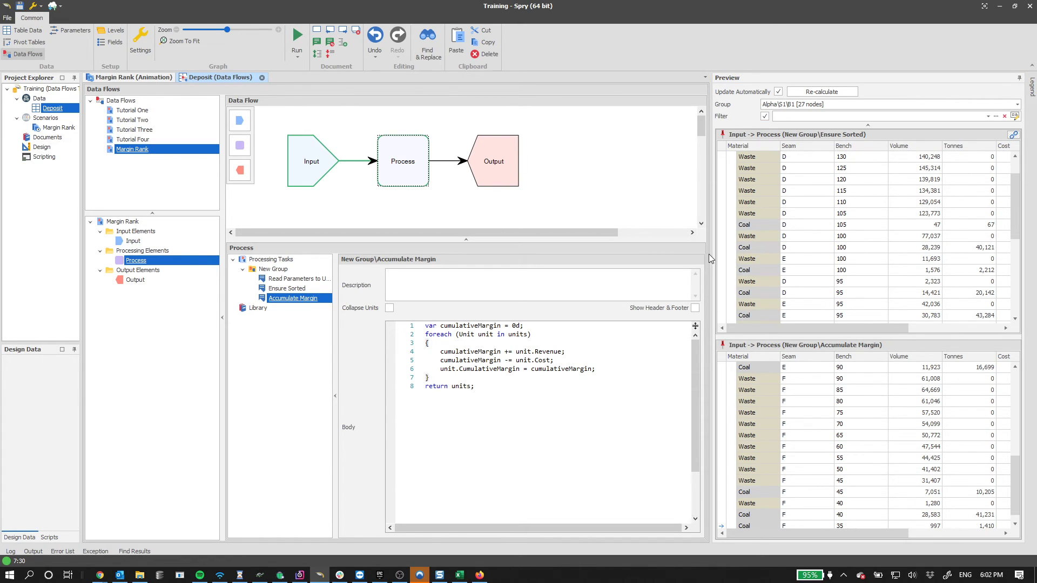
left_click_drag(712, 254, 656, 254)
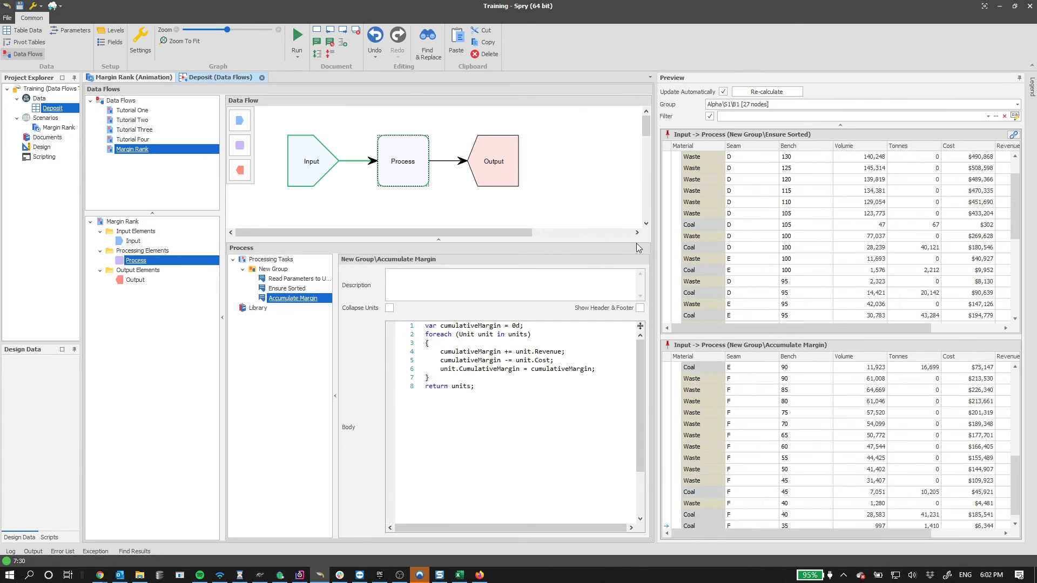
left_click(496, 174)
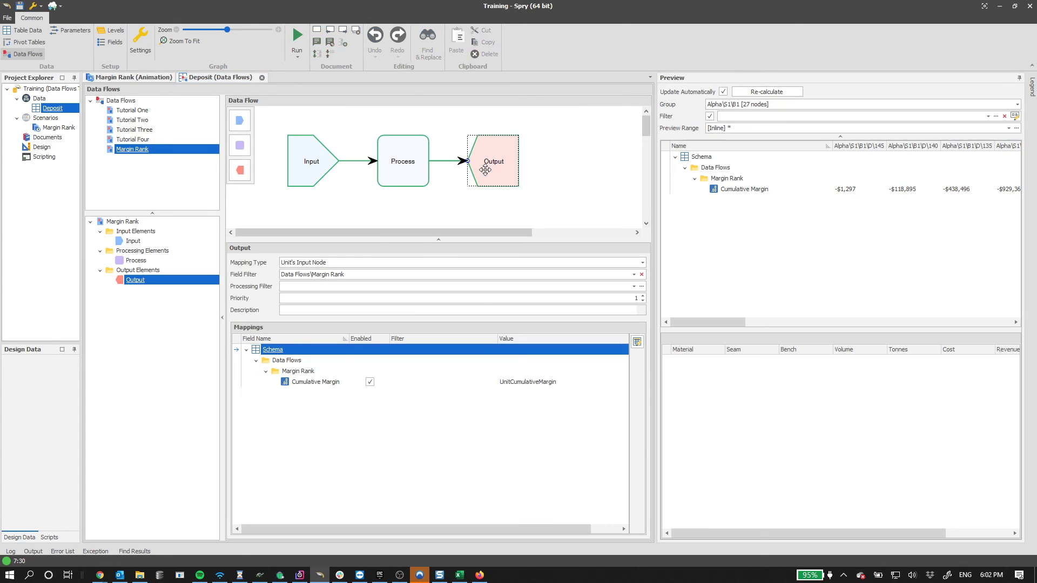
- Keep Unit's Input Node as the mapping type and review the Cumulative Margin value expression
left_click(325, 264)
left_click(333, 263)
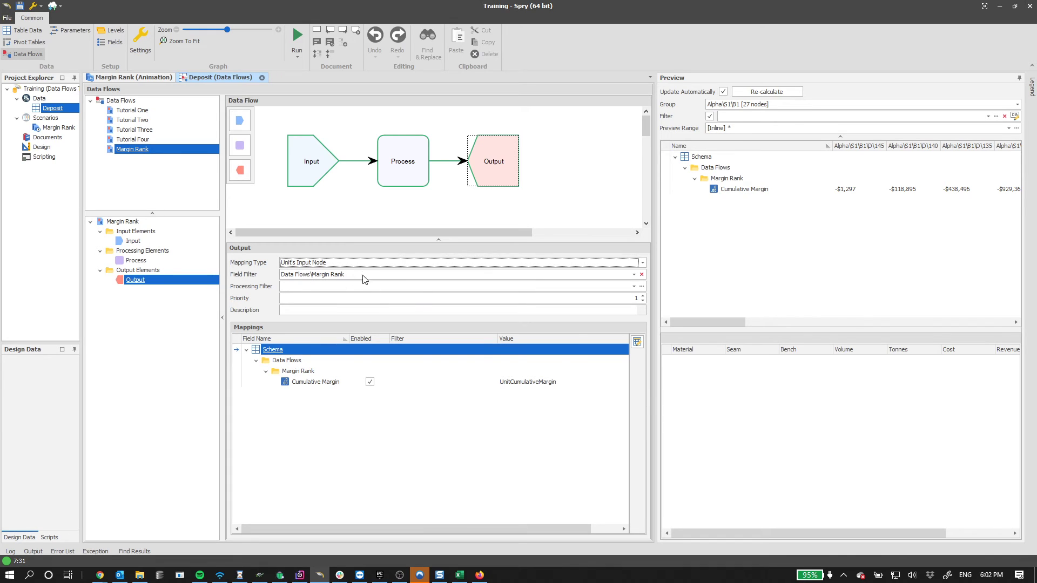
double_click(549, 383)
left_click(528, 382)
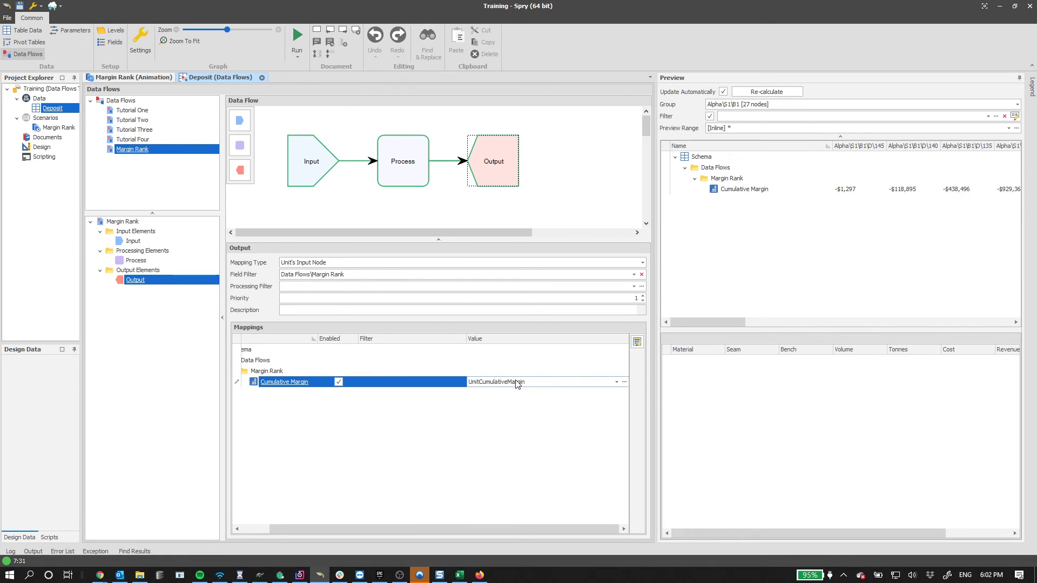
left_click_drag(354, 527, 325, 527)
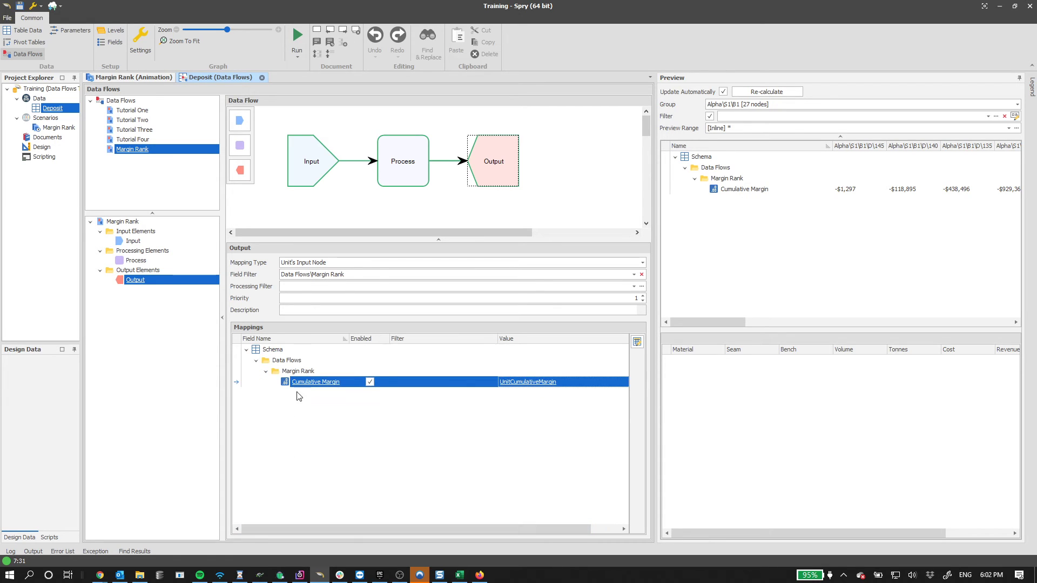
left_click(305, 383)
- Collapse and restore the flow diagram, then preview the Deposit rows behind Cumulative Margin
left_click(279, 239)
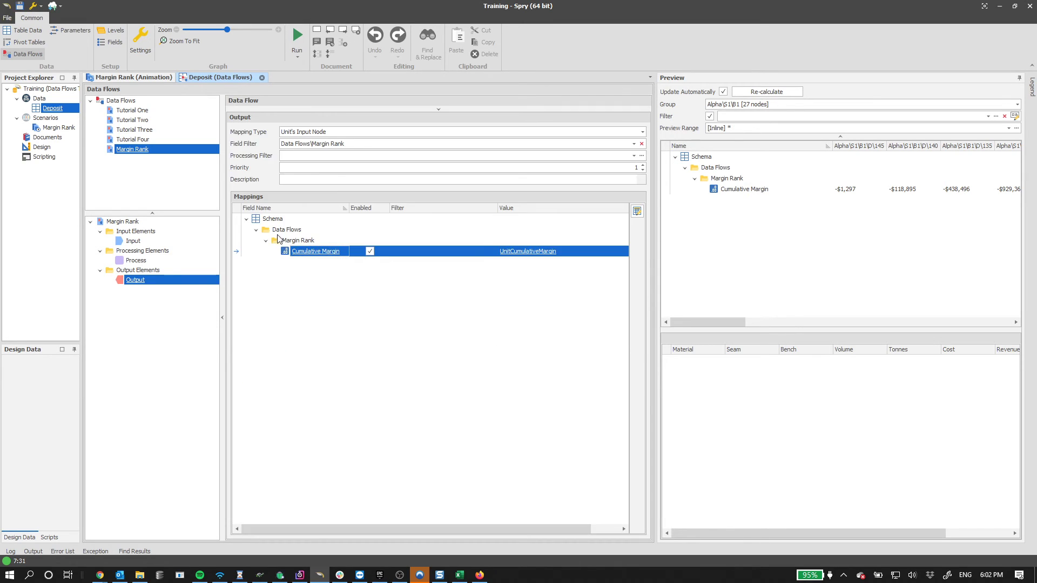
left_click(463, 109)
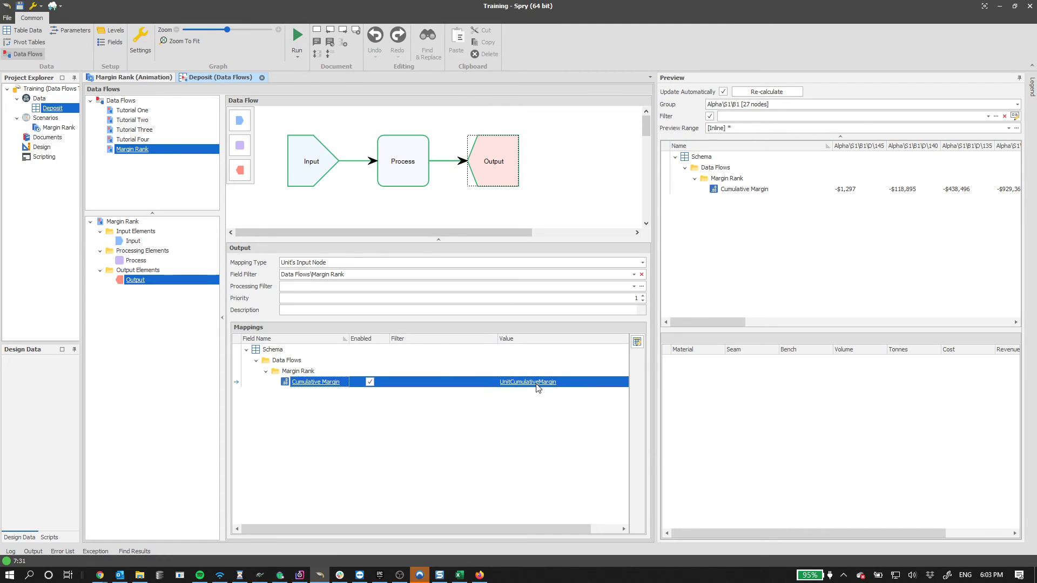
left_click(749, 187)
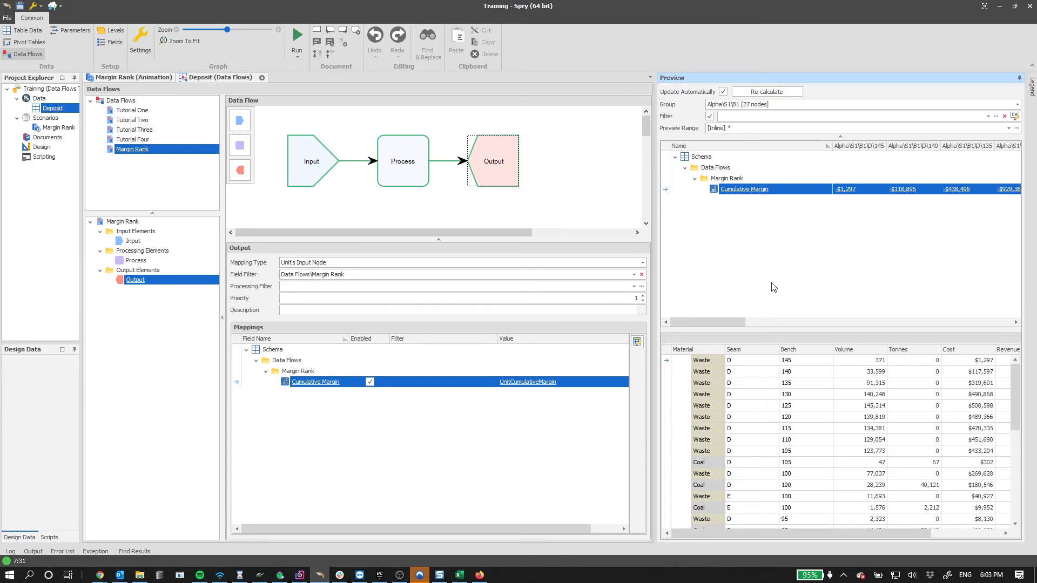
- Scroll to the Alpha\B1\D\100 cell and read its Cumulative Margin value
mouse_move(725, 321)
left_mouse_down()
mouse_move(767, 323)
mouse_move(723, 324)
left_mouse_up()
left_click_drag(716, 322, 804, 320)
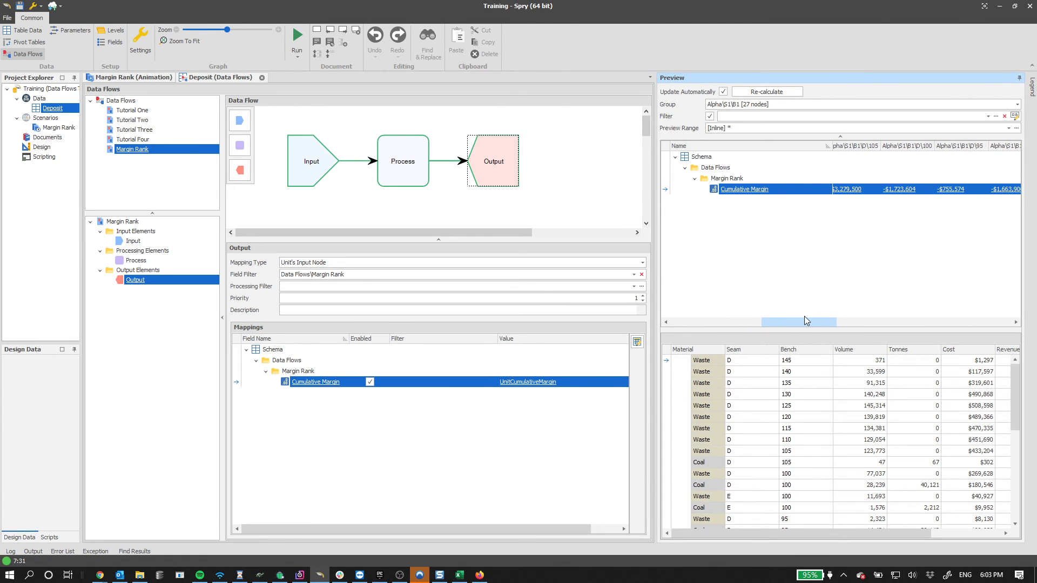
left_click(908, 190)
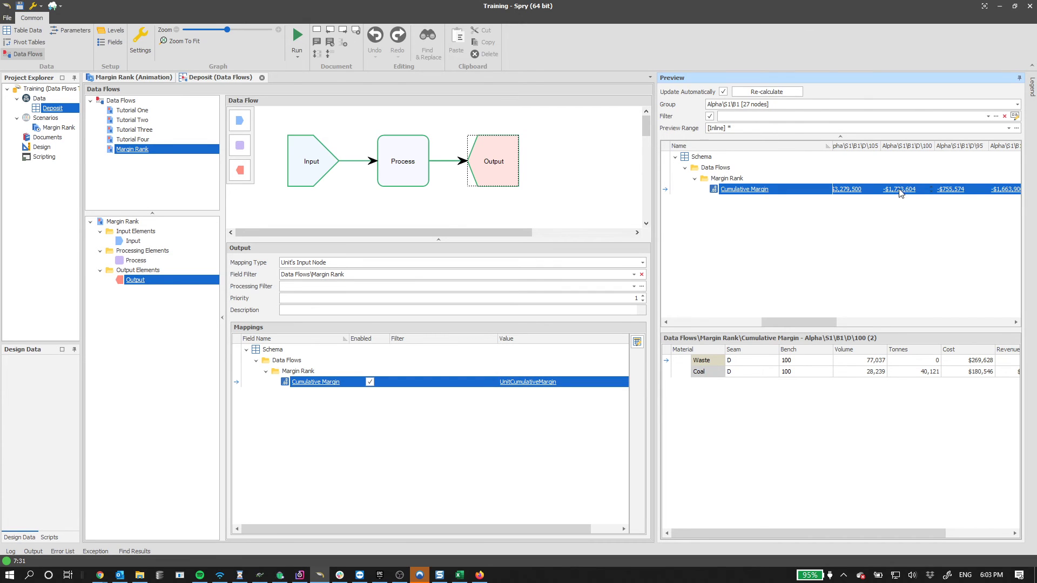
left_click(910, 190)
left_click(902, 221)
left_click_drag(831, 533, 938, 533)
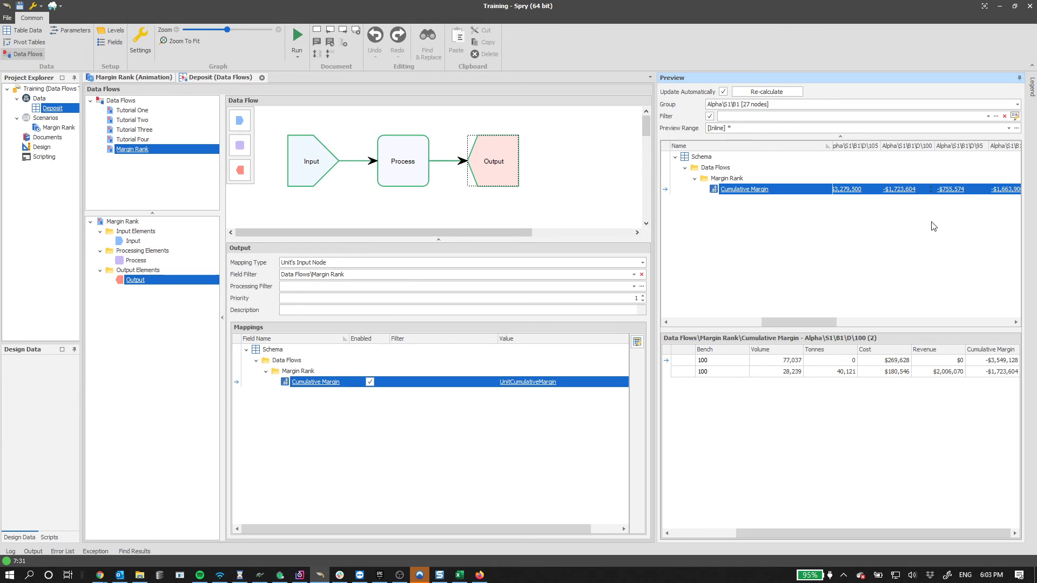
left_click(921, 189)
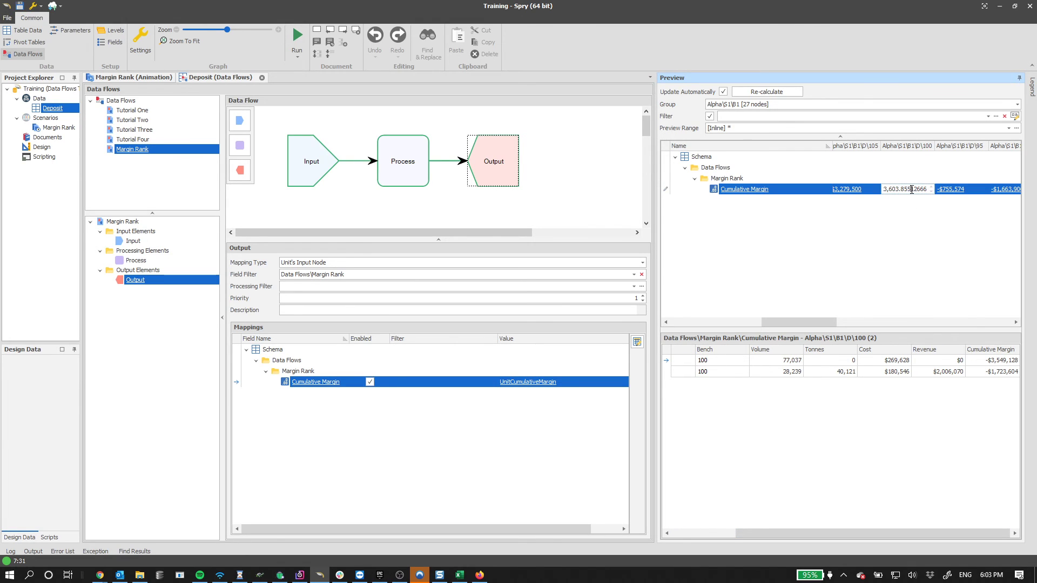
left_click(936, 225)
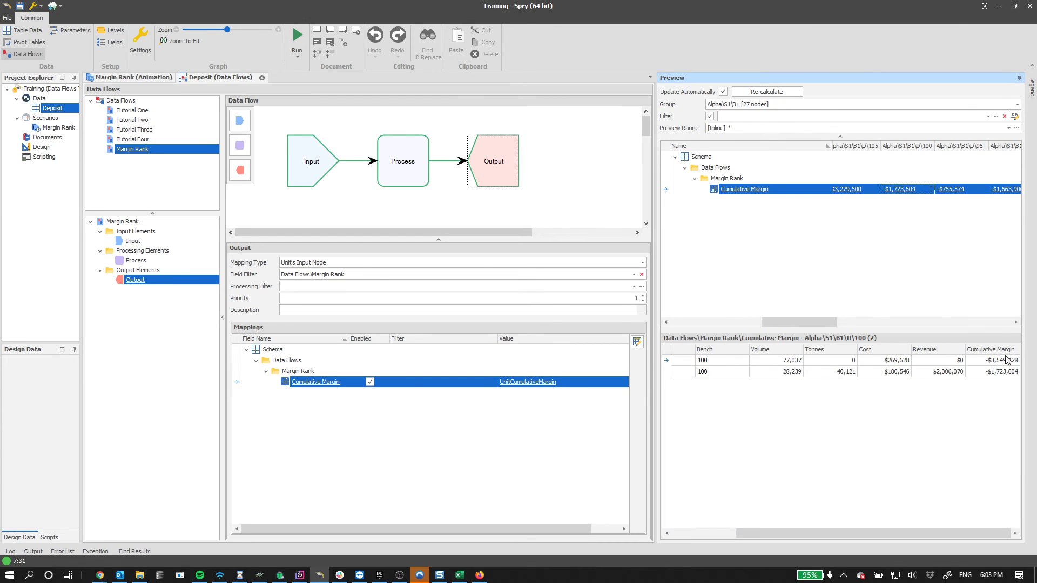
left_click_drag(843, 534, 780, 532)
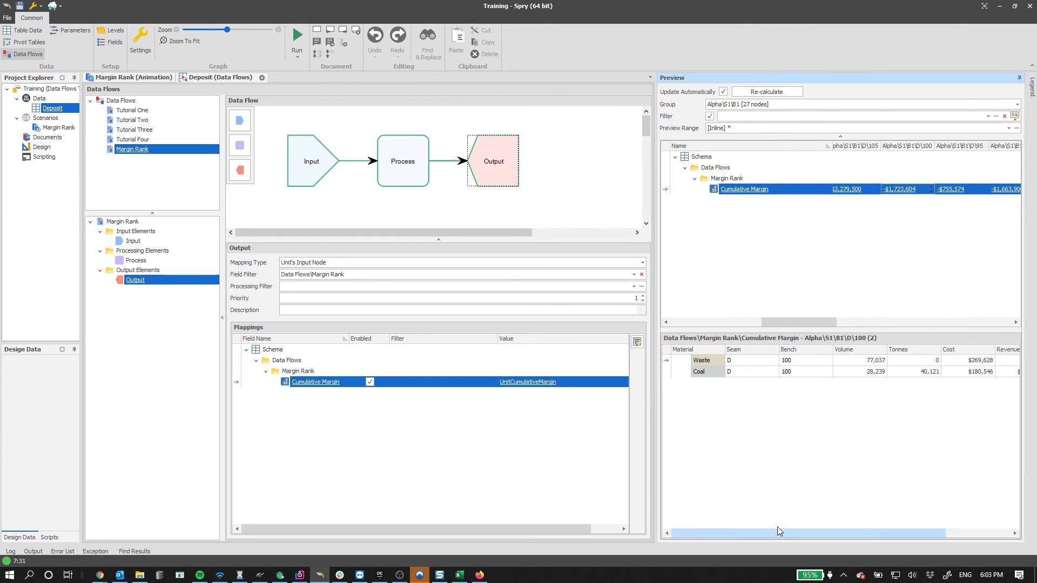
- Compare the two bench-100 detail rows against the D\100 output value of -$1,723,604
left_click(710, 359)
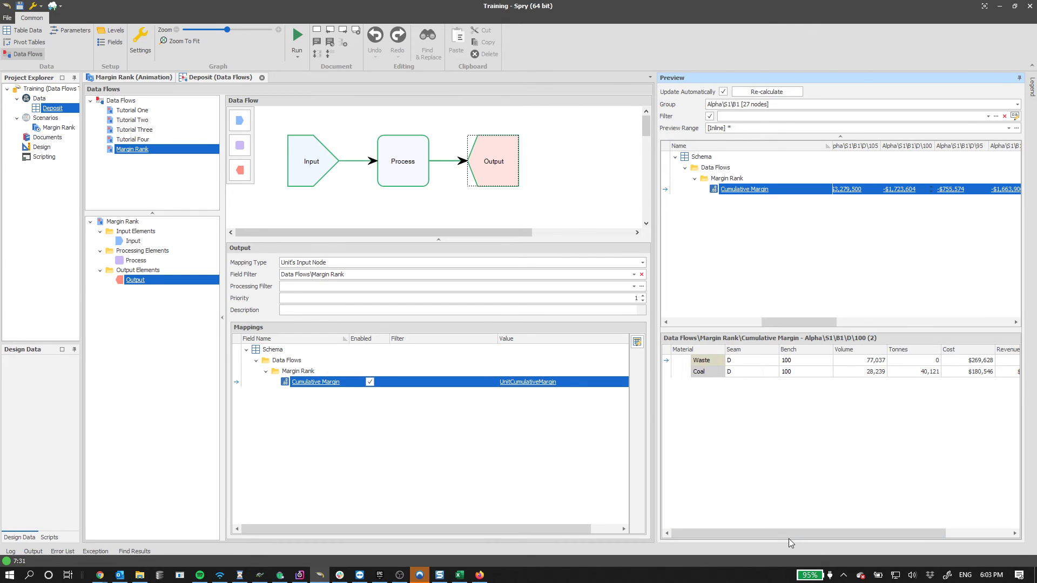
left_click_drag(789, 535, 915, 535)
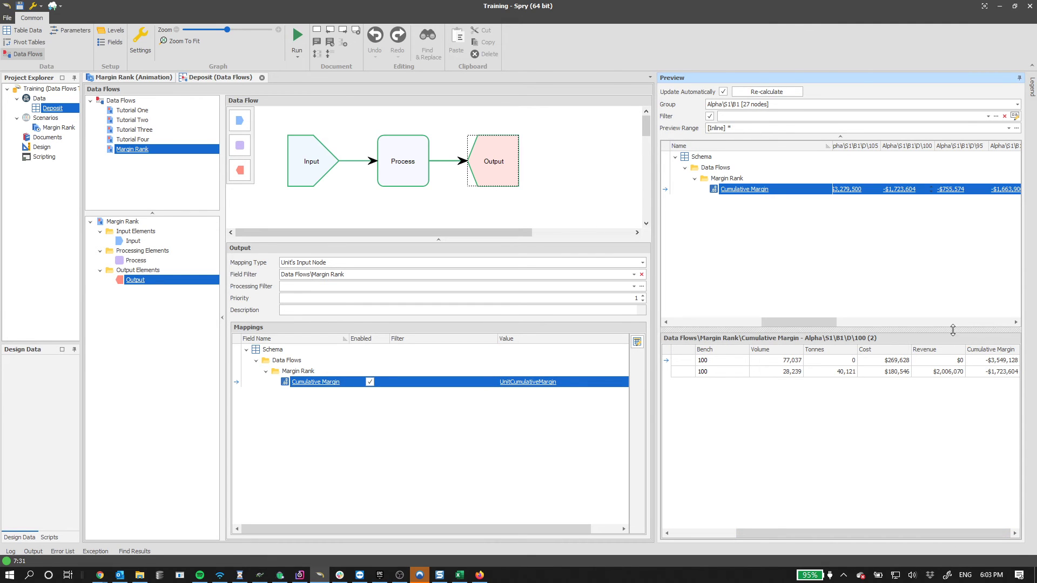
left_click(895, 189)
left_click(889, 189)
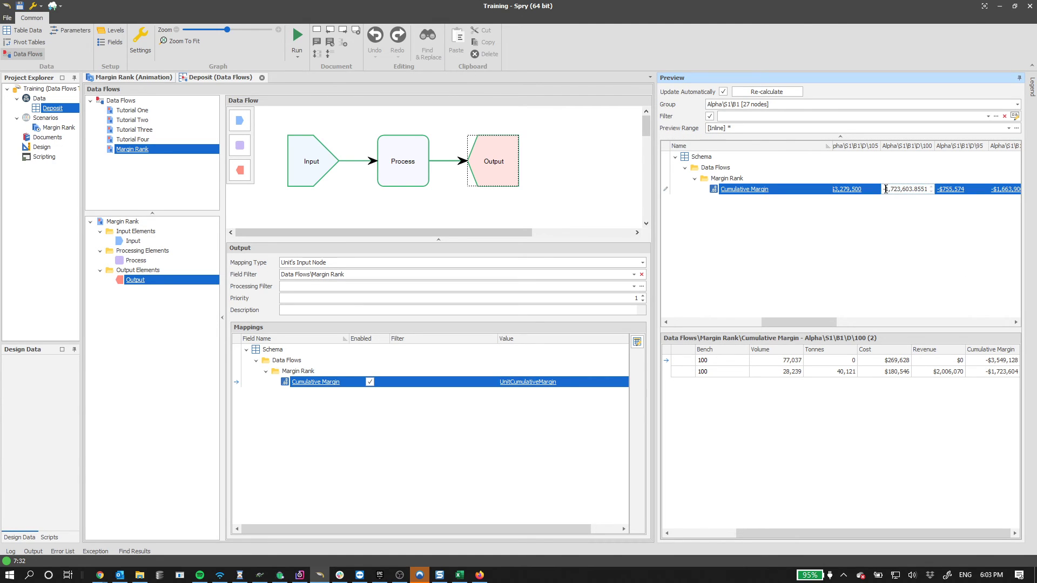
left_click_drag(886, 189, 930, 189)
left_click(990, 373)
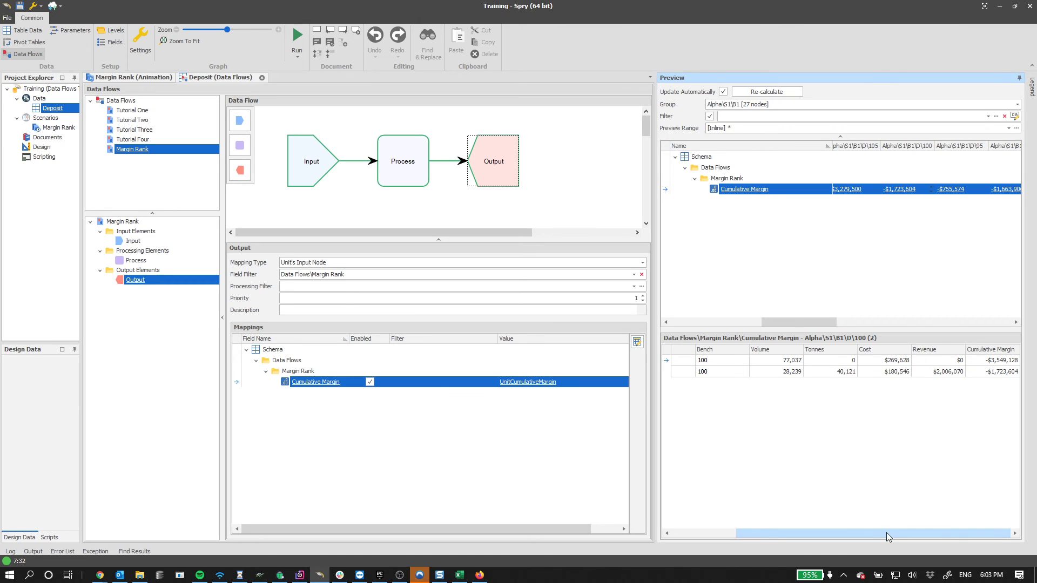
left_click_drag(887, 532, 821, 533)
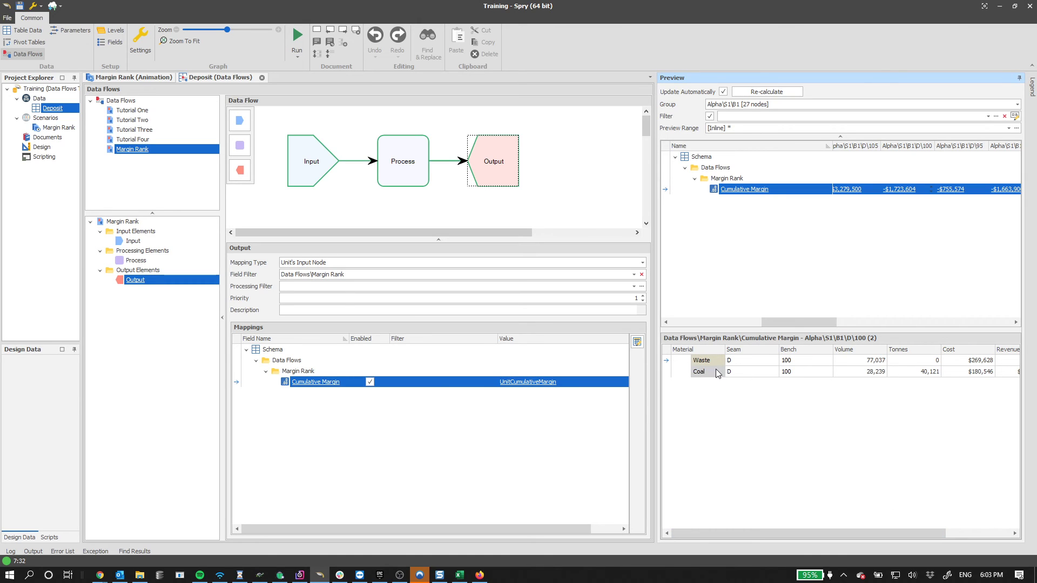
- Open the Margin Rank settings, select the Cumulative Margin value field, then close
right_click(120, 151)
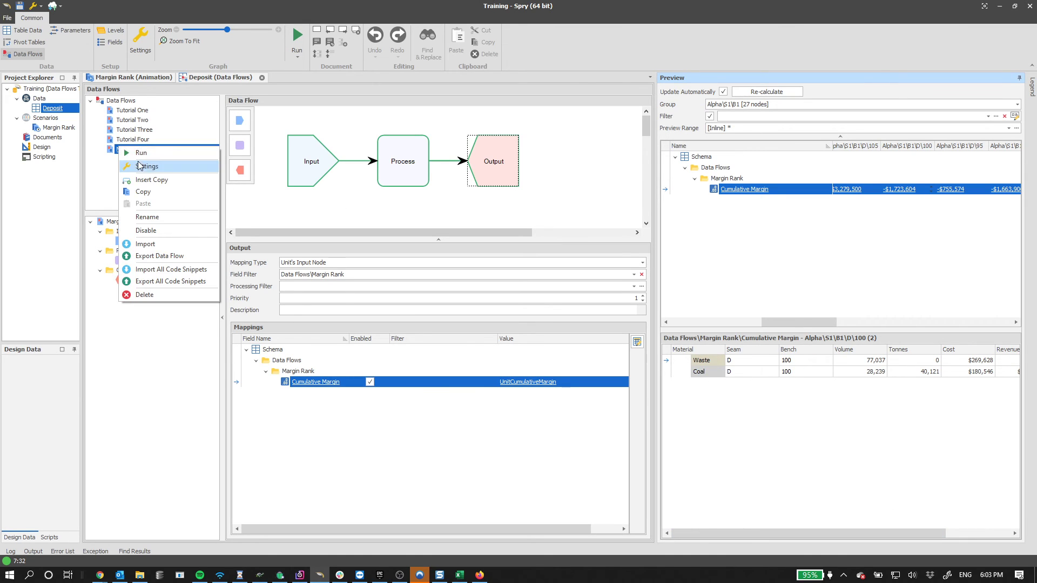
left_click(140, 167)
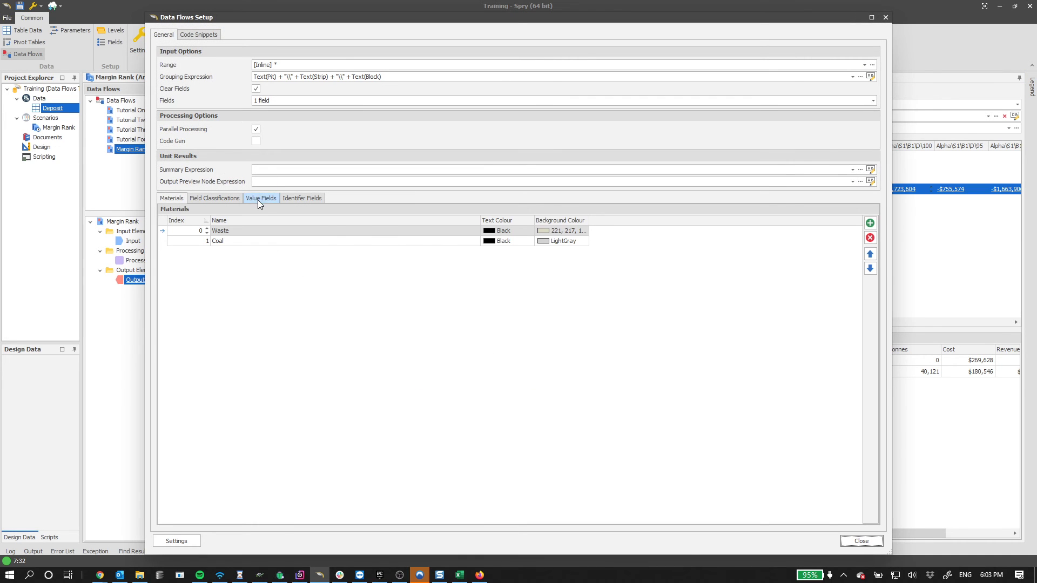
left_click(259, 199)
left_click(260, 271)
left_click(243, 271)
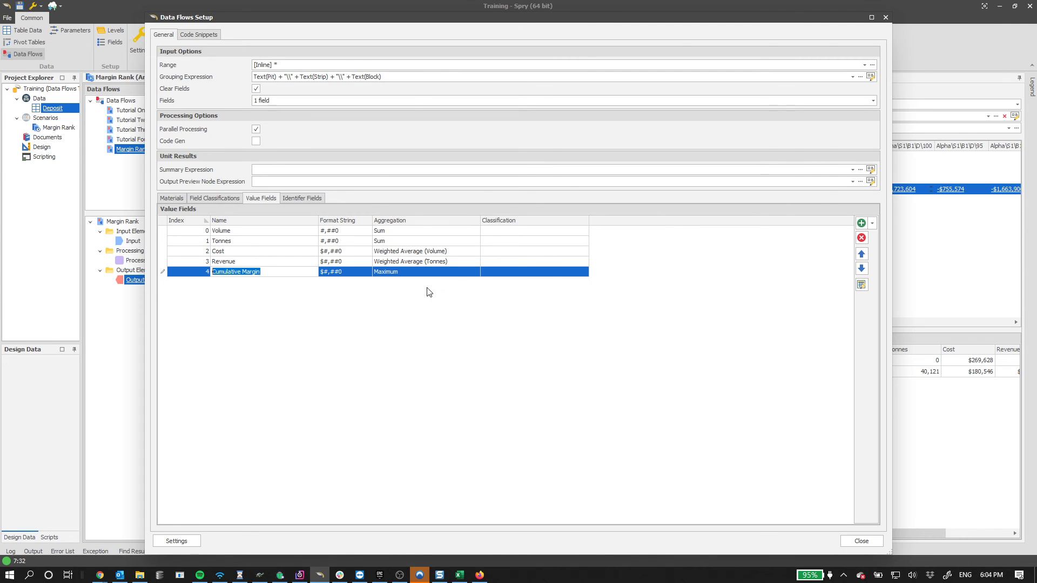
left_click(866, 540)
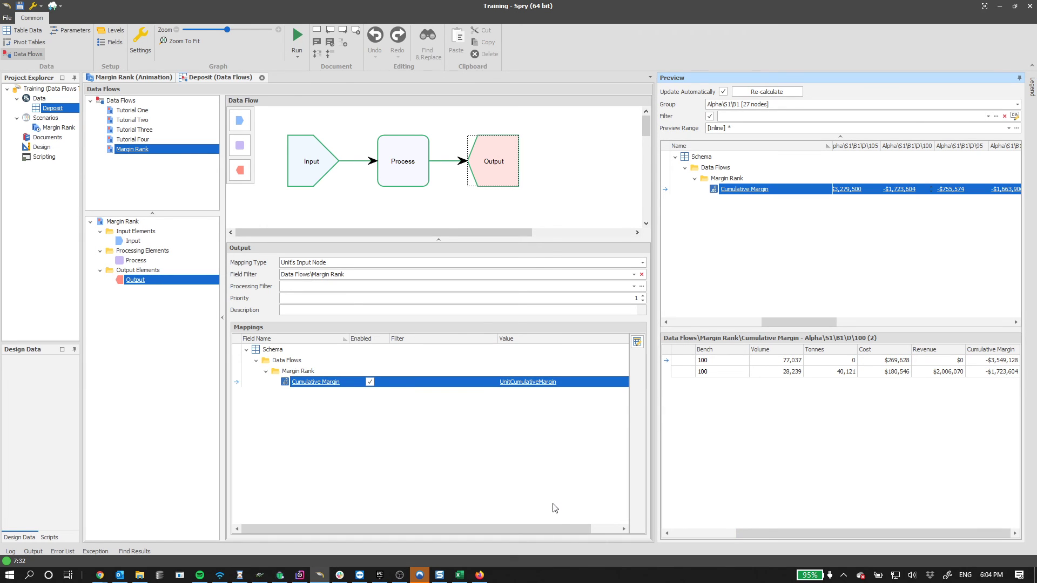
left_click(599, 528)
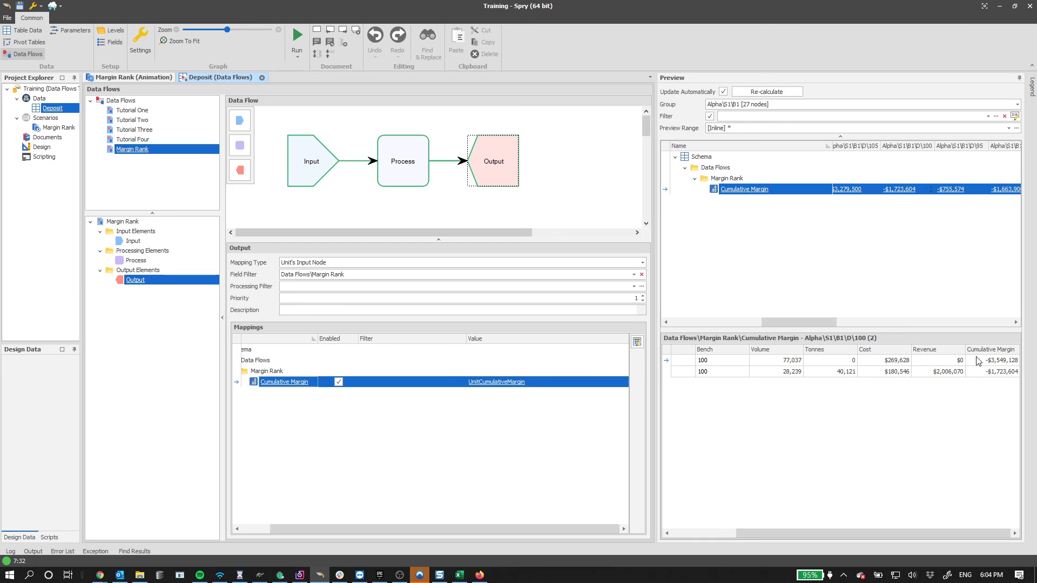
- Set Cumulative Margin's aggregation to Sum in Value Fields and close the settings
right_click(150, 151)
left_click(171, 170)
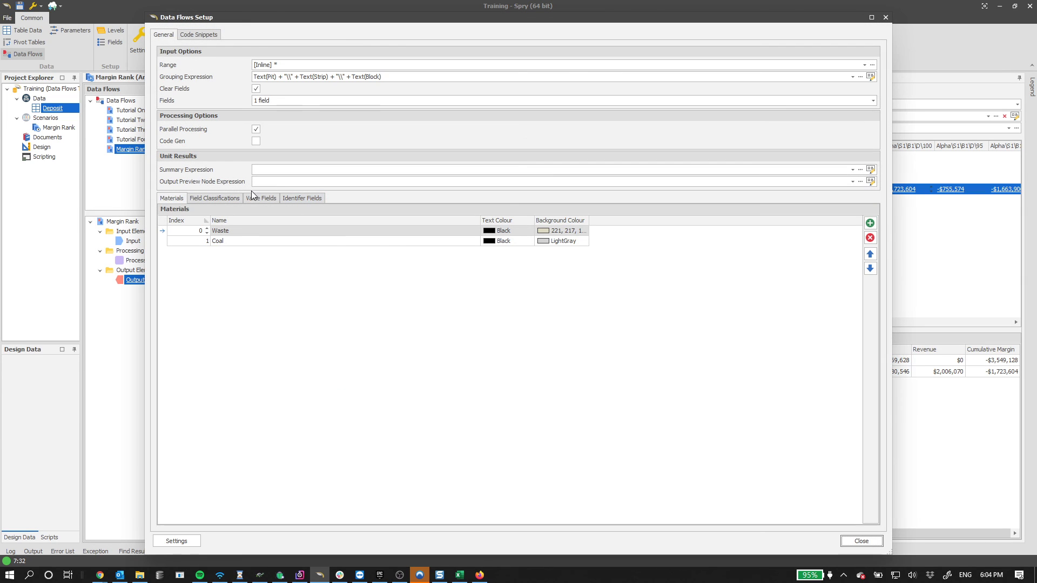
left_click(255, 196)
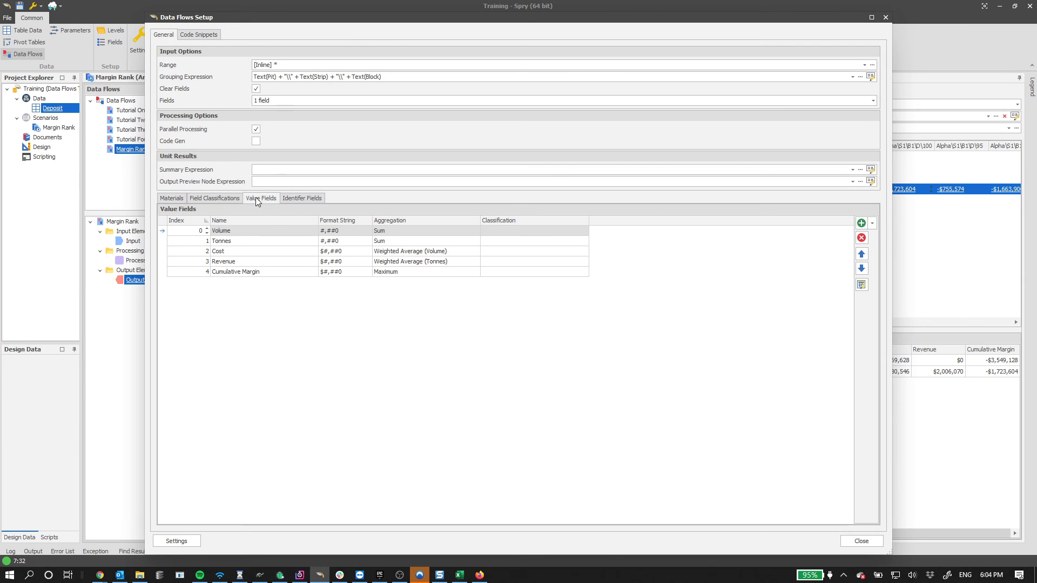
left_click(394, 273)
left_click(438, 285)
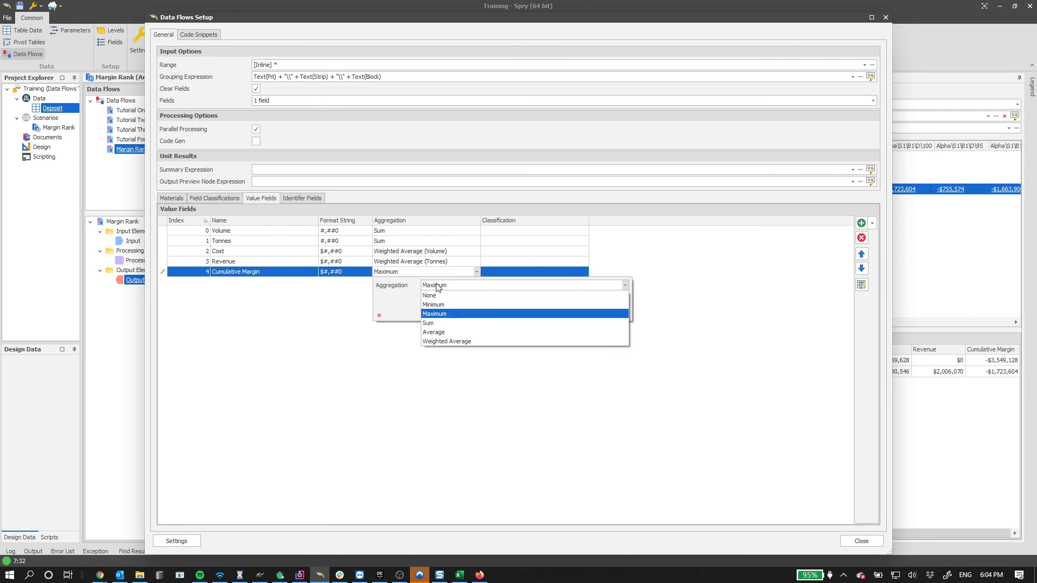
left_click(428, 323)
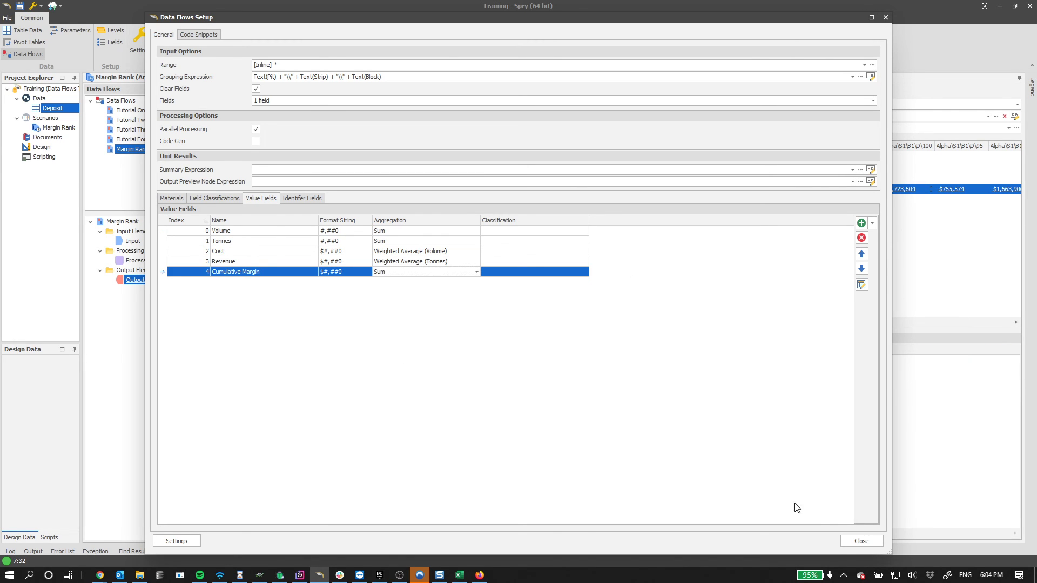
left_click(863, 541)
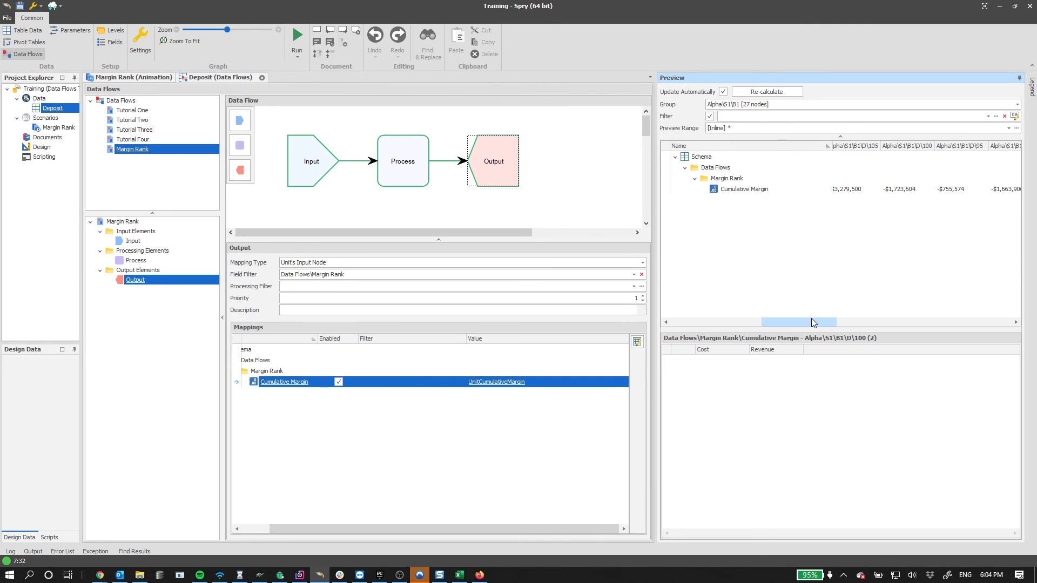
- Refresh the Output preview via the Process node and read the summed D\100 value, -$5,272,732
left_click_drag(811, 320, 815, 321)
left_click(884, 189)
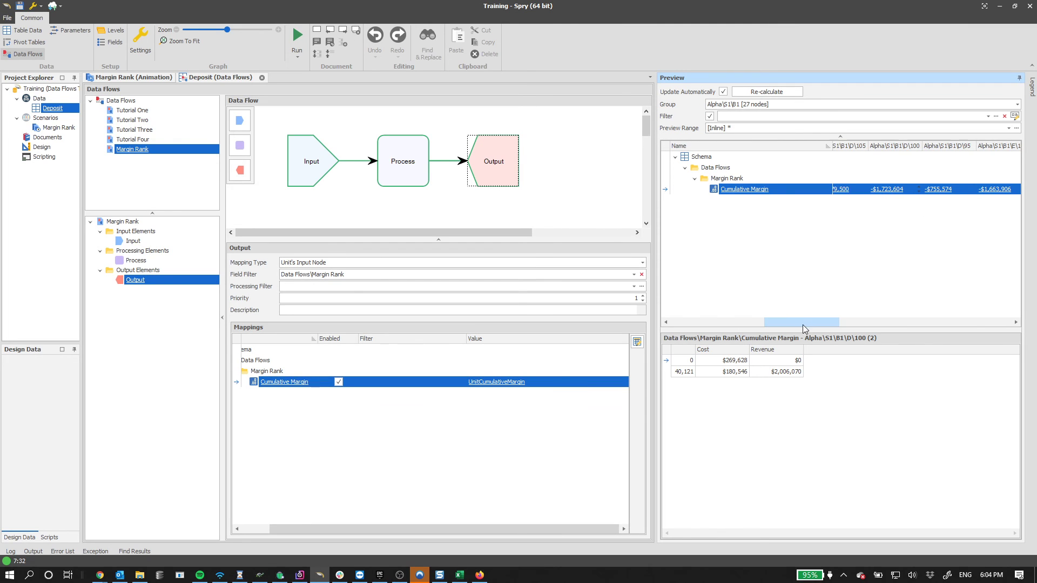
left_click_drag(802, 323, 699, 327)
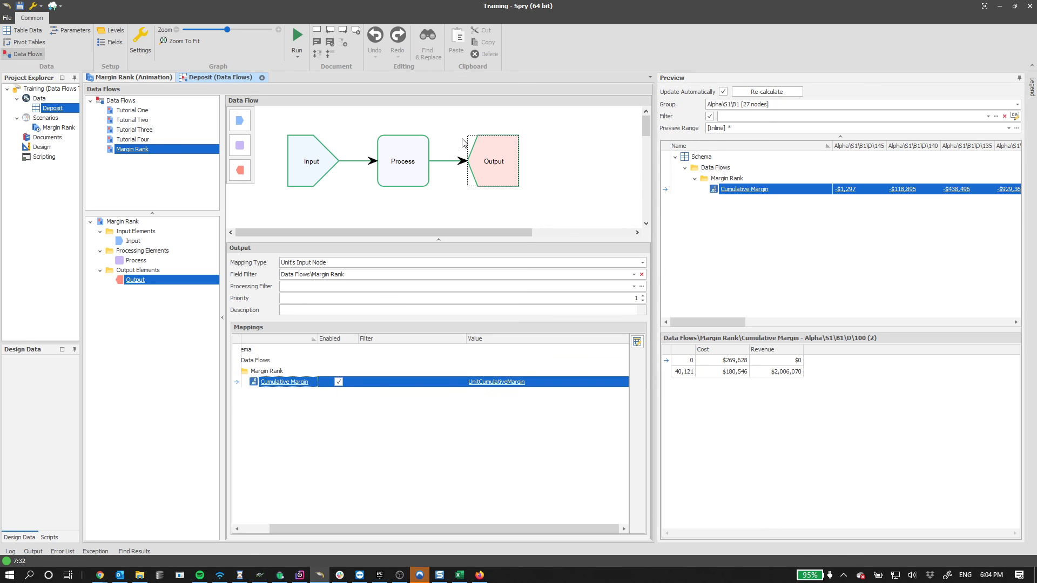
left_click(402, 156)
left_click(493, 157)
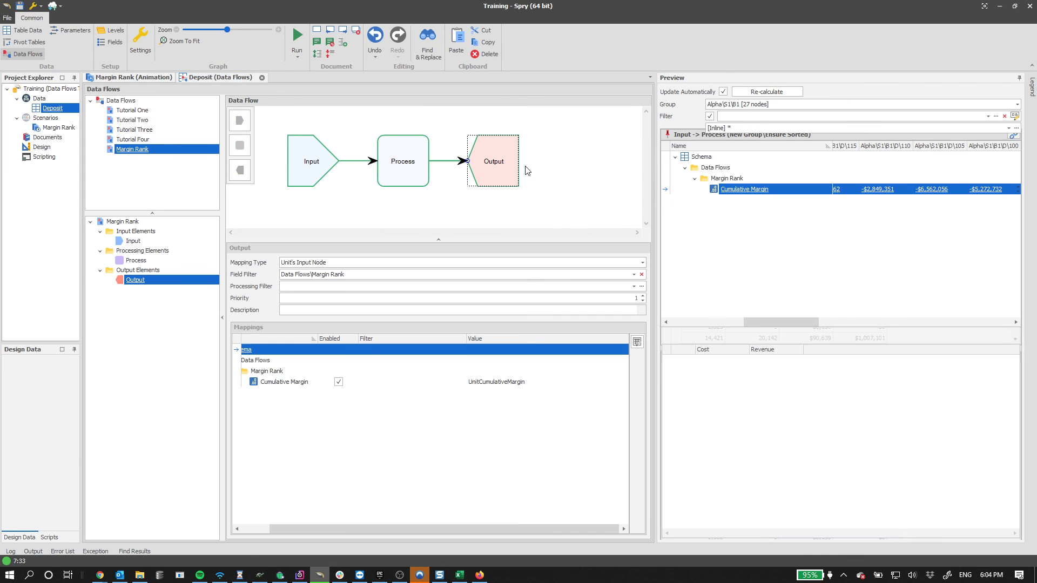
left_click_drag(769, 320, 788, 318)
left_click(911, 189)
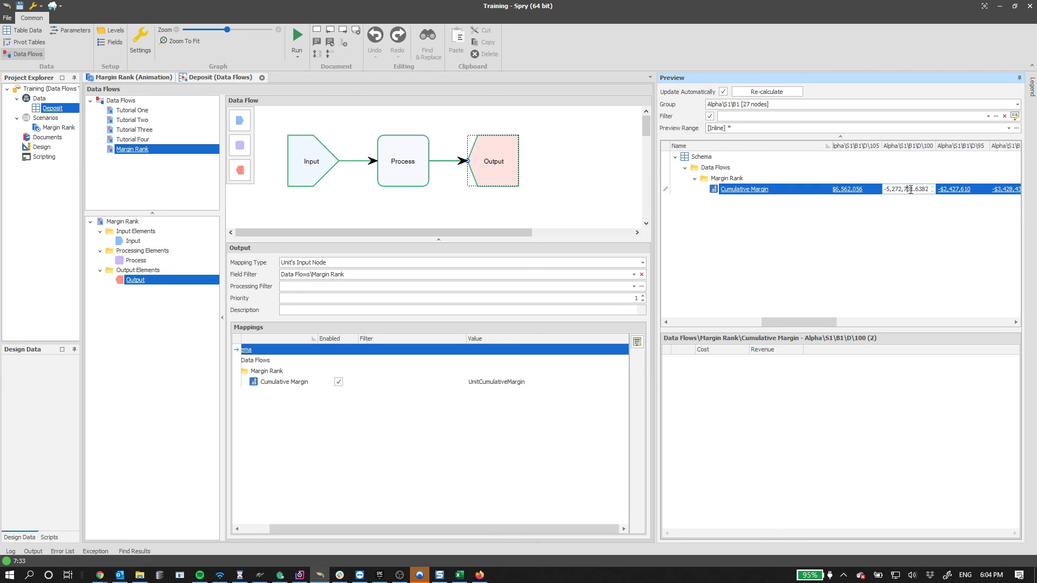
left_click_drag(911, 189, 846, 189)
key("Escape")
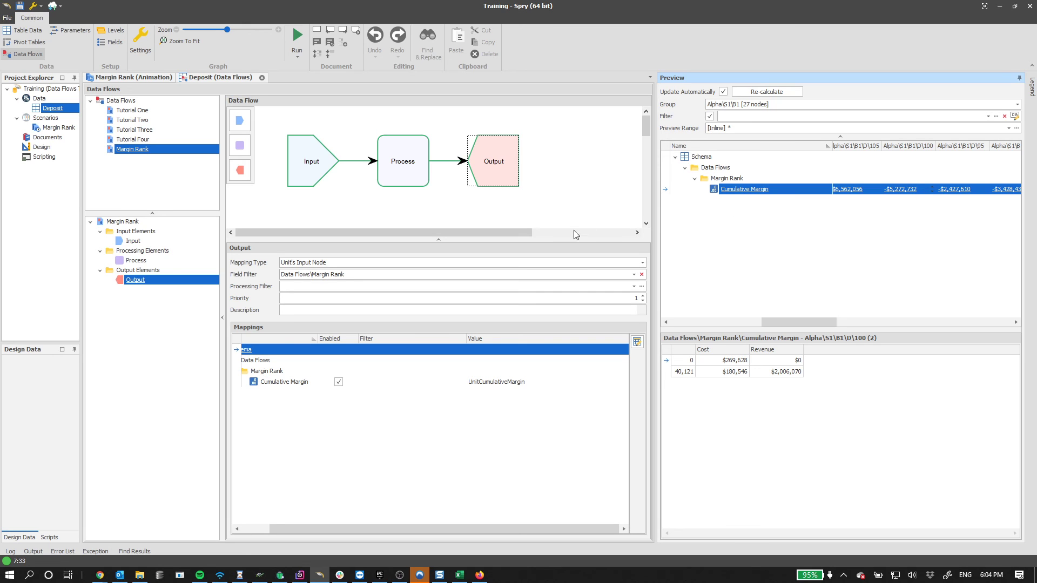
- Reopen the Margin Rank settings and check Cumulative Margin's current aggregation in Value Fields
right_click(124, 151)
left_click(146, 172)
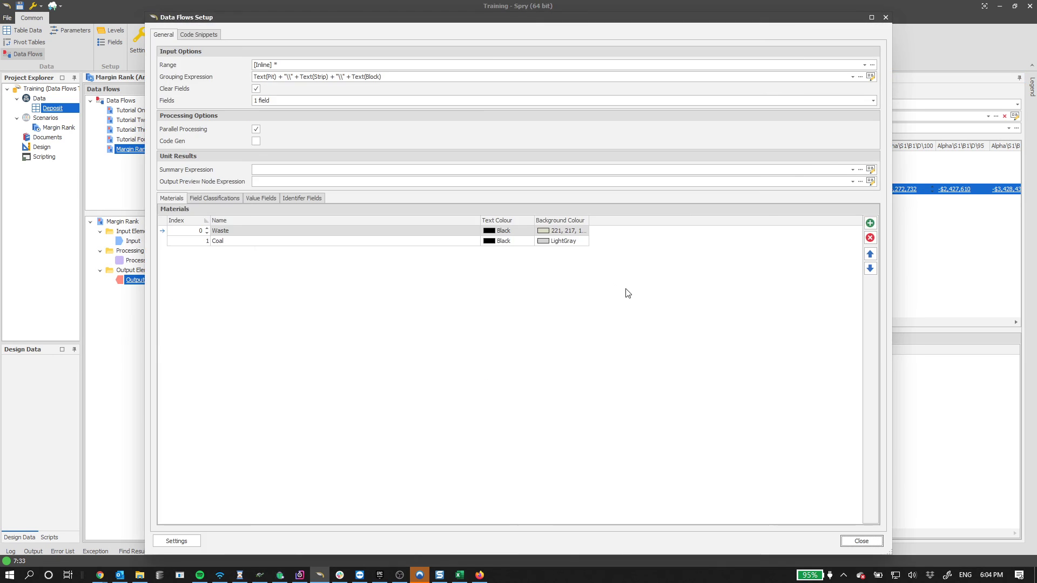
left_click(260, 199)
left_click(378, 300)
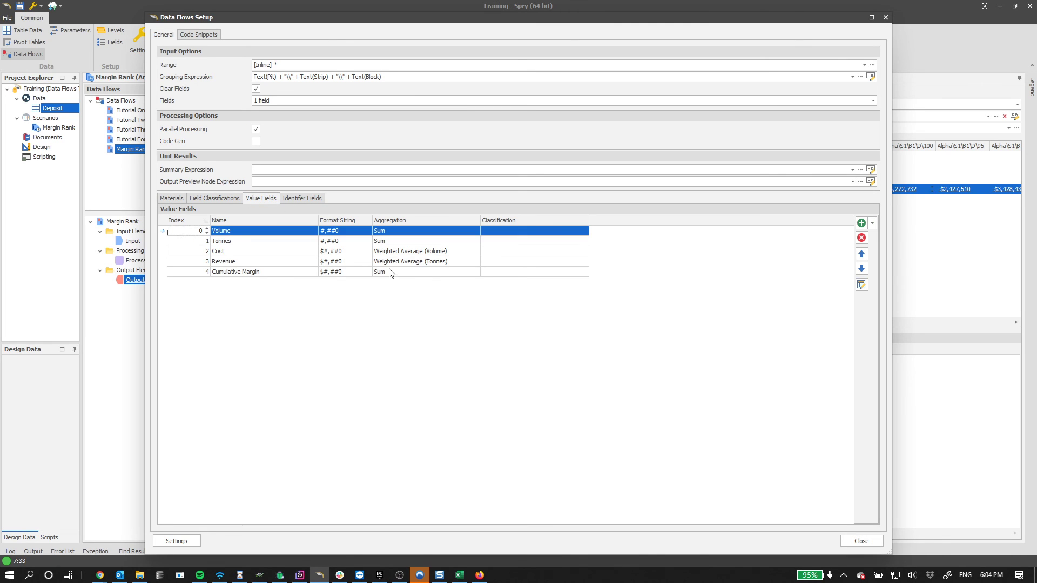
left_click(385, 273)
left_click(313, 292)
left_click(170, 198)
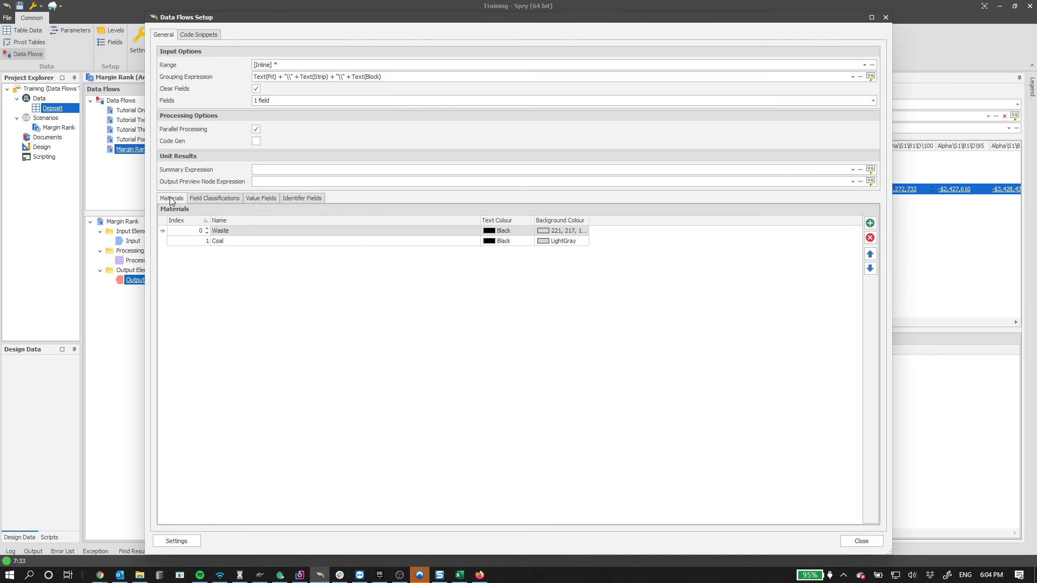
- Set Cumulative Margin's aggregation back to Maximum and close the Data Flows Setup
left_click(260, 199)
left_click(434, 271)
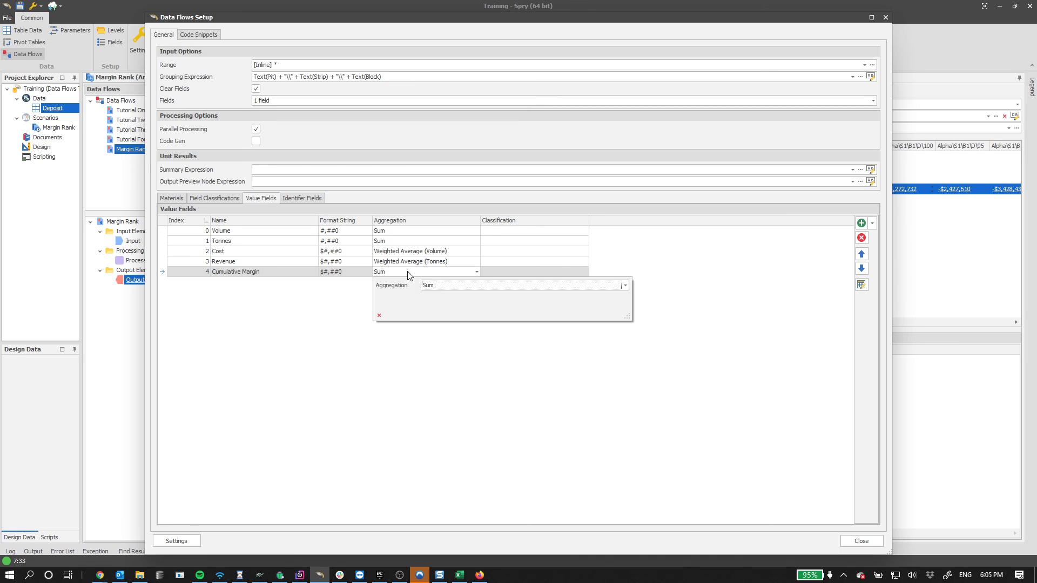
left_click(438, 286)
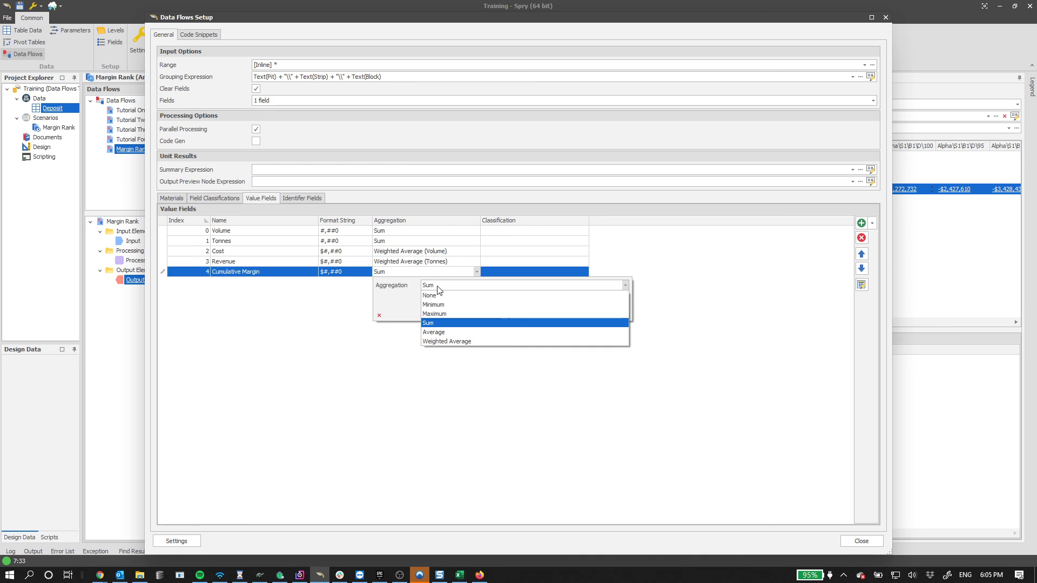
left_click(457, 314)
left_click(356, 374)
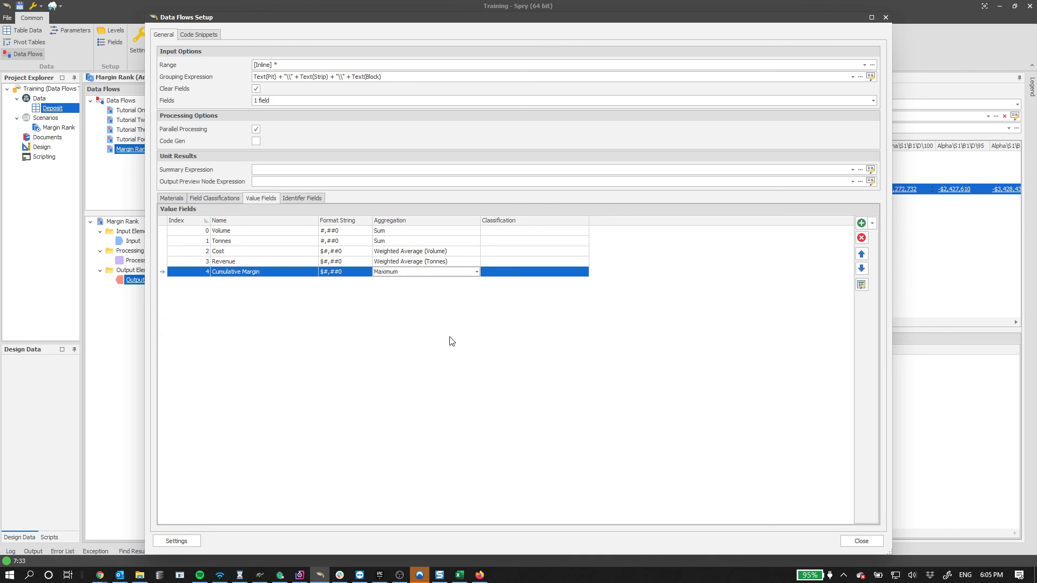
left_click(863, 542)
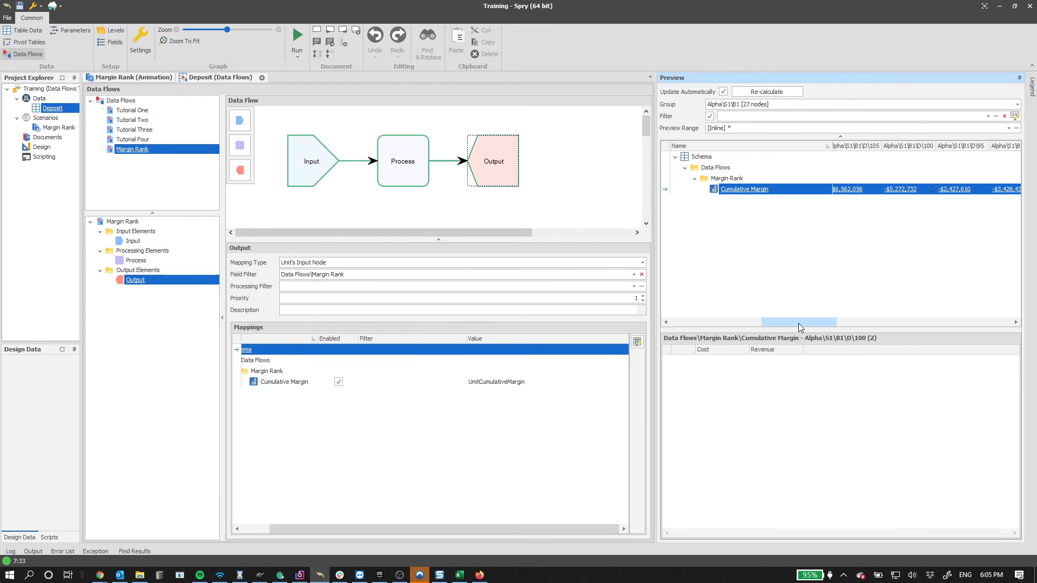
- Re-calculate the preview and show the Margin Rank animation with red and green deposit solids
left_click_drag(798, 323, 685, 320)
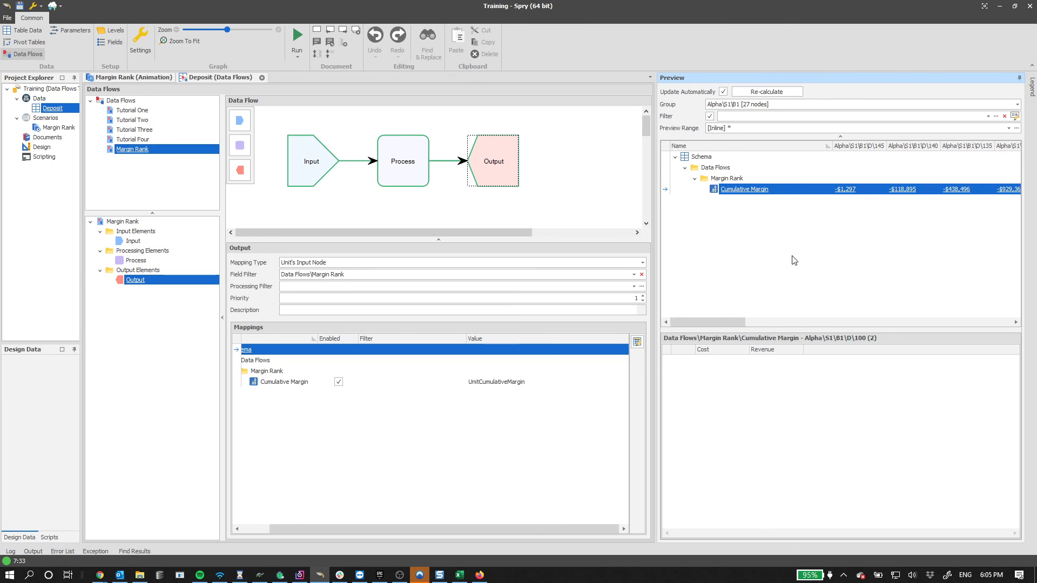
left_click(769, 92)
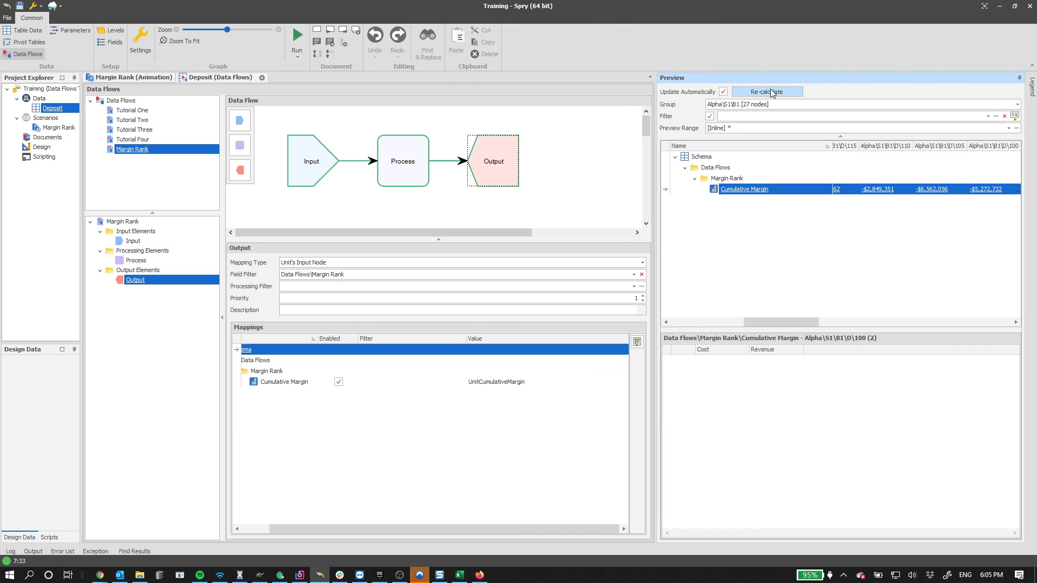
left_click(289, 384)
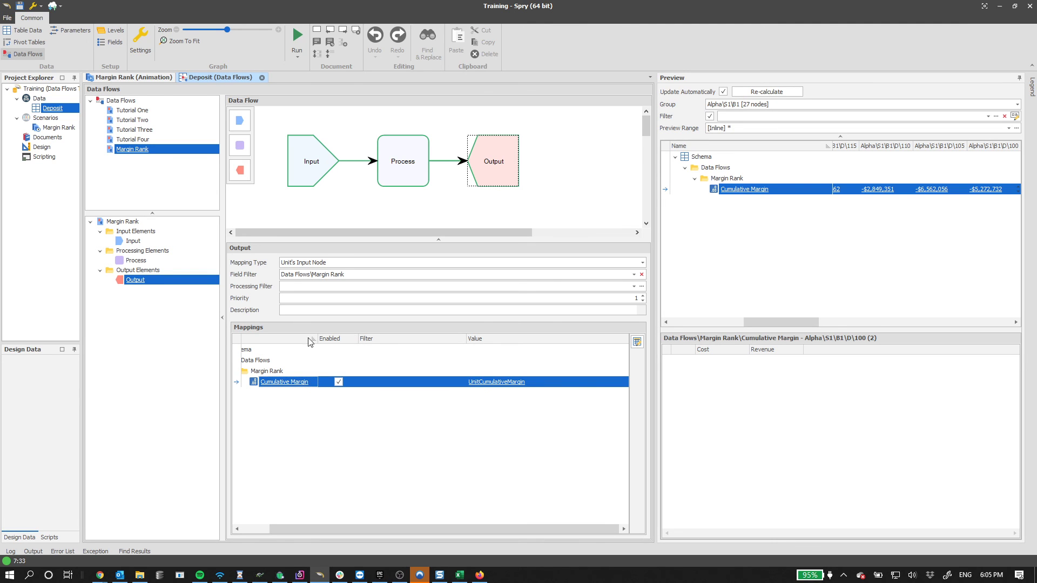
left_click(133, 77)
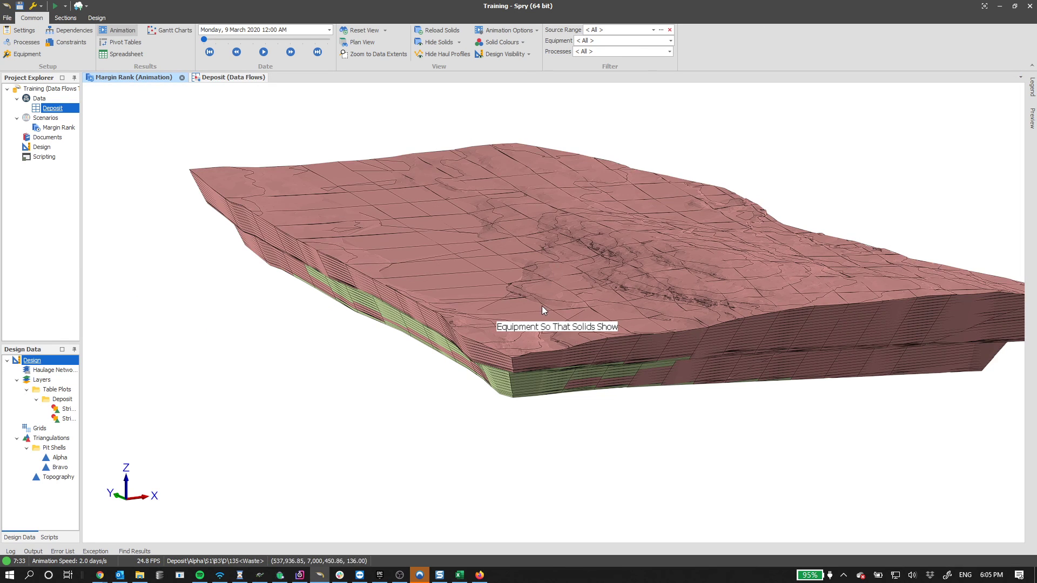
- Orbit into the pit and review the Cumulative Margin solid colour rules
left_click_drag(542, 305, 560, 167)
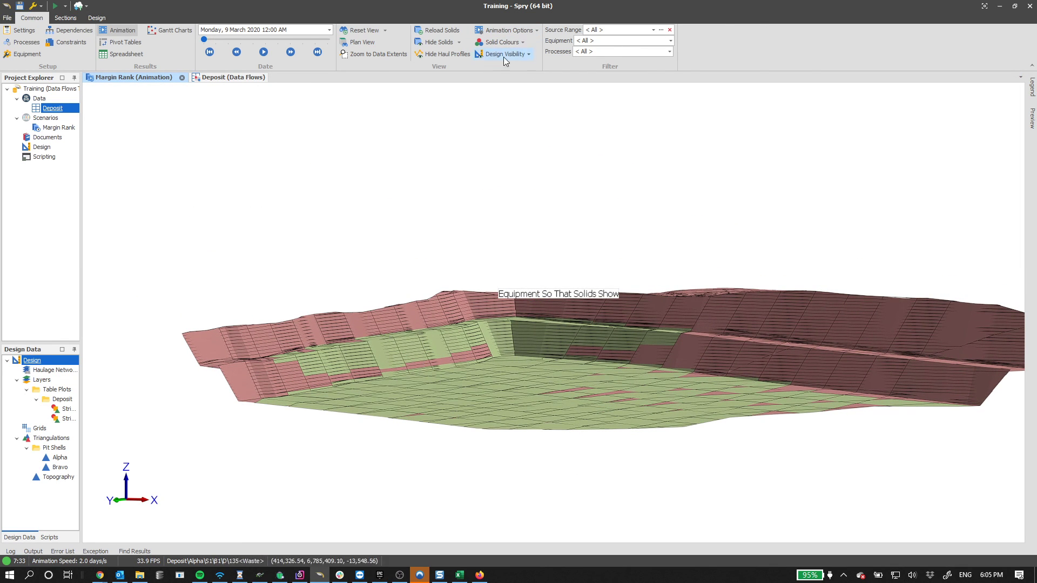
left_click(510, 42)
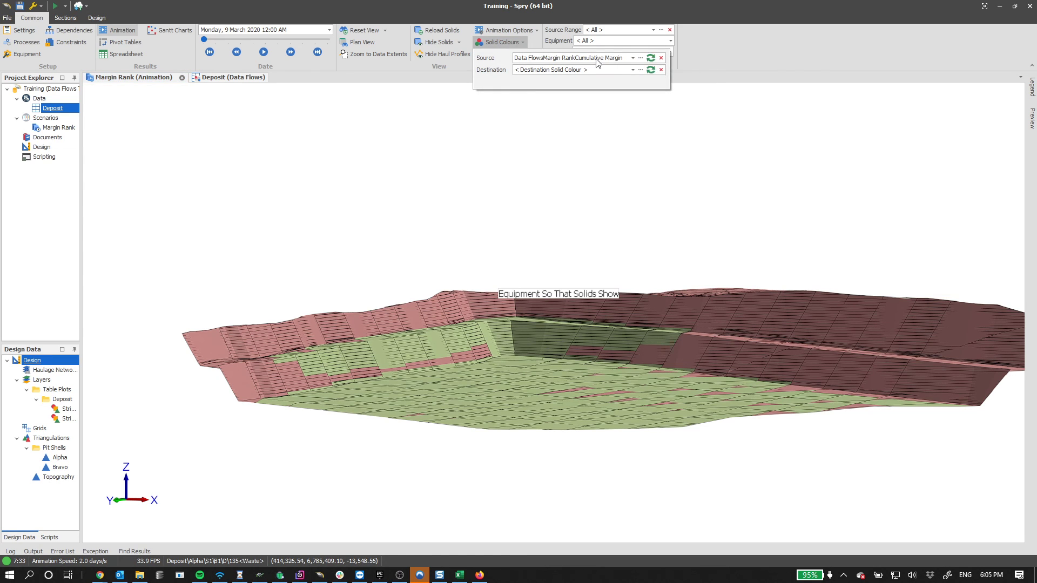
left_click(640, 57)
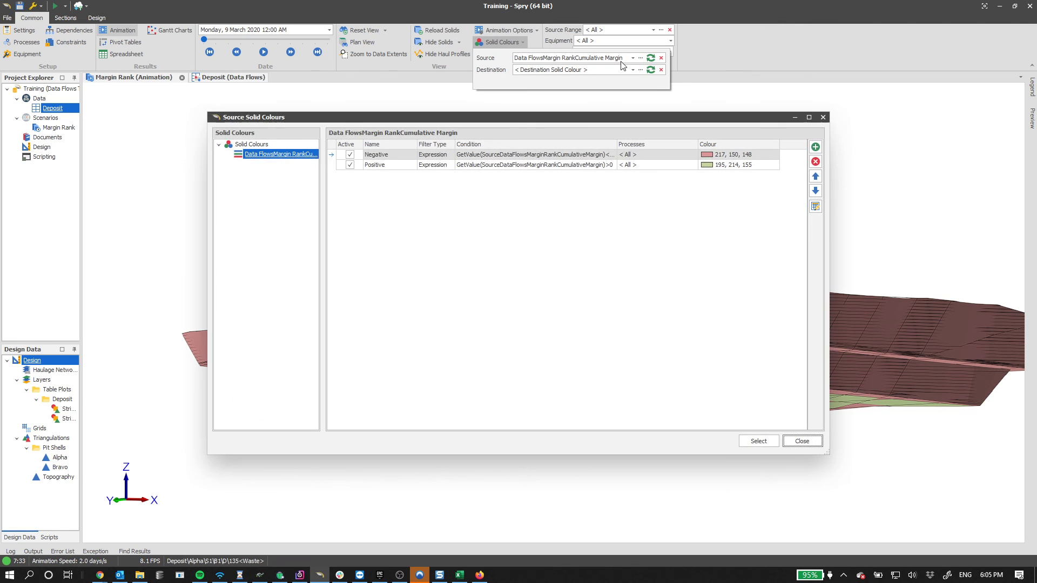
left_click(802, 441)
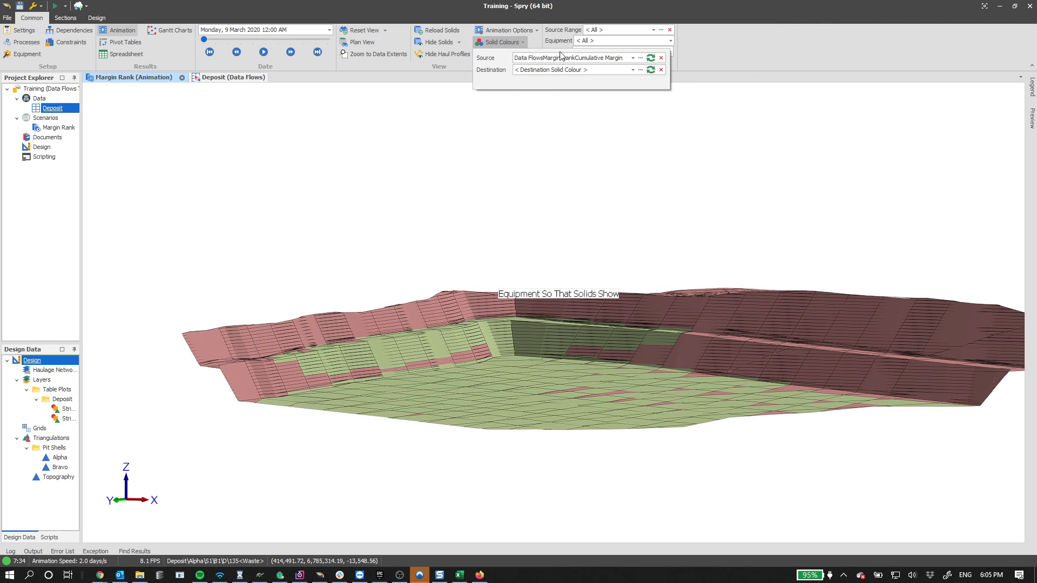
- Reset the solid colour source to Margin Rank Cumulative Margin and return to the Deposit data flows
left_click(661, 58)
left_click(506, 41)
left_click(633, 57)
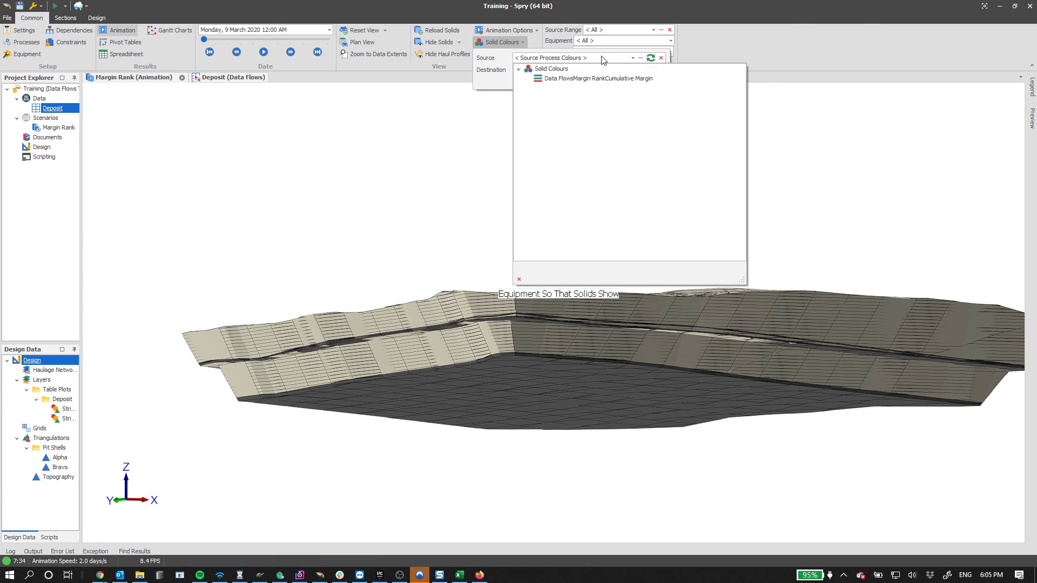
left_click(594, 79)
middle_click_drag(485, 326, 500, 340)
scroll(500, 339, "up", 3)
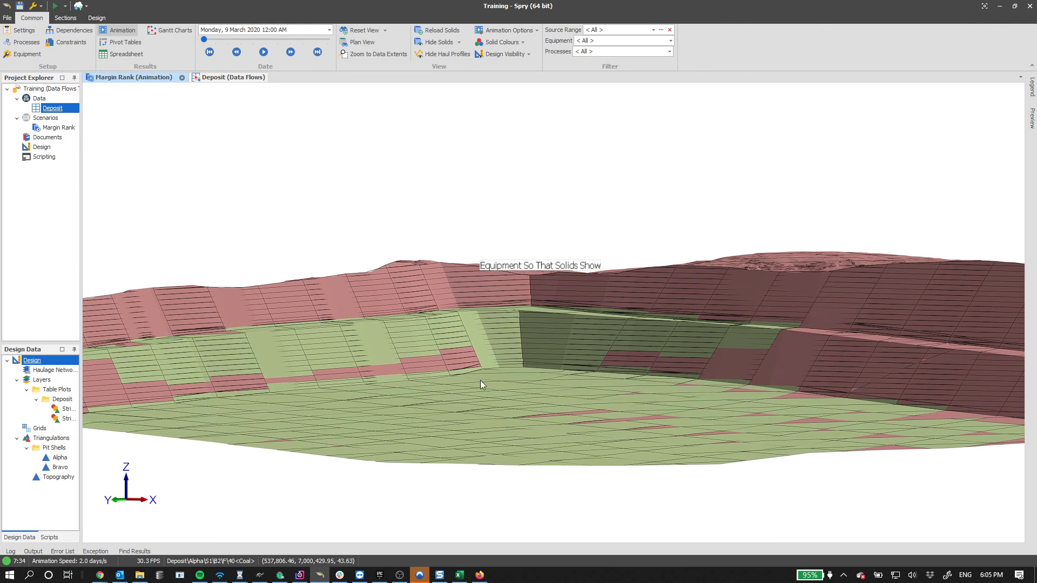
left_click(232, 77)
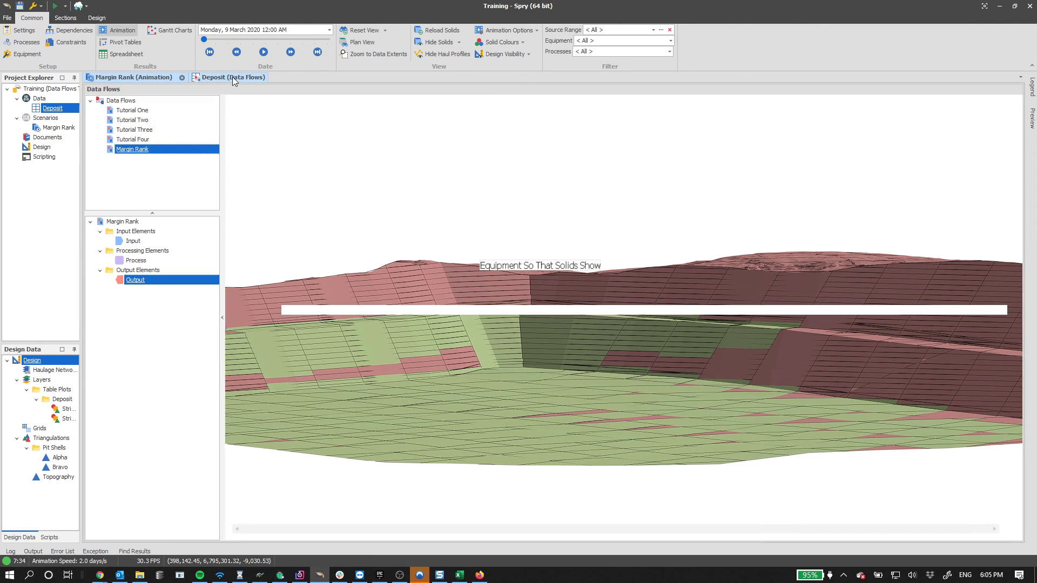
- Run the Margin Rank data flow and refresh the solid colour source
left_click(77, 31)
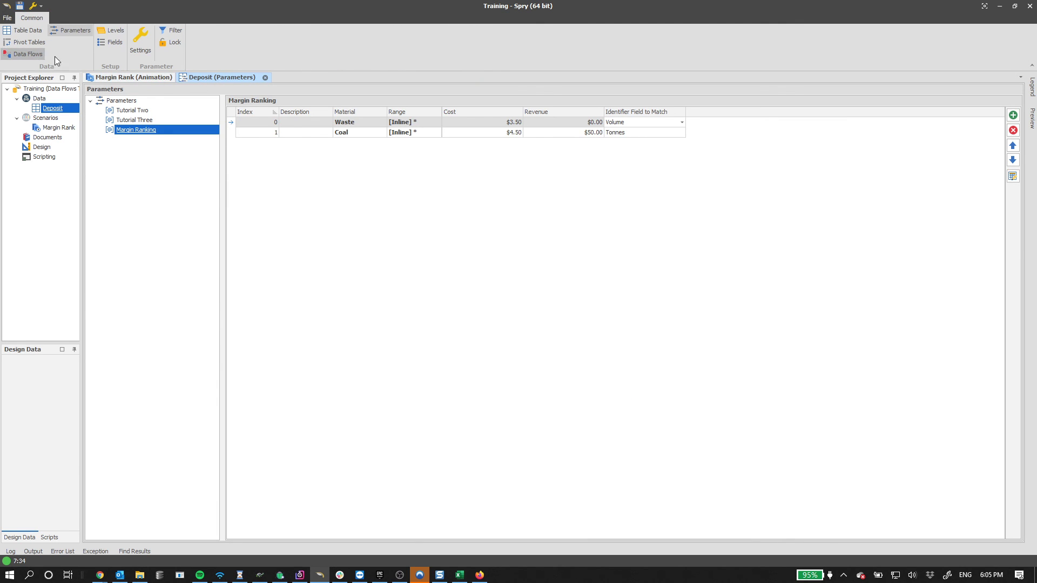
left_click(37, 54)
left_click(303, 35)
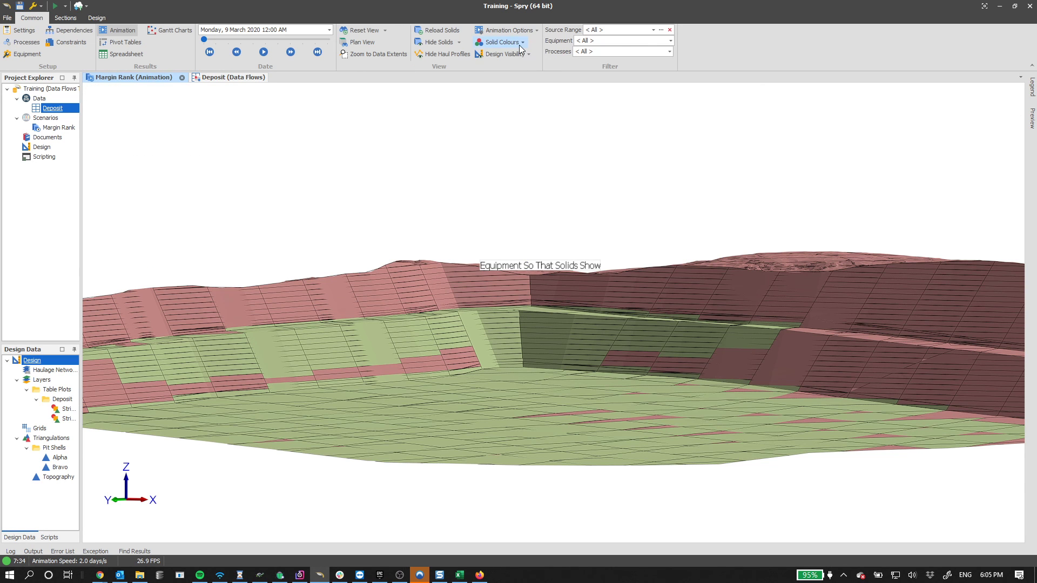
left_click(516, 42)
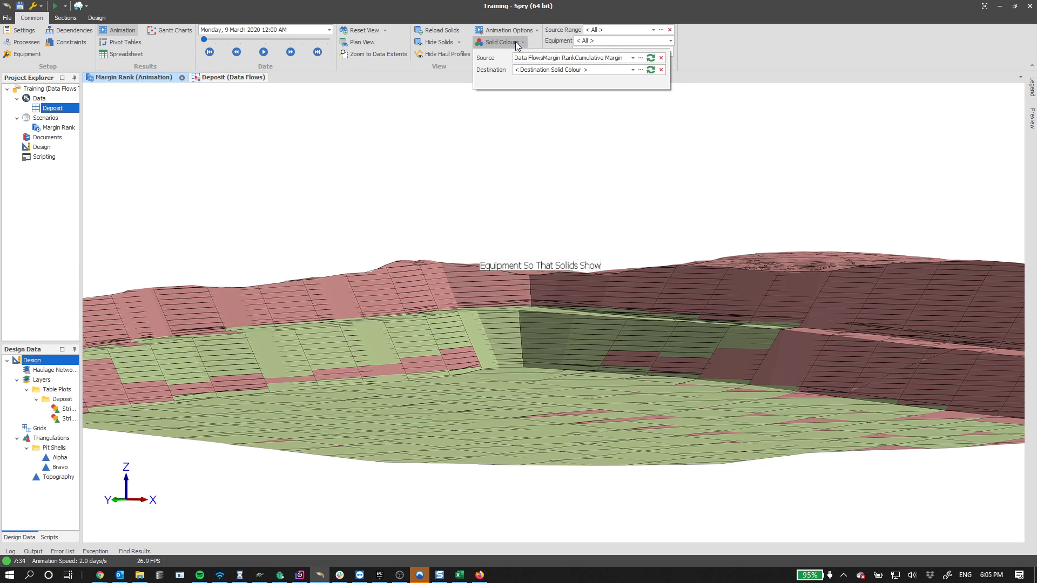
left_click(651, 58)
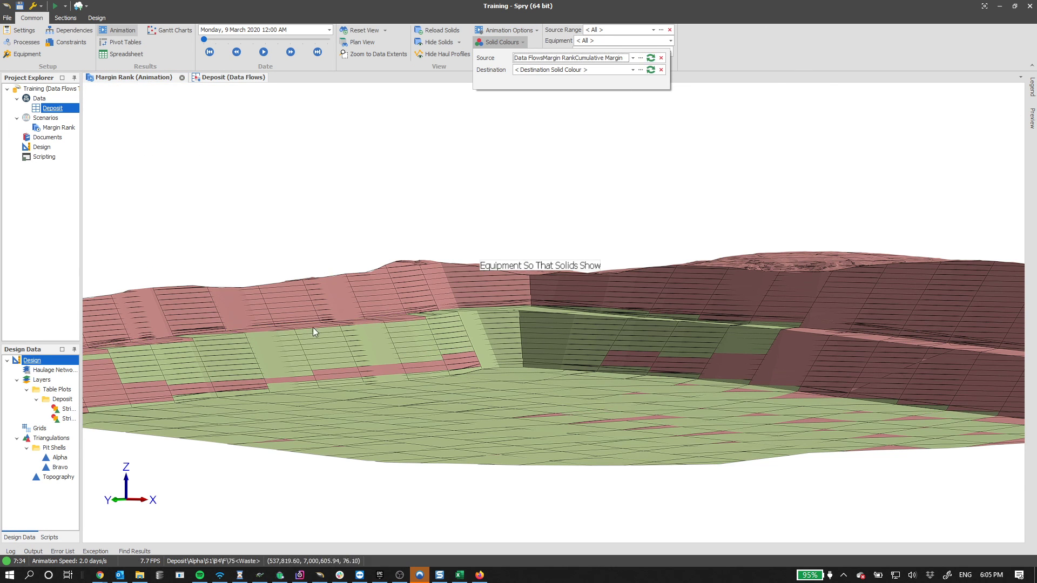
left_click(377, 275)
left_click(213, 78)
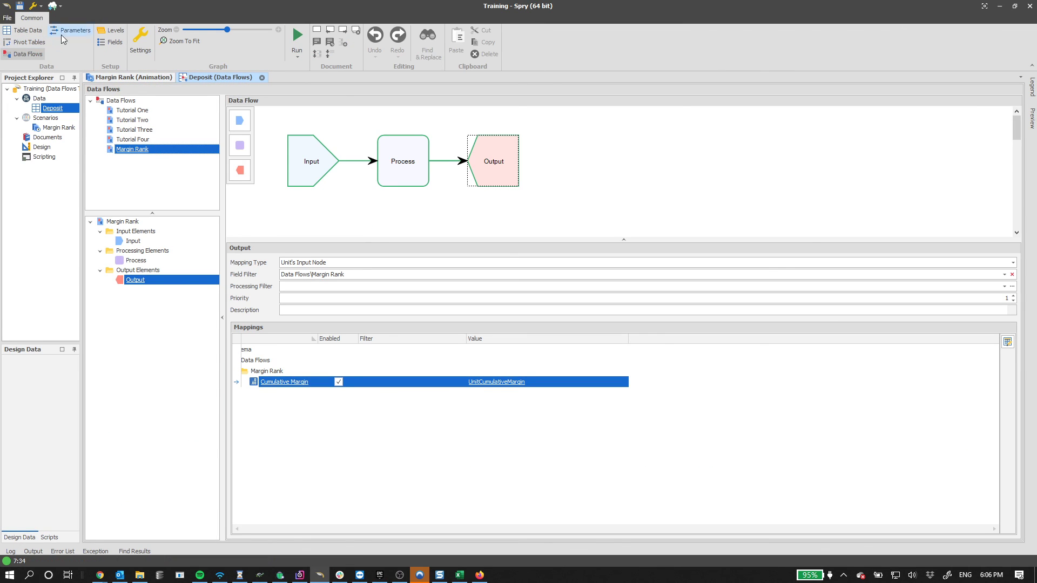
- Change the Margin Ranking Waste cost from $3.50 to $5.00 and rerun the Margin Rank flow
left_click(63, 34)
left_click_drag(502, 124, 620, 118)
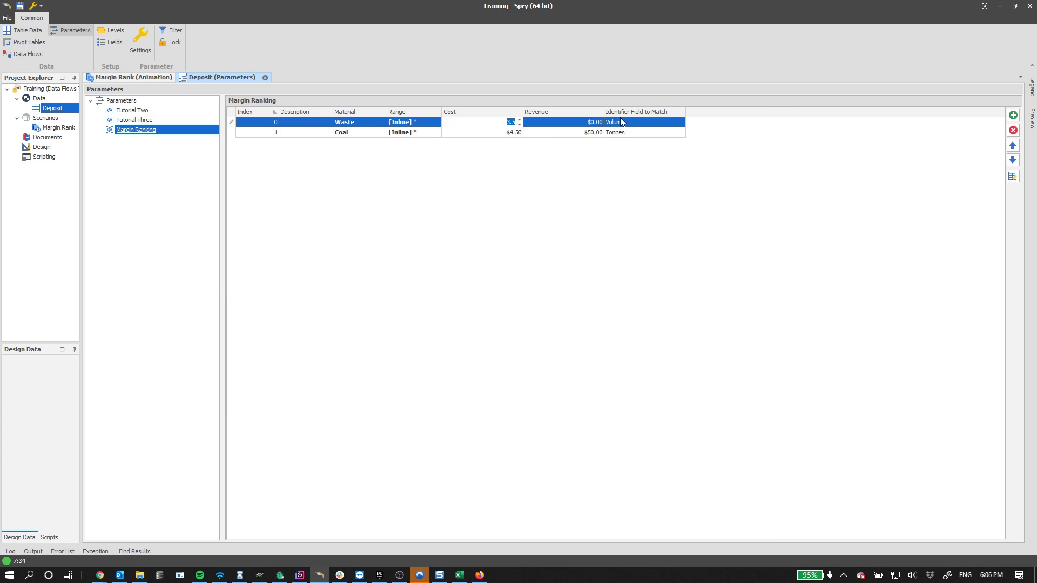
type("5")
left_click(492, 233)
left_click(157, 263)
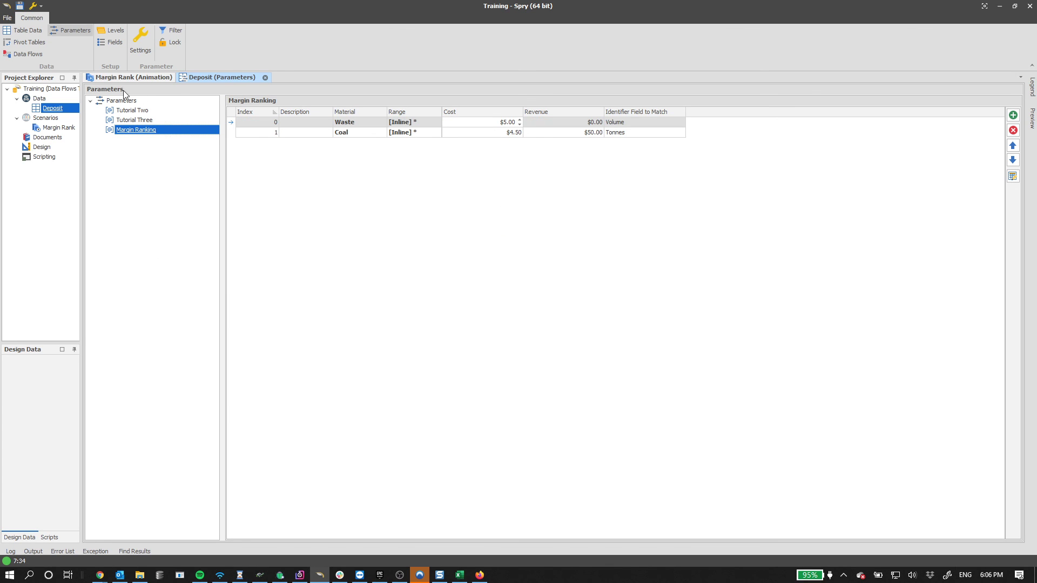
left_click(30, 53)
left_click(297, 38)
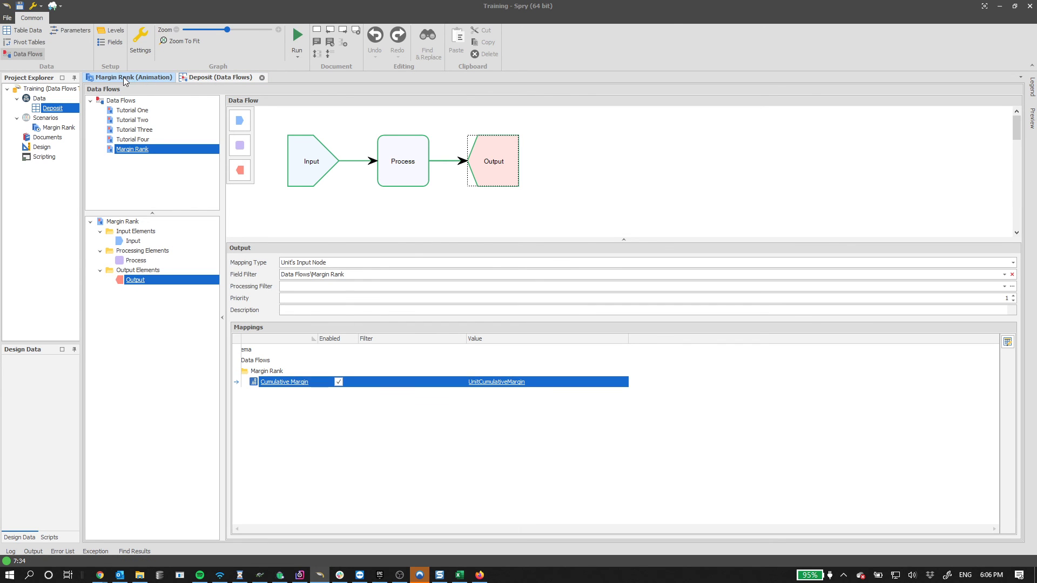
- In the Margin Rank animation view, refresh the Cumulative Margin solid colours
left_click(123, 81)
middle_click_drag(745, 375, 604, 333)
right_click_drag(604, 334, 604, 319)
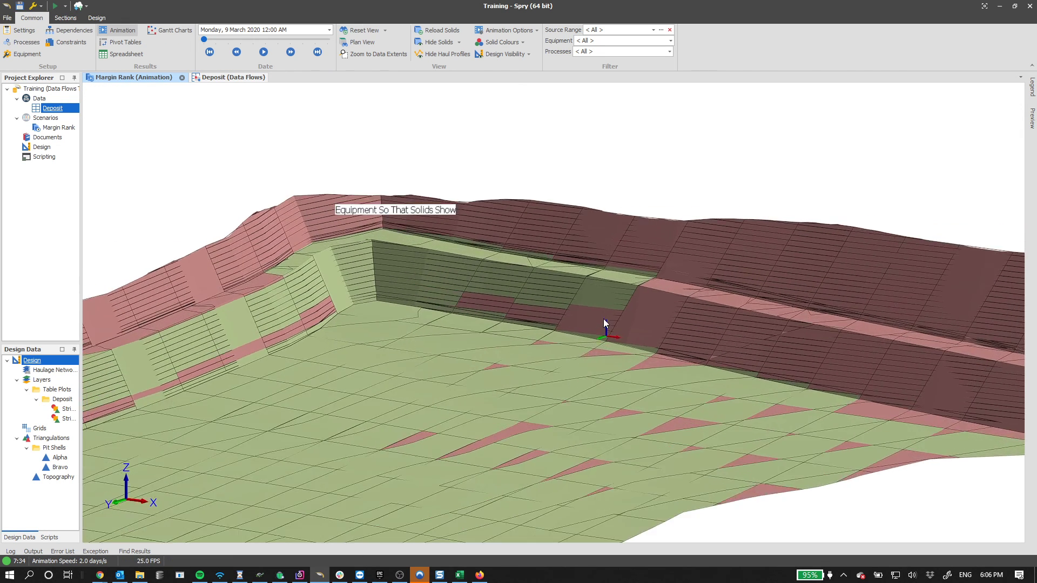
scroll(616, 313, "down", 5)
left_click(508, 42)
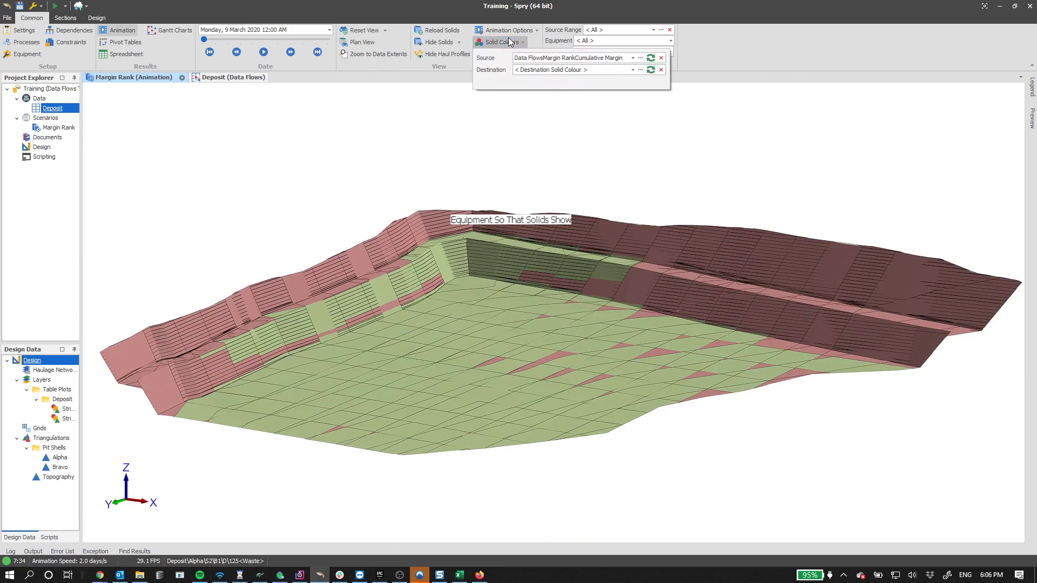
left_click(651, 57)
left_click(467, 334)
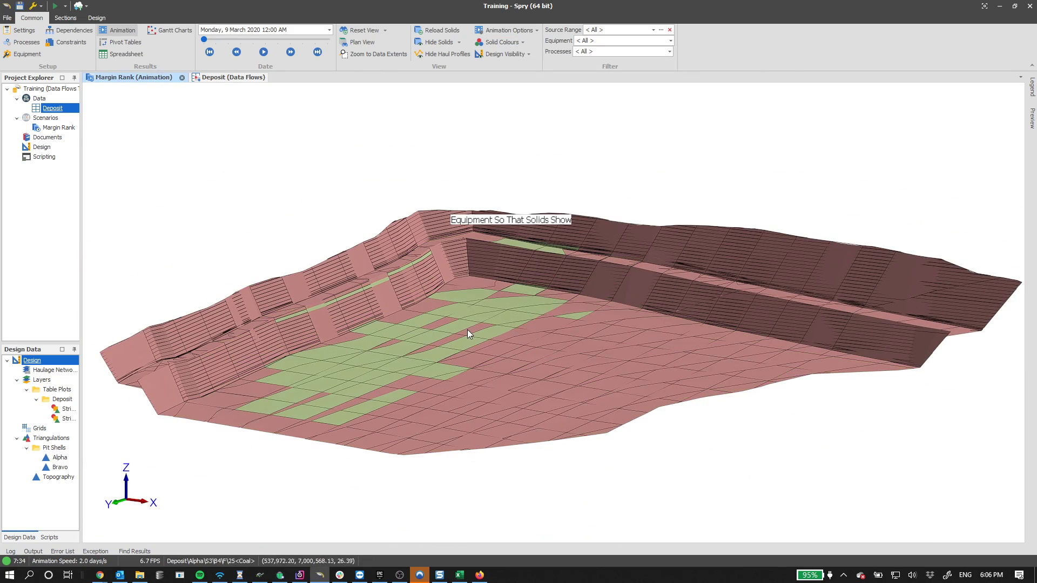
- Orbit to low side and oblique views of the recoloured, mostly red deposit solids
mouse_move(468, 331)
right_mouse_down()
mouse_move(452, 309)
mouse_move(416, 302)
mouse_move(402, 324)
mouse_move(420, 359)
mouse_move(460, 339)
mouse_move(462, 319)
mouse_move(470, 355)
right_mouse_up()
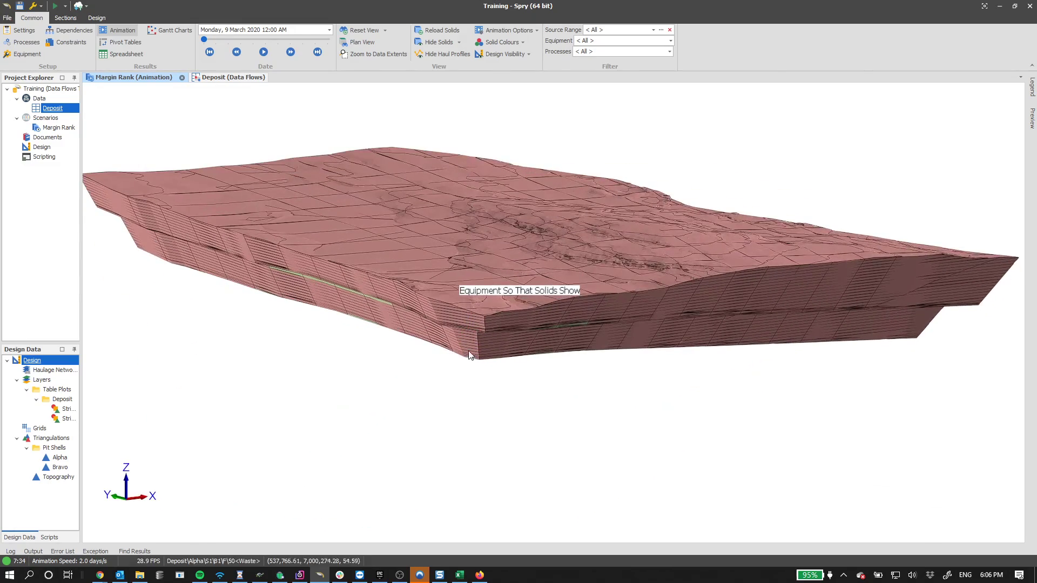
mouse_move(499, 320)
right_mouse_down()
mouse_move(493, 301)
mouse_move(435, 287)
mouse_move(498, 294)
mouse_move(497, 344)
mouse_move(526, 315)
right_mouse_up()
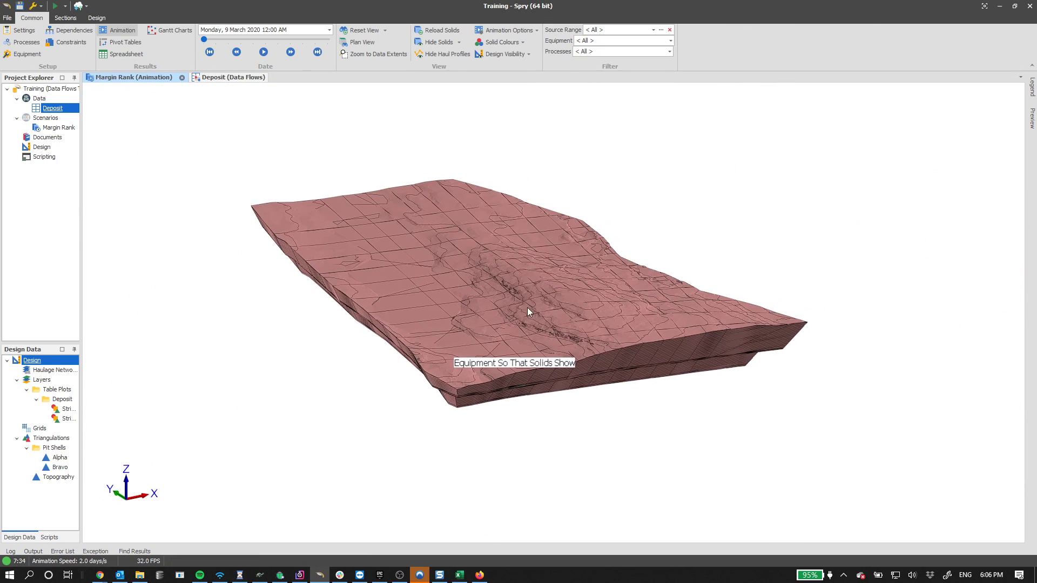
mouse_move(436, 277)
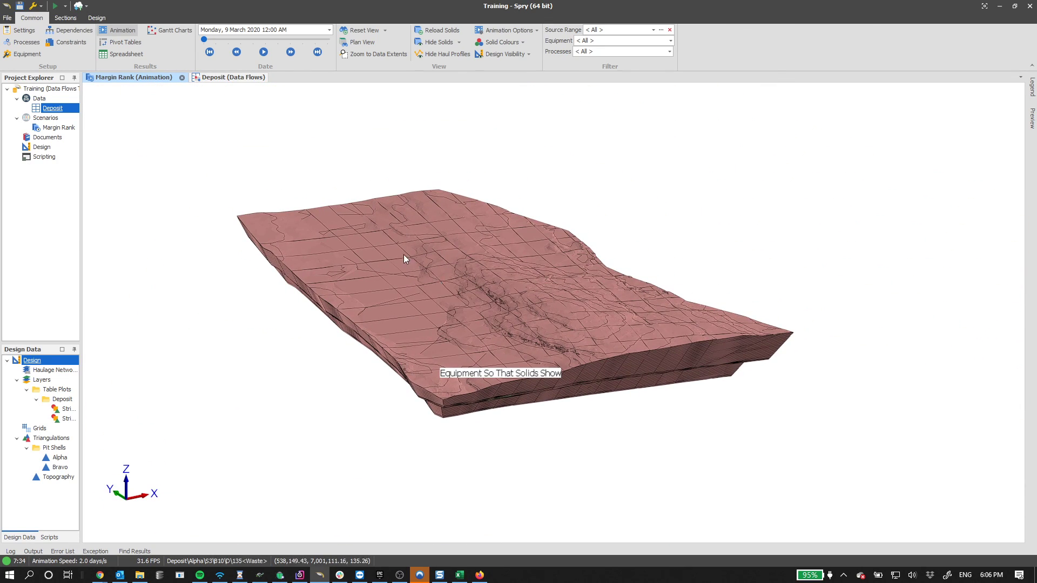
mouse_move(416, 254)
left_click(399, 575)
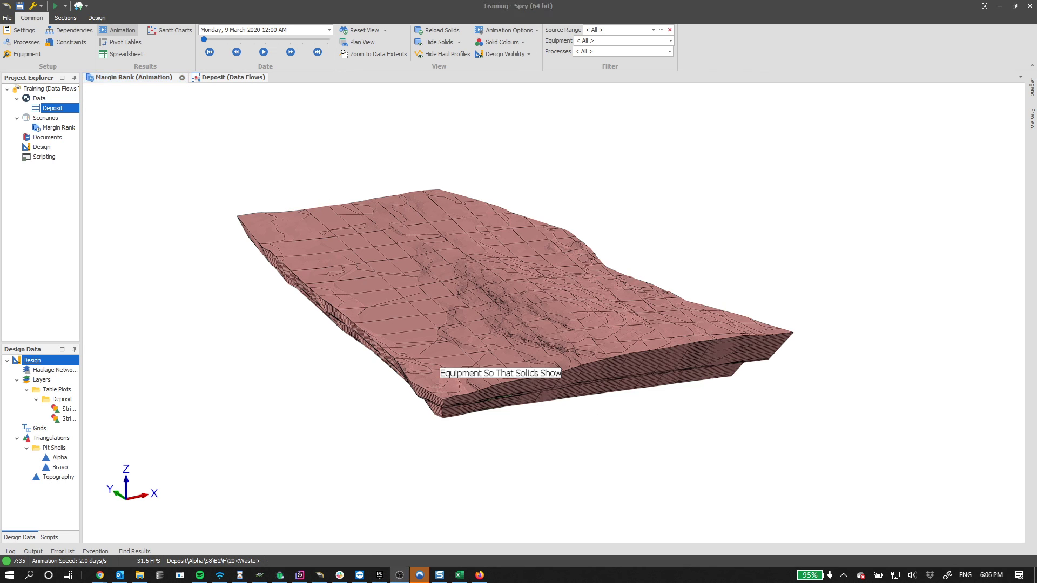